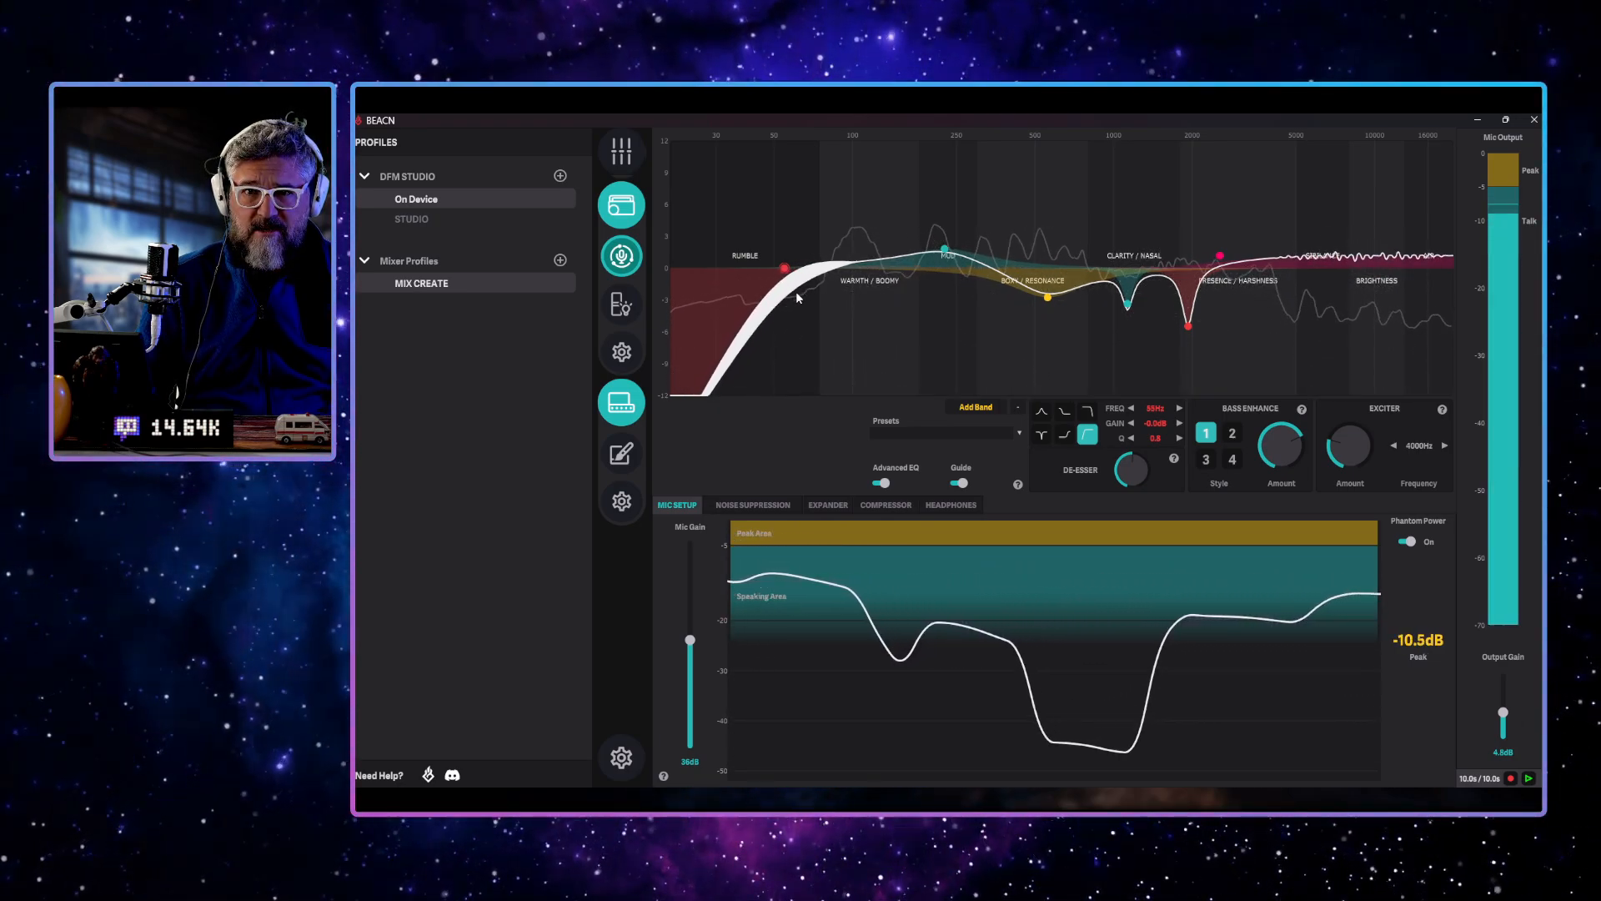
# Delete all six existing bands from the microphone equalizer, from the low-cut in the rumble range to the high shelf
pyautogui.click(1018, 407)
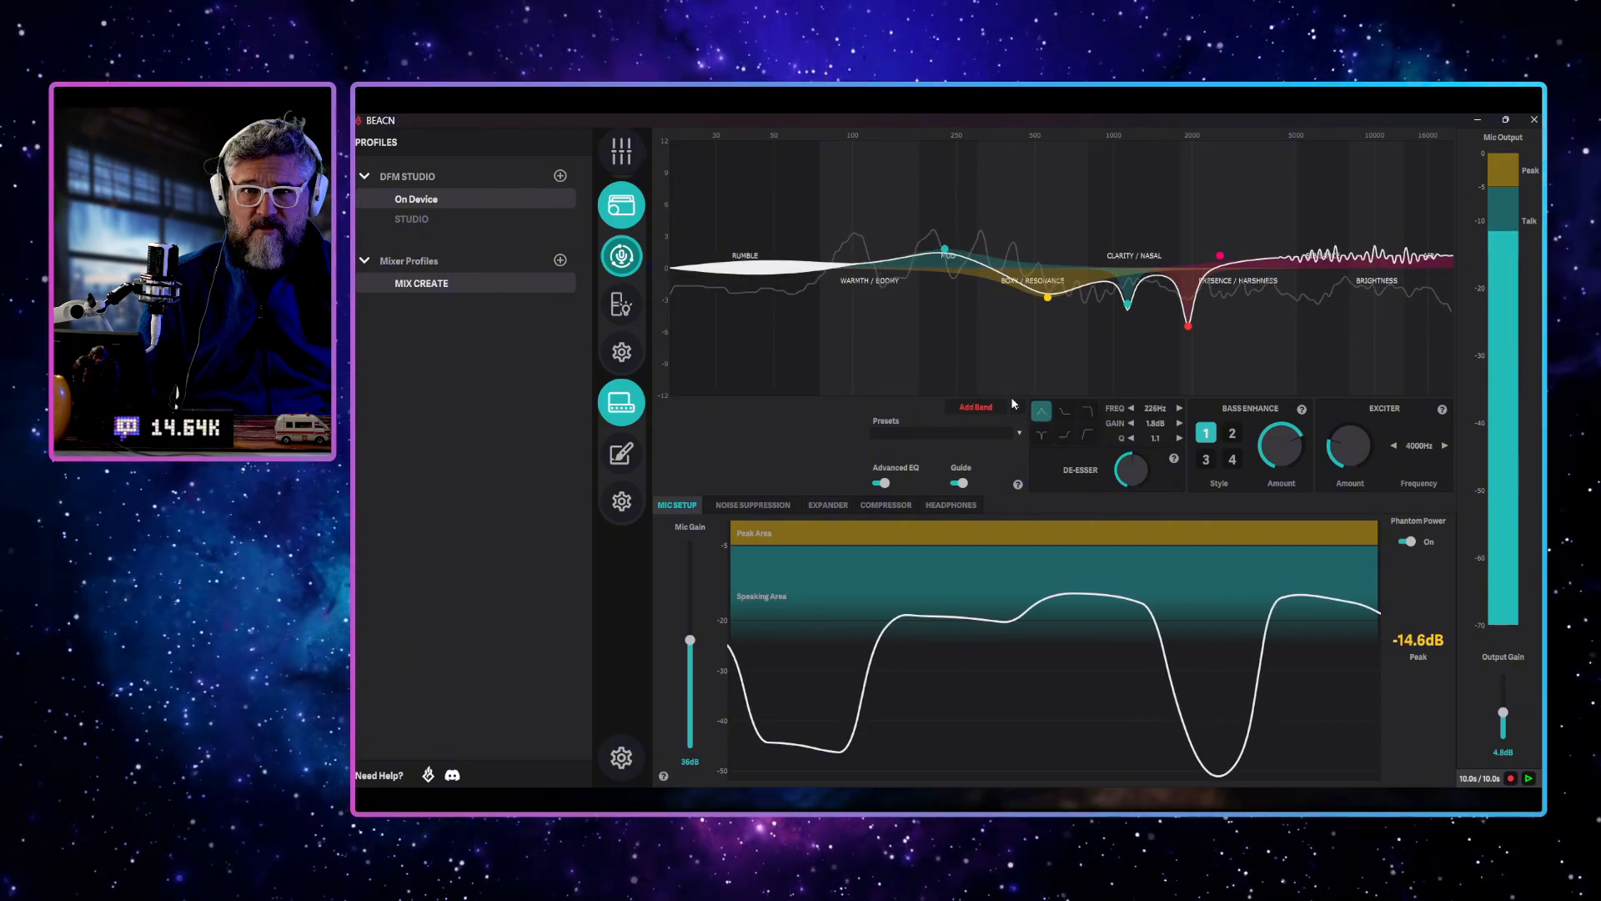
pyautogui.click(945, 249)
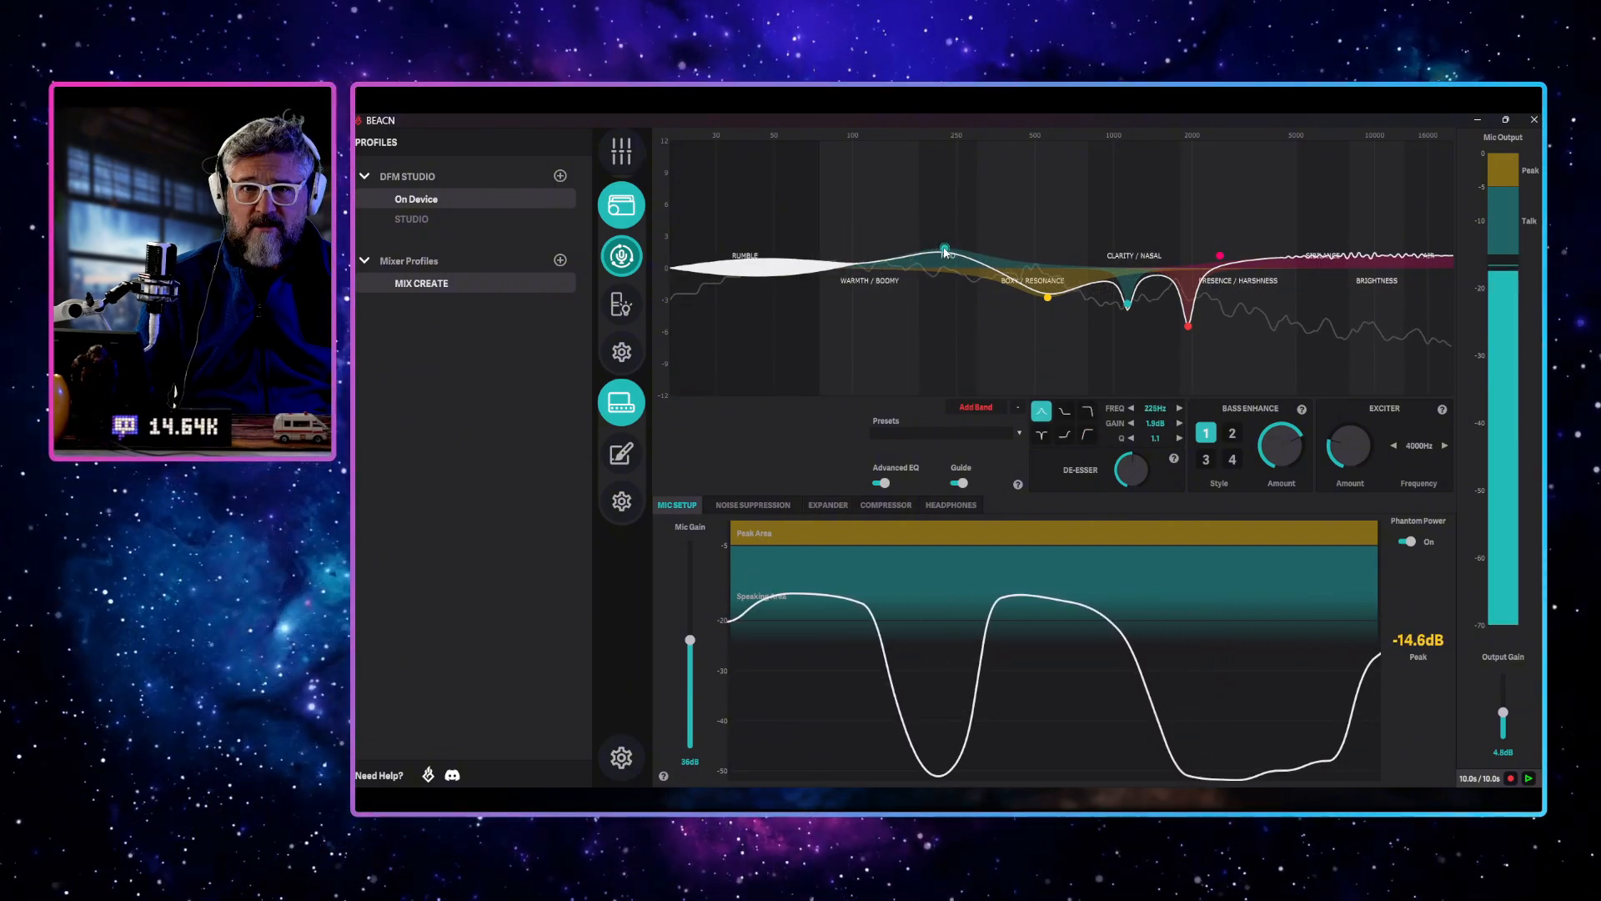
pyautogui.click(1018, 408)
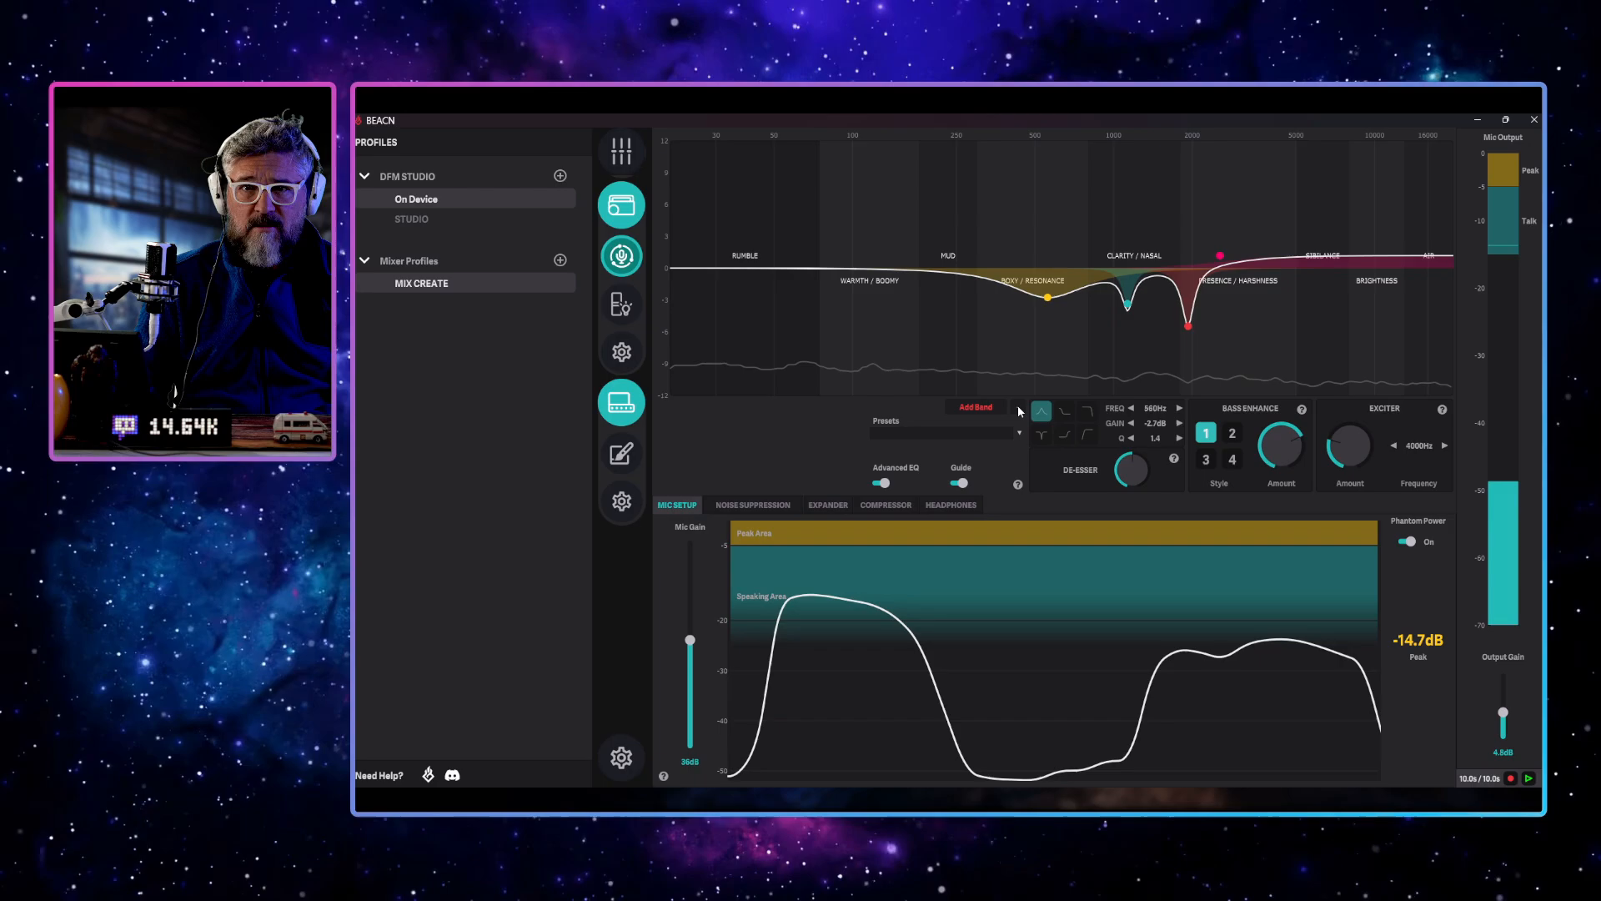
pyautogui.click(1049, 300)
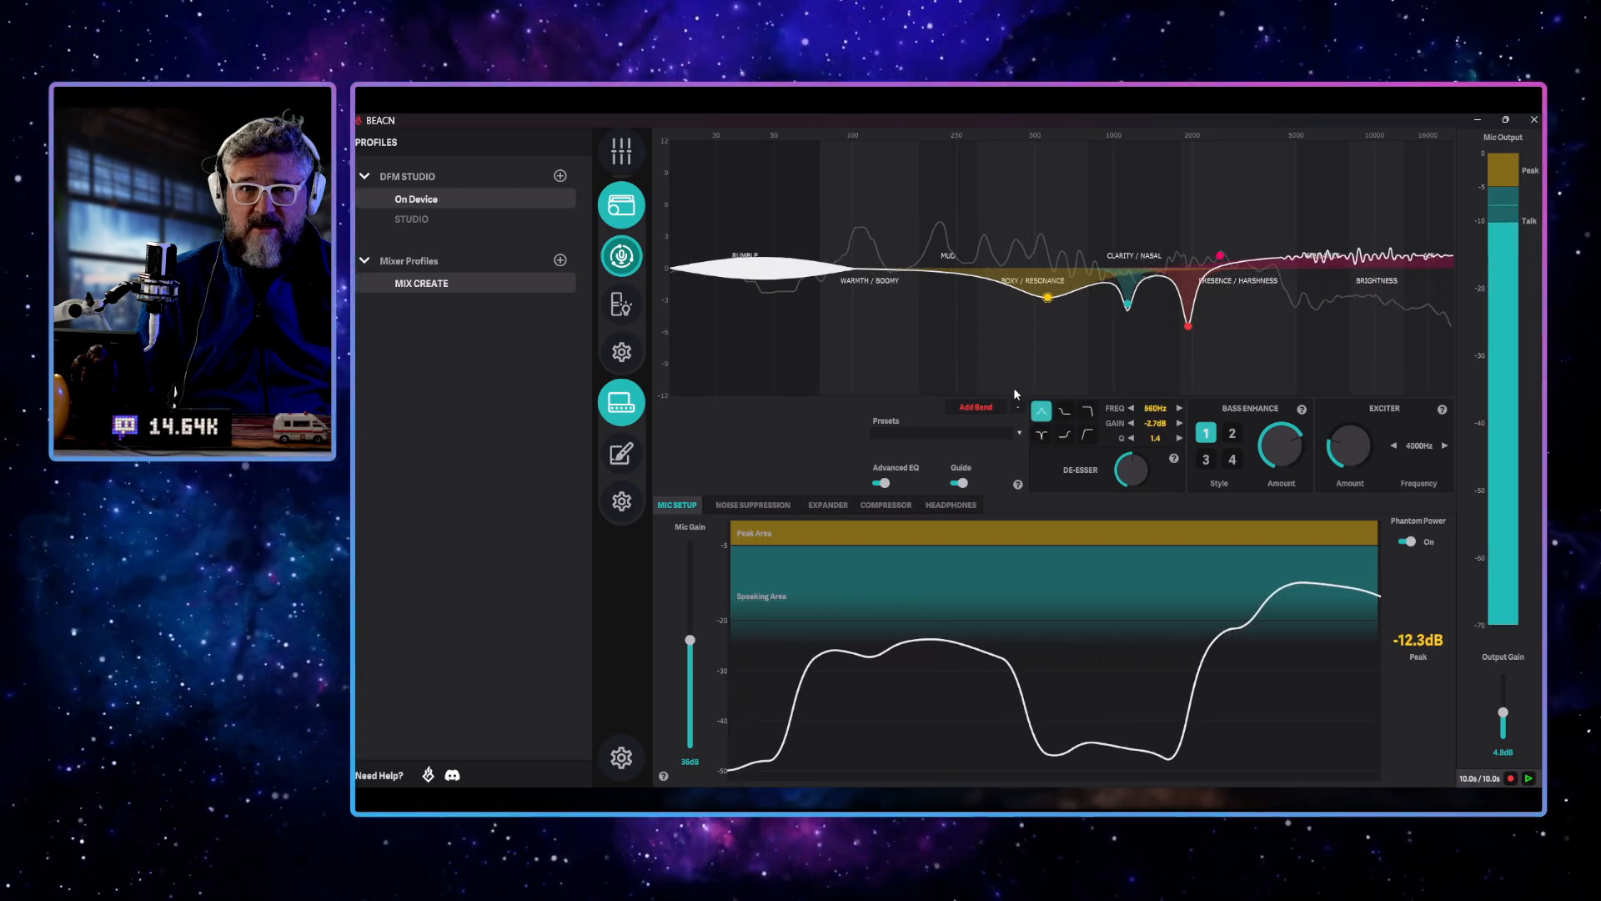
pyautogui.click(1018, 408)
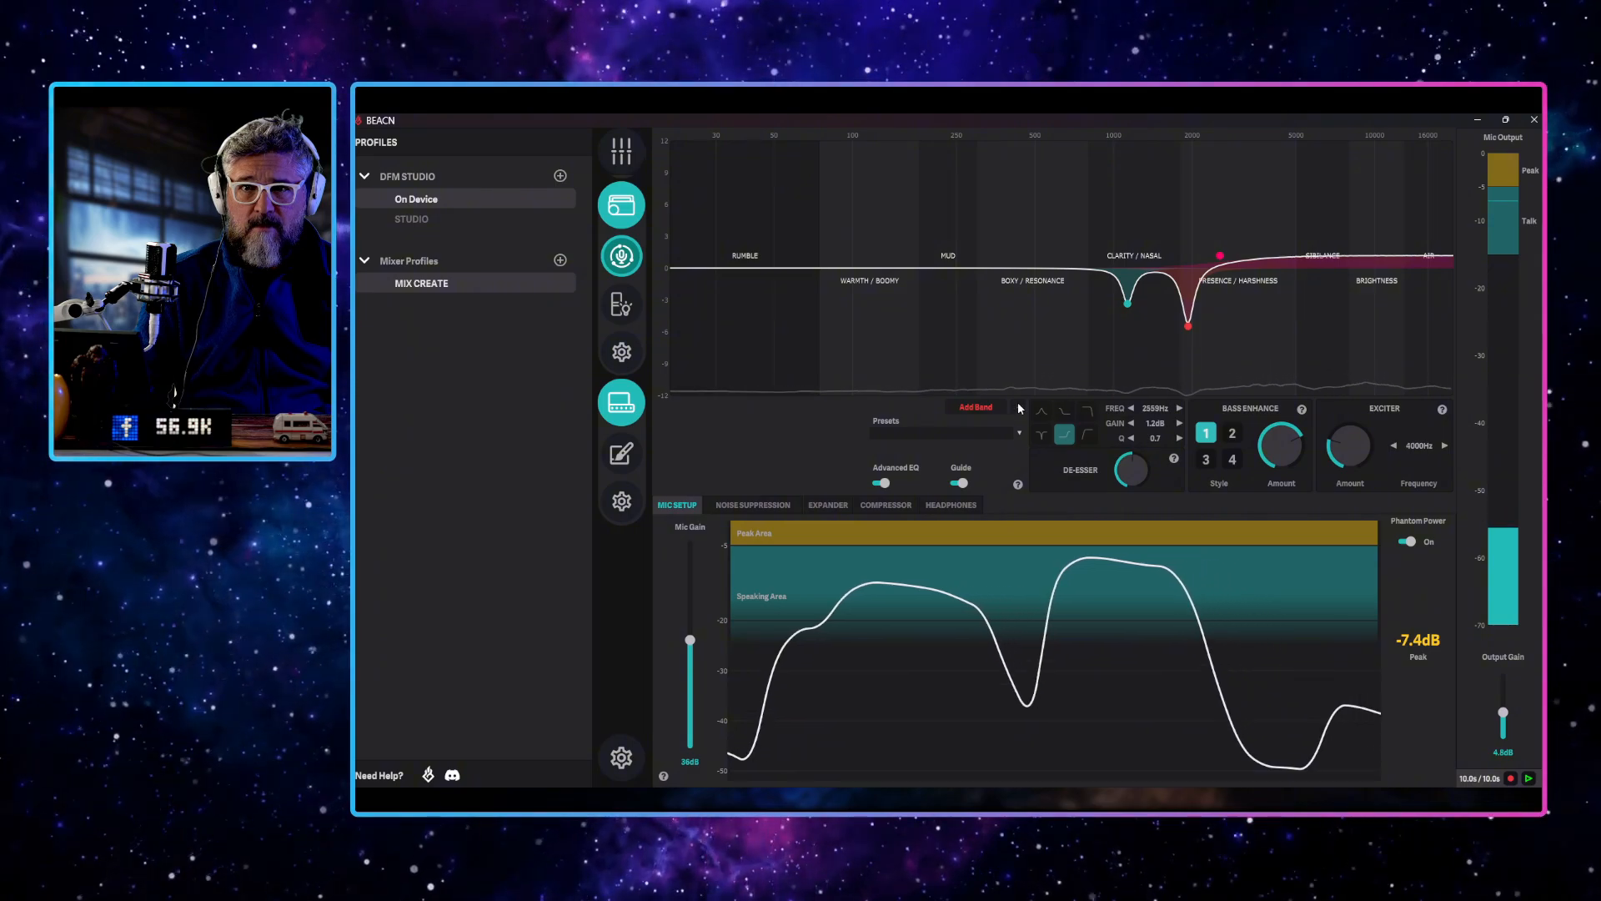
pyautogui.click(1127, 303)
pyautogui.click(1018, 408)
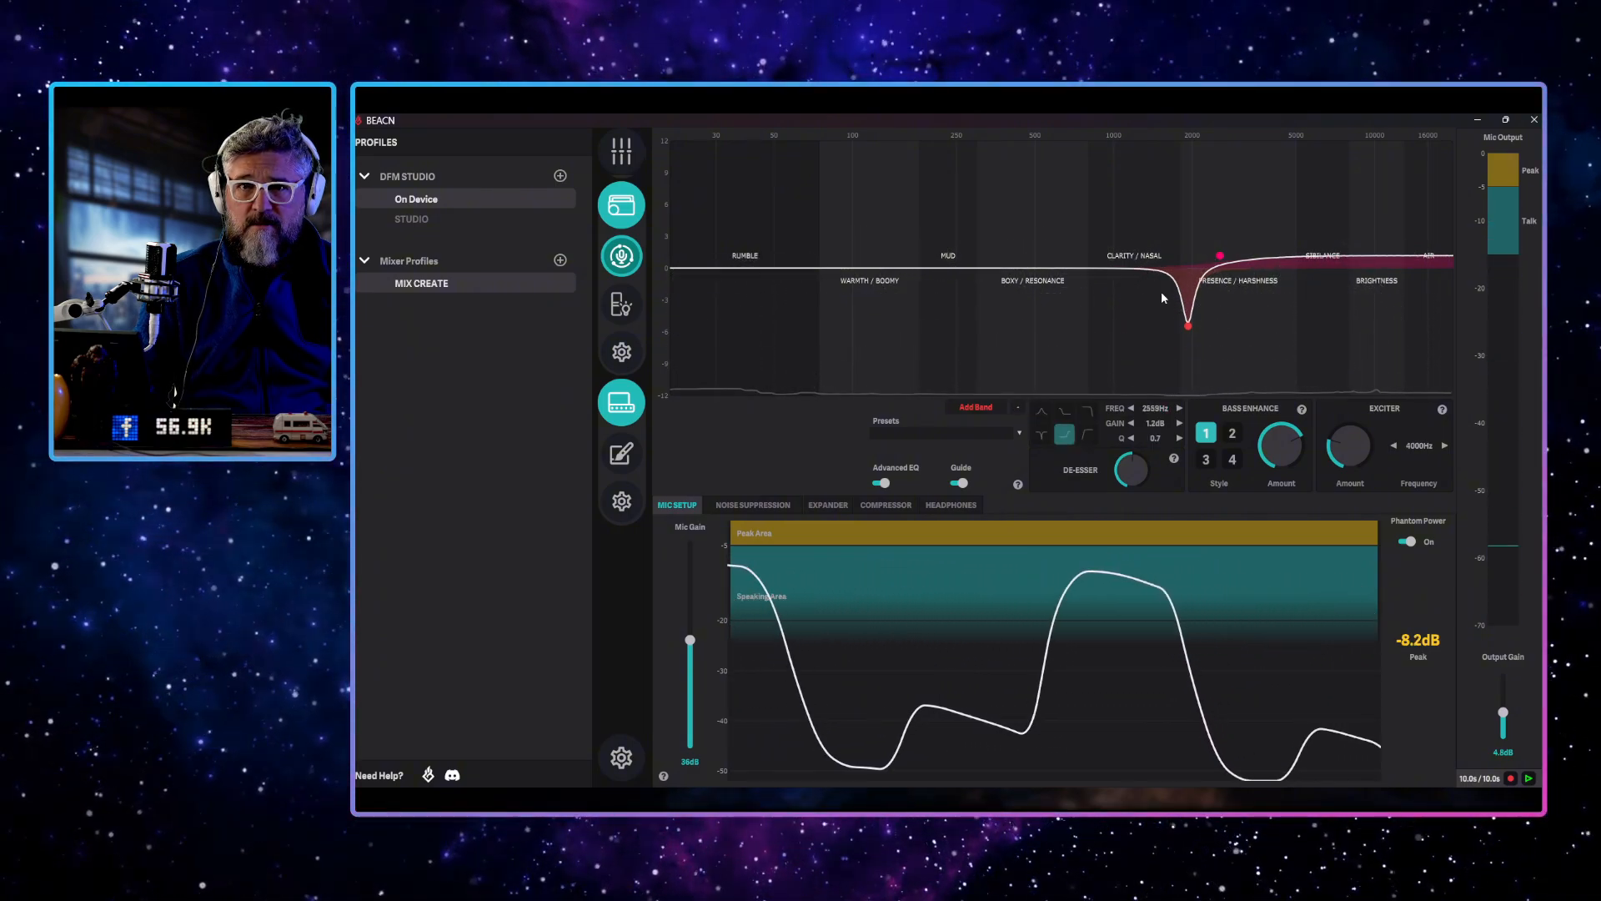
pyautogui.click(1188, 326)
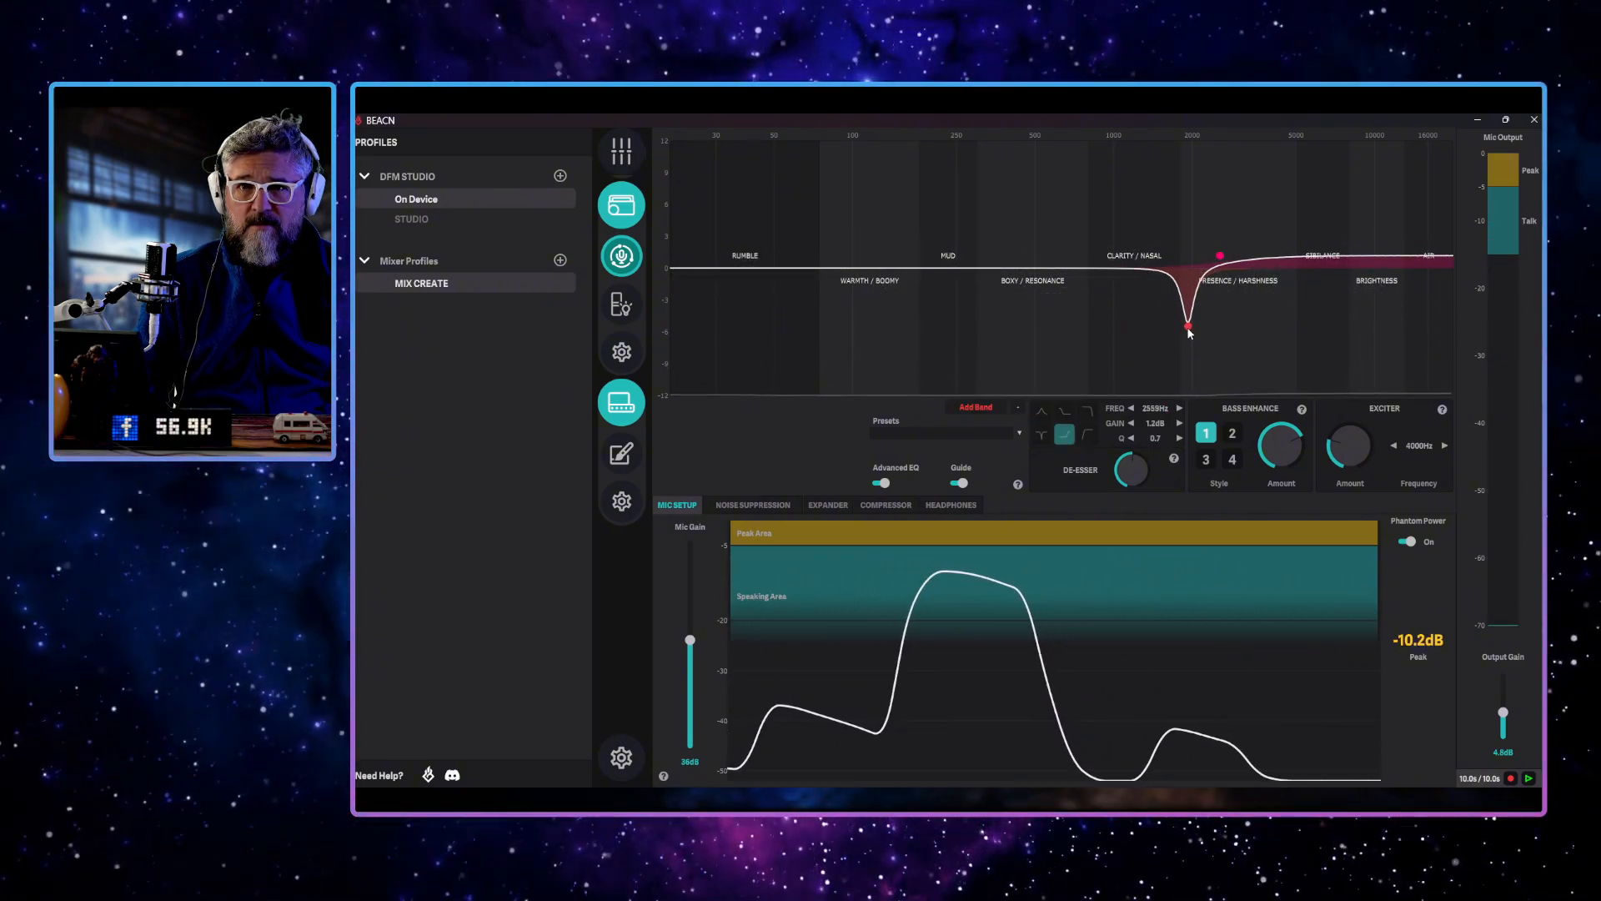
pyautogui.click(1018, 408)
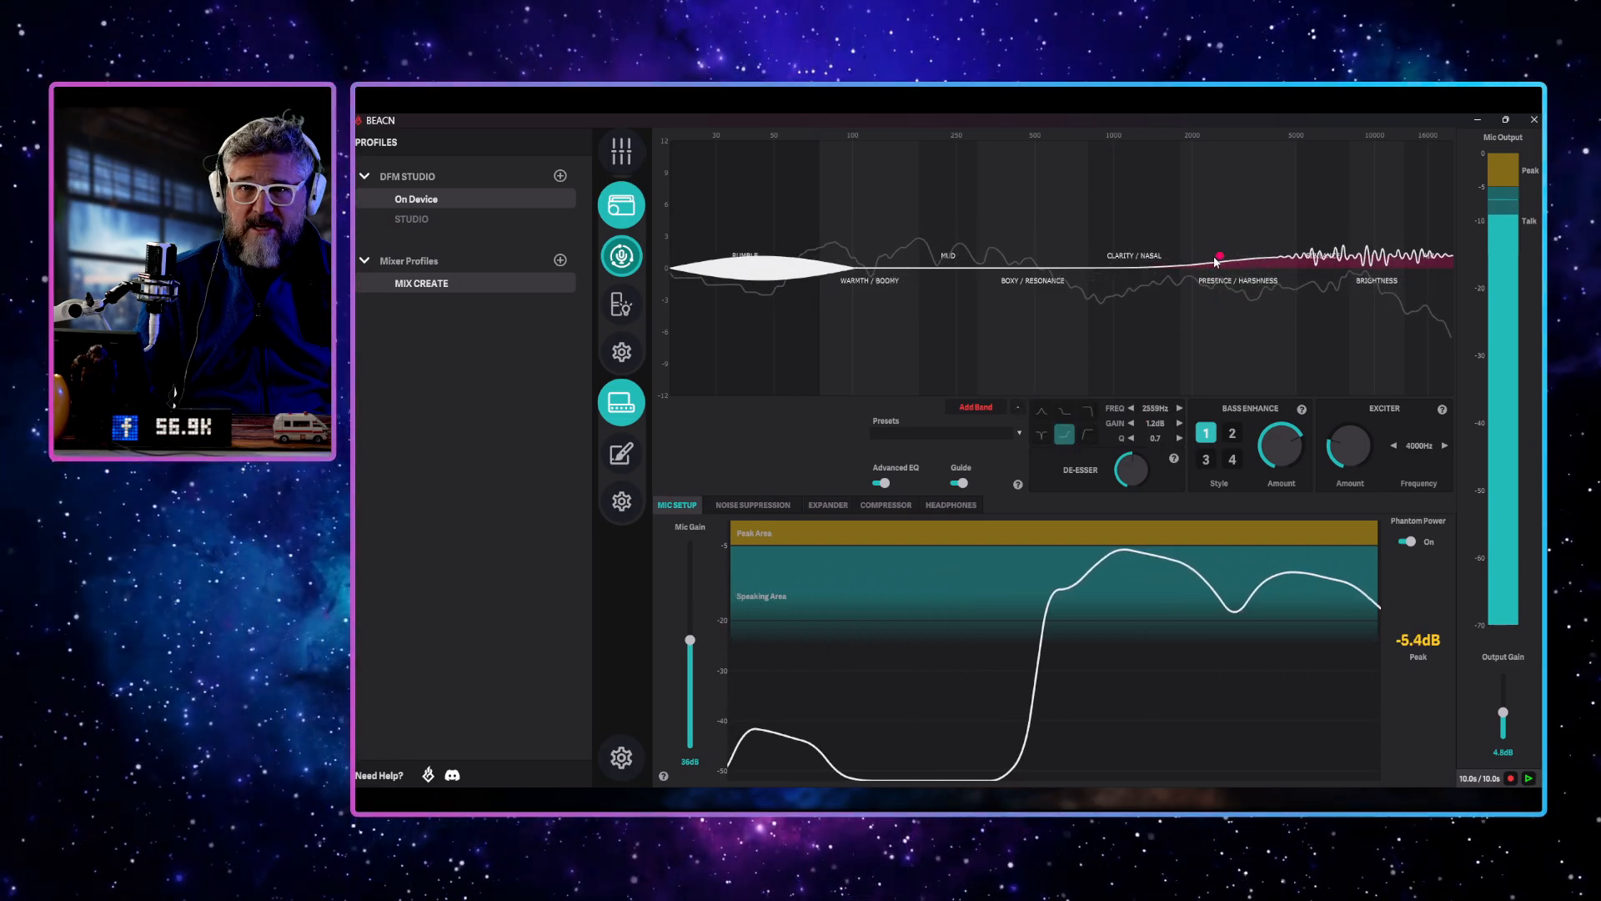
pyautogui.click(1018, 408)
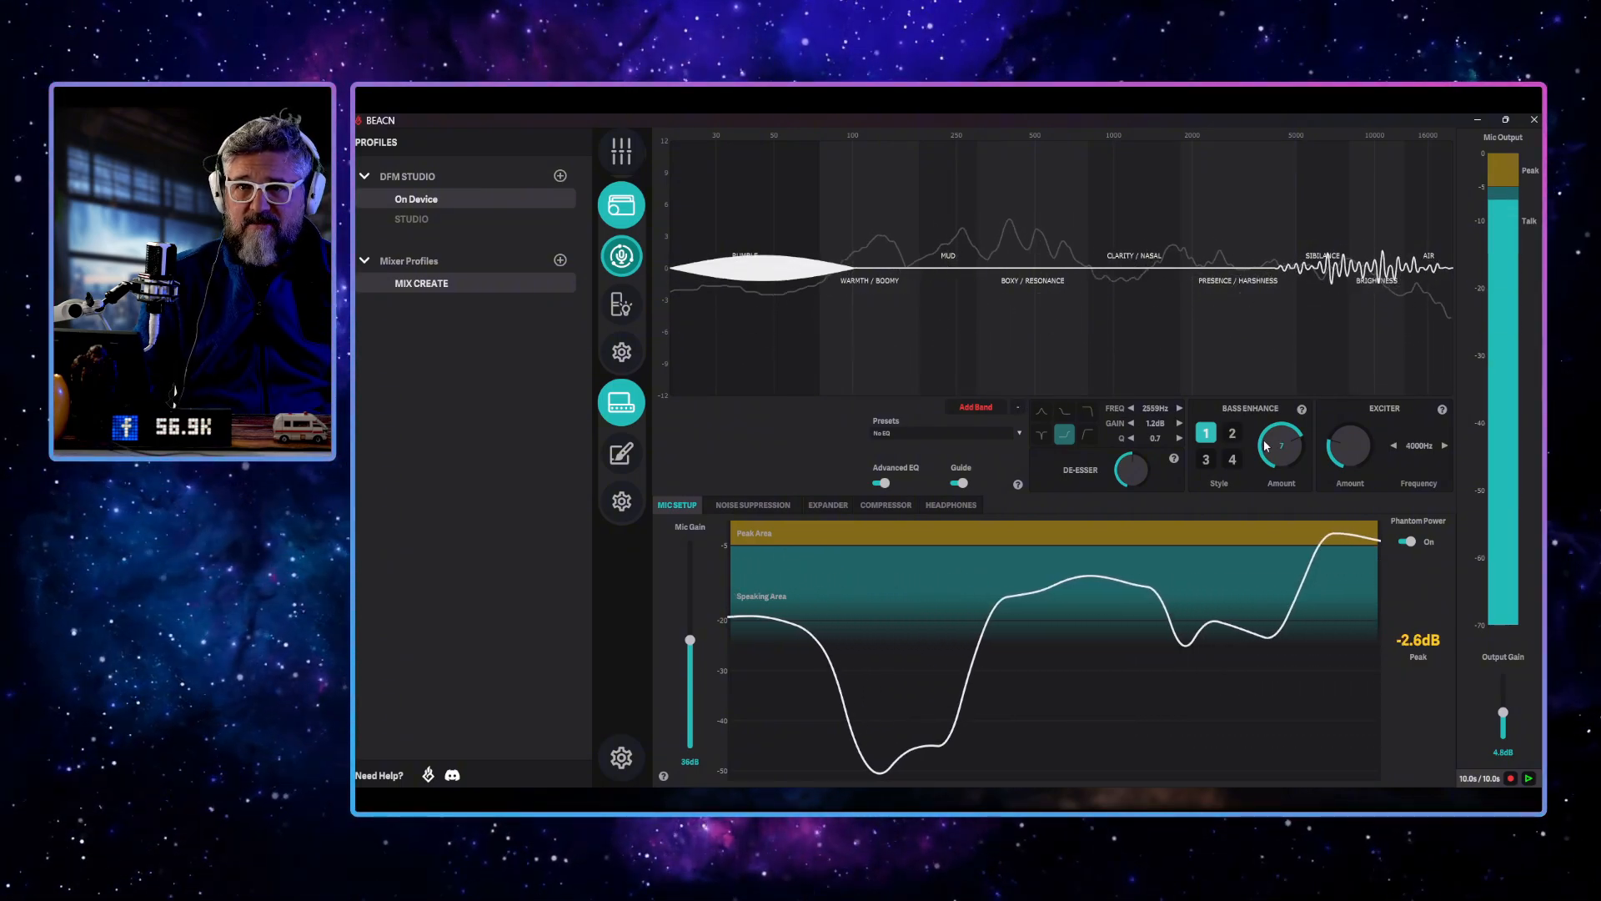
# Turn down the Bass Enhance amount, the Exciter amount and the De-Esser
pyautogui.moveTo(1264, 446); pyautogui.dragTo(1244, 482)
pyautogui.moveTo(1337, 442); pyautogui.dragTo(1332, 459)
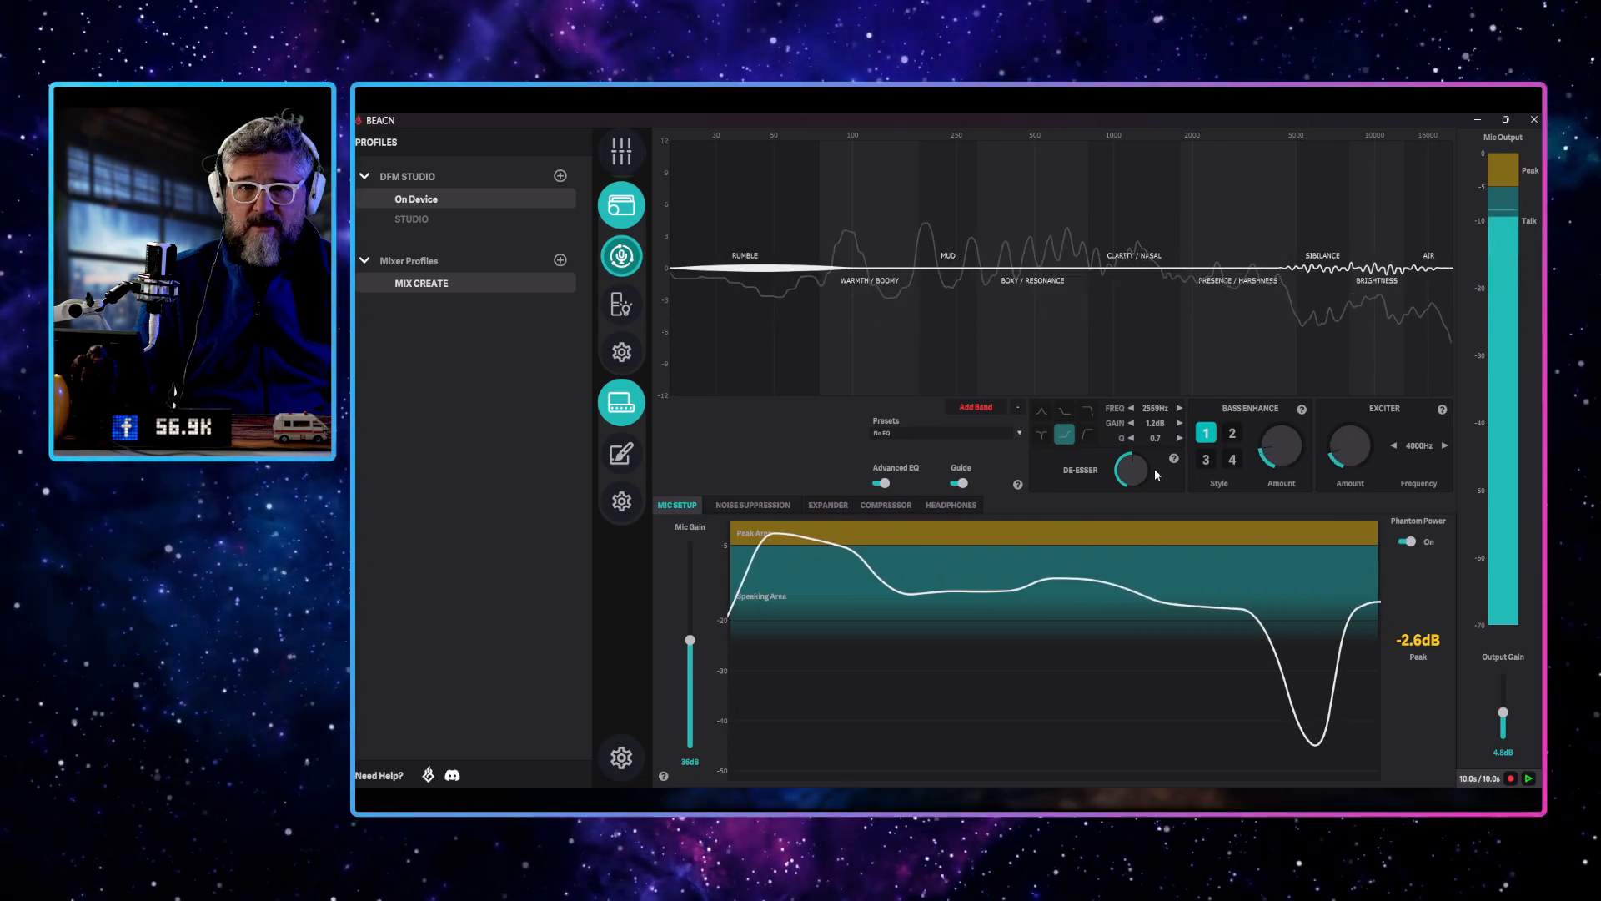
pyautogui.moveTo(1119, 467); pyautogui.dragTo(1119, 504)
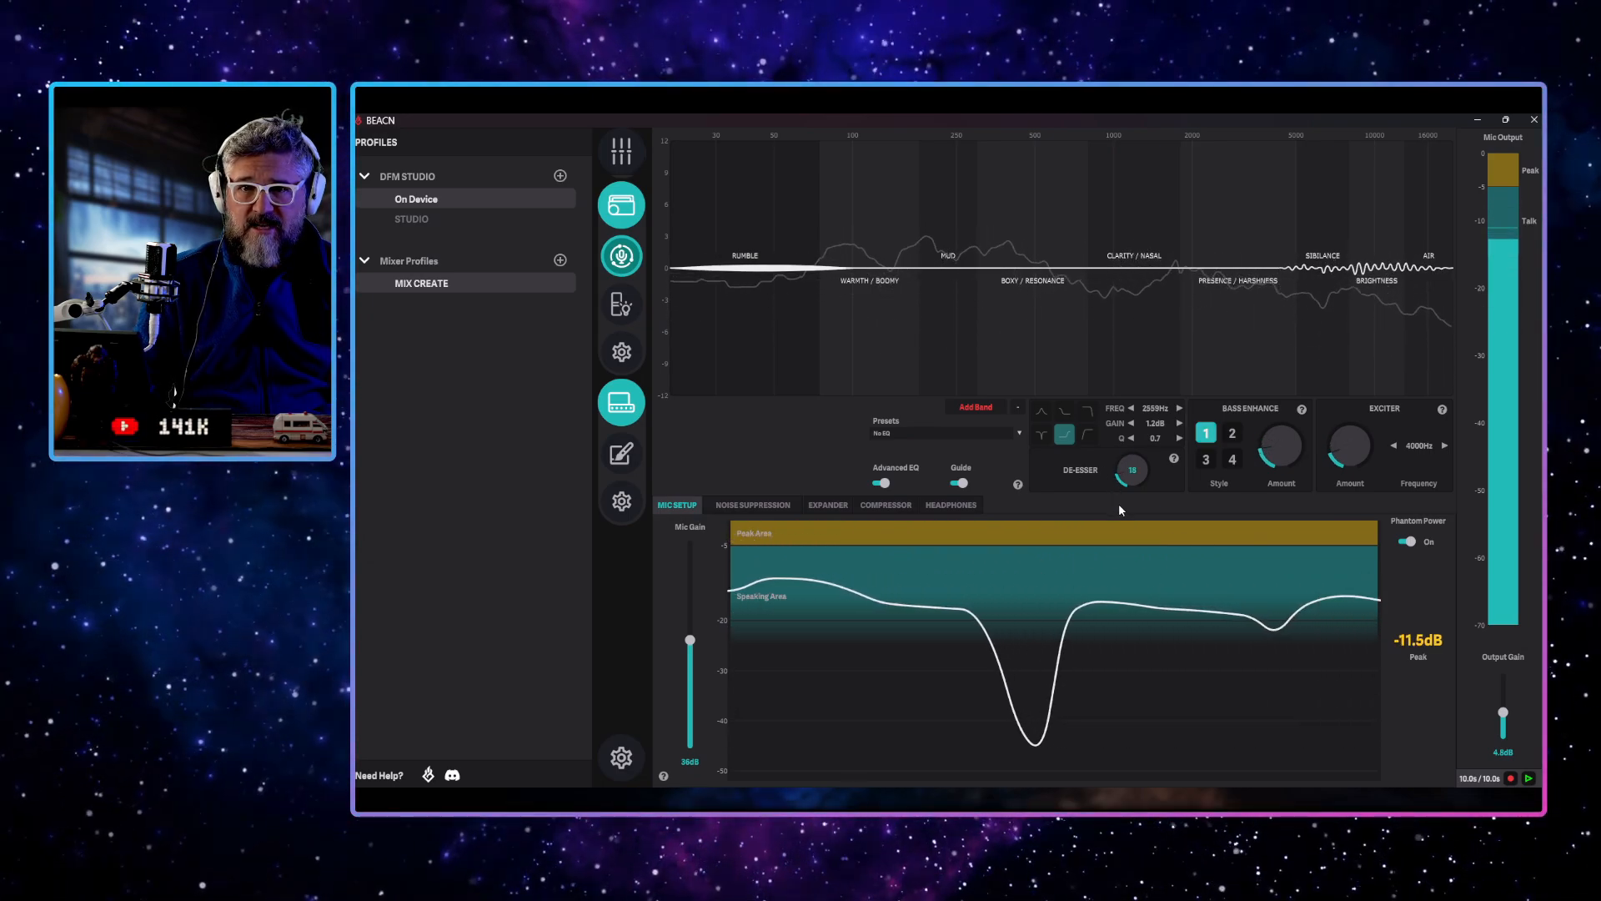
# Add a boosted EQ band in the rumble range, narrow its Q to 10, sweep it and leave it near 30 Hz
pyautogui.click(975, 407)
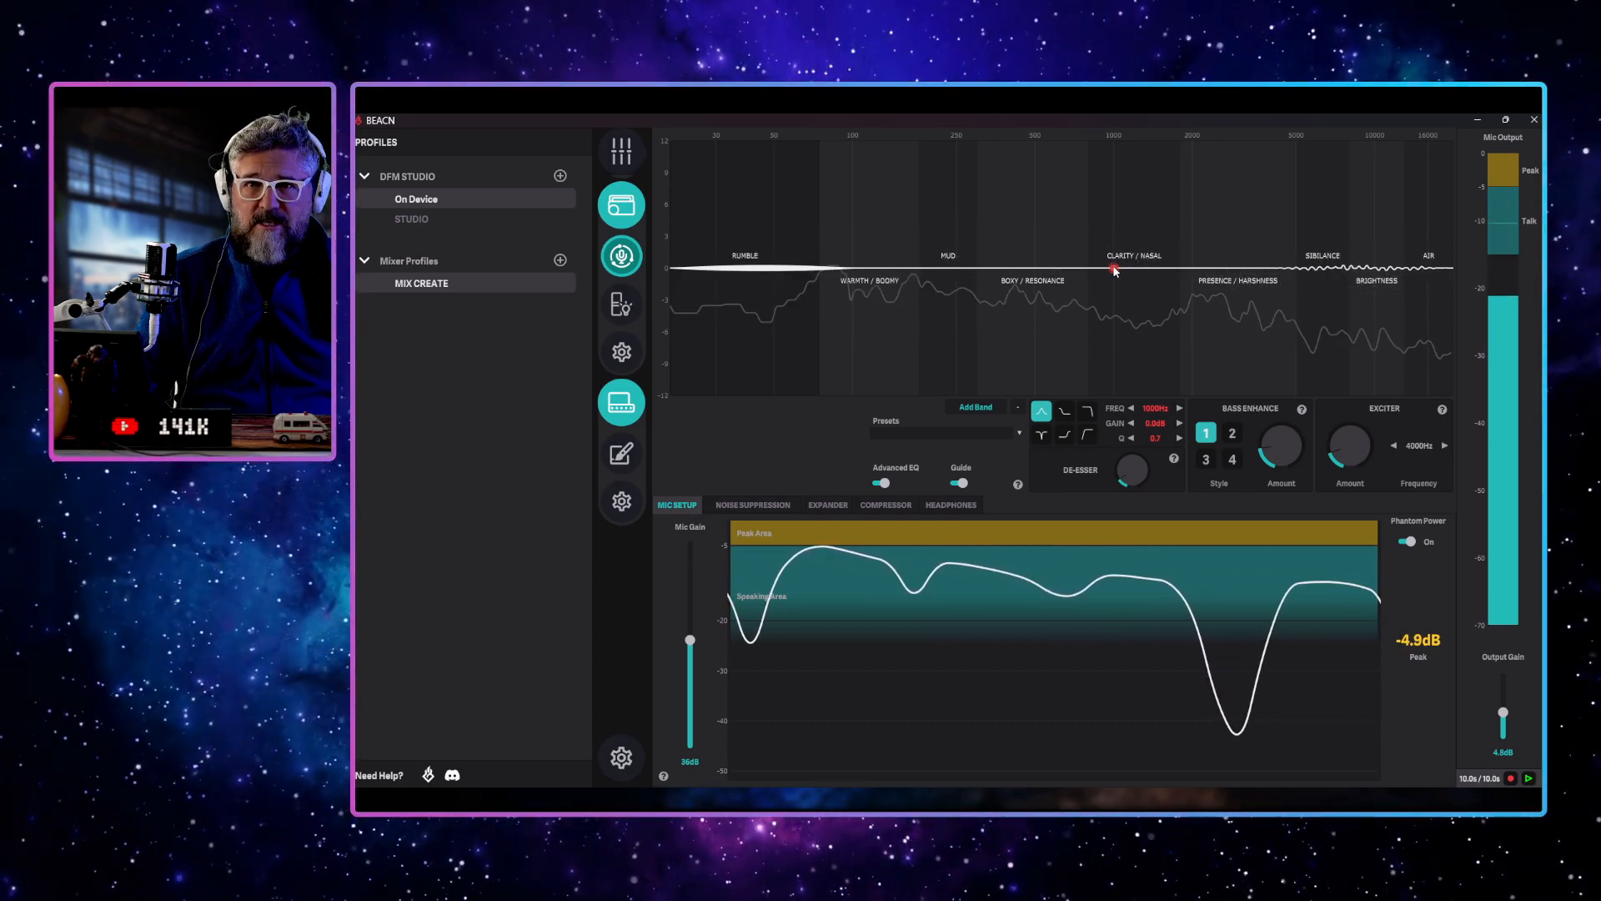
pyautogui.moveTo(1114, 269); pyautogui.dragTo(761, 148)
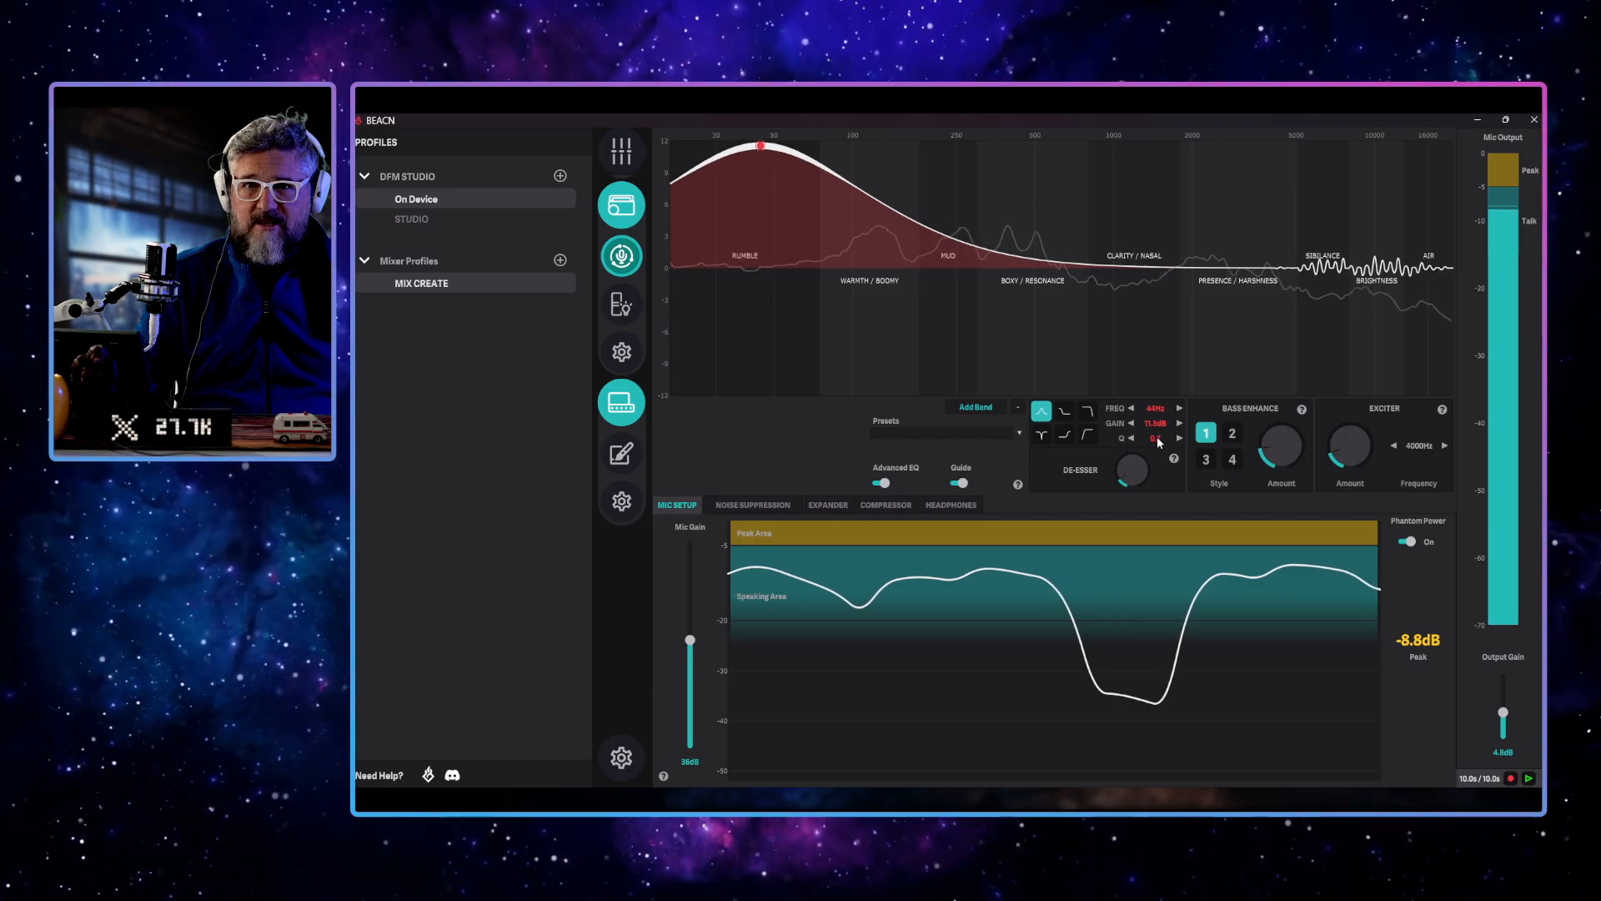
pyautogui.scroll(-5, 1157, 440)
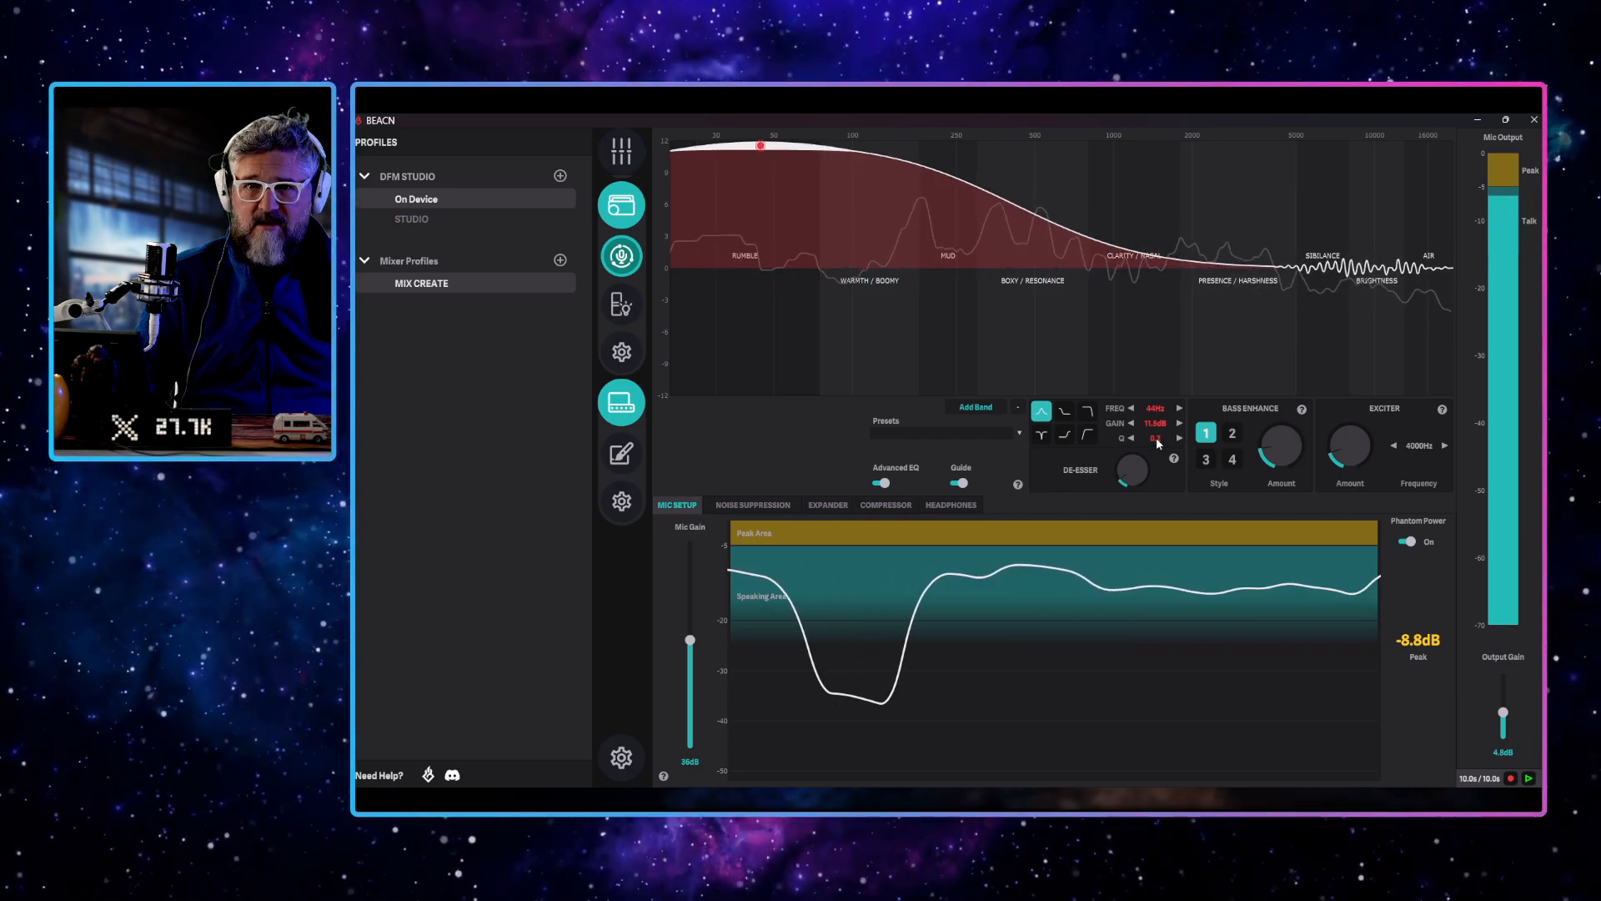
pyautogui.scroll(18, 1156, 438)
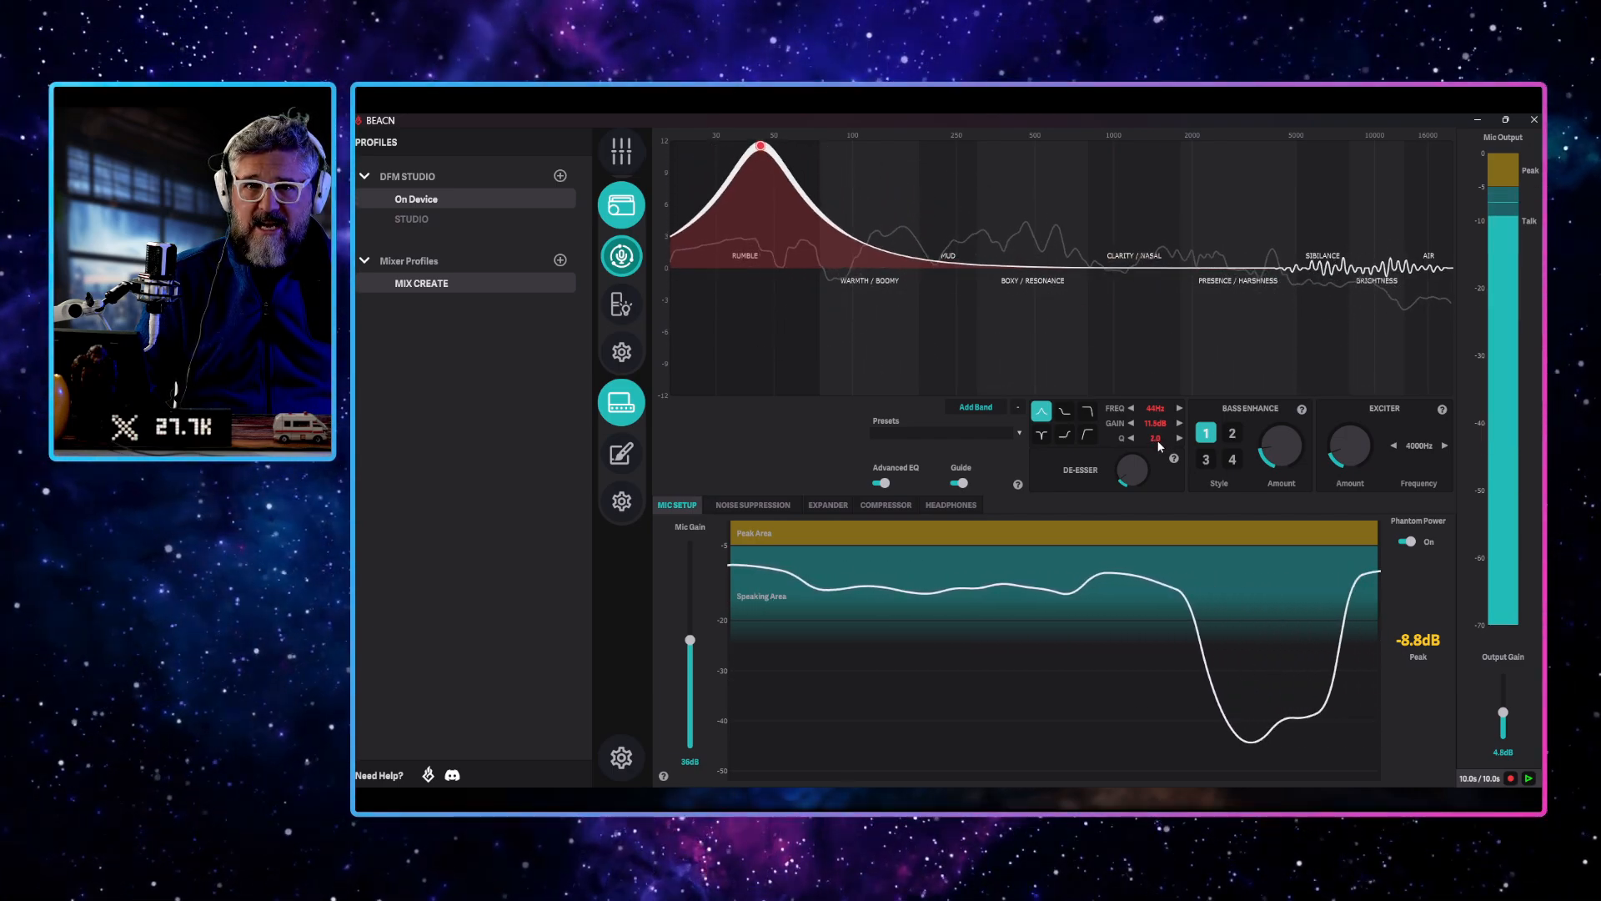
pyautogui.scroll(20, 1157, 440)
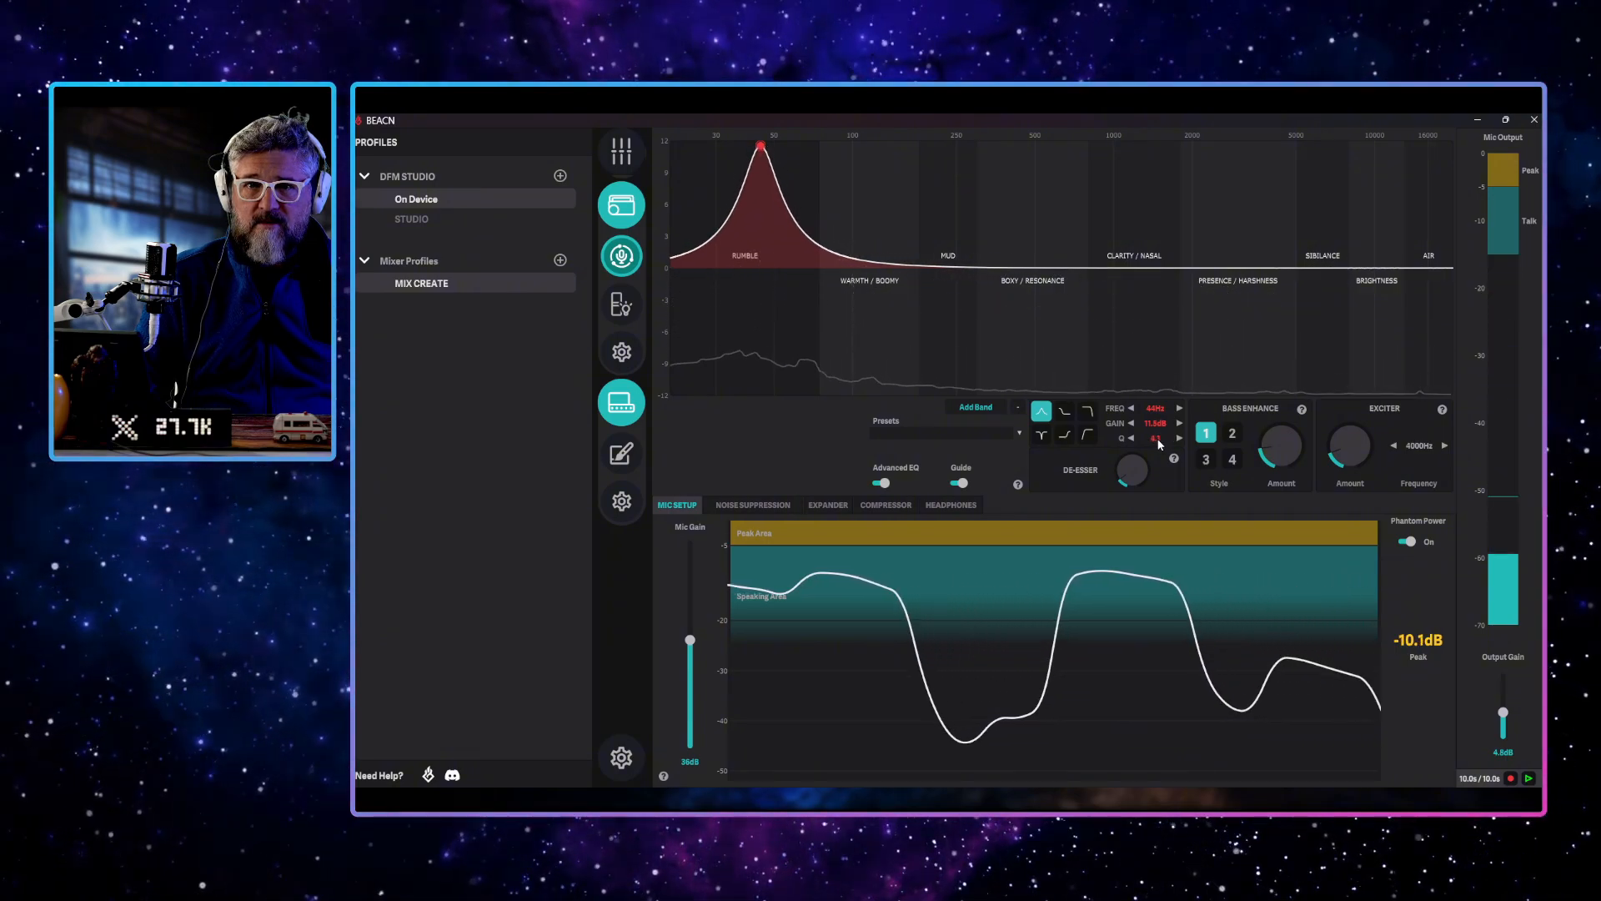
pyautogui.scroll(20, 1157, 440)
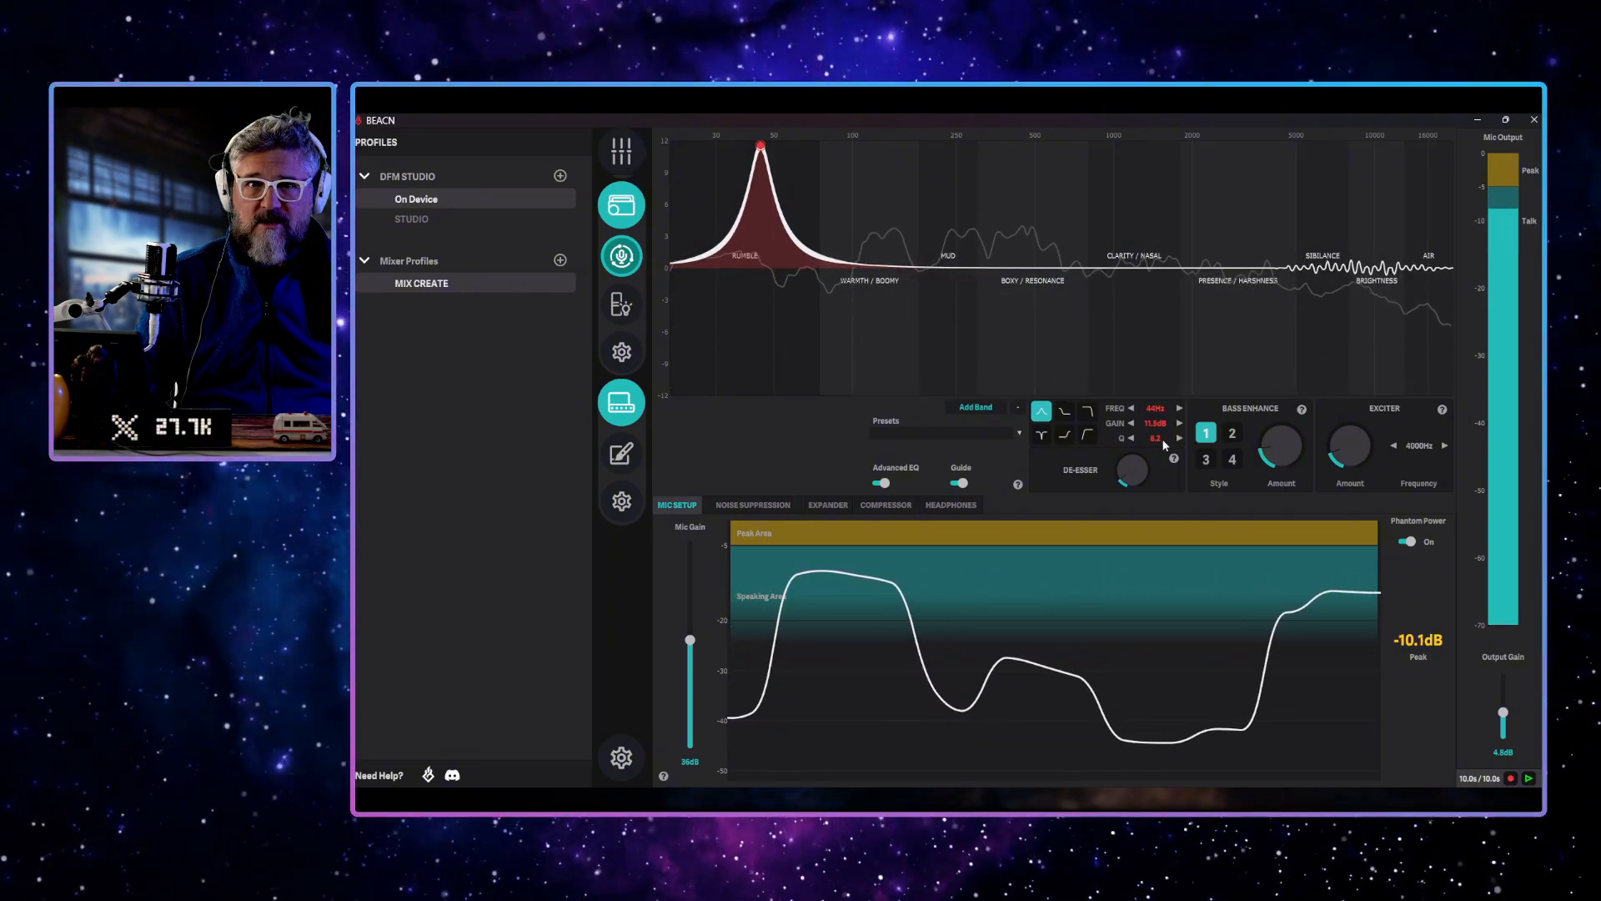
pyautogui.scroll(20, 1163, 445)
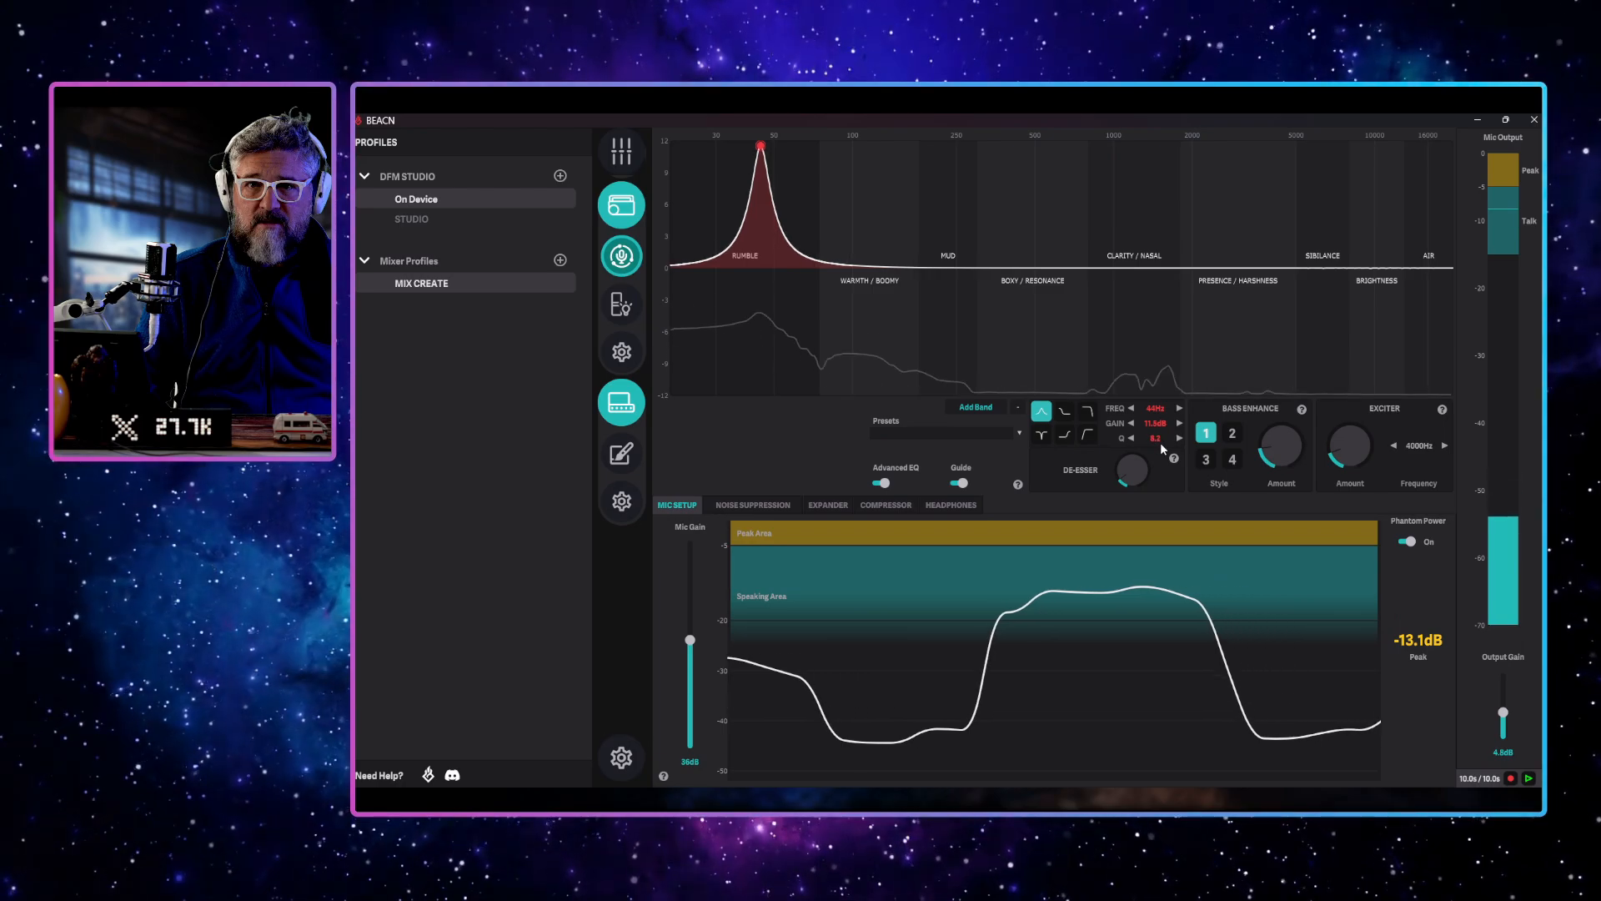
pyautogui.scroll(16, 1158, 441)
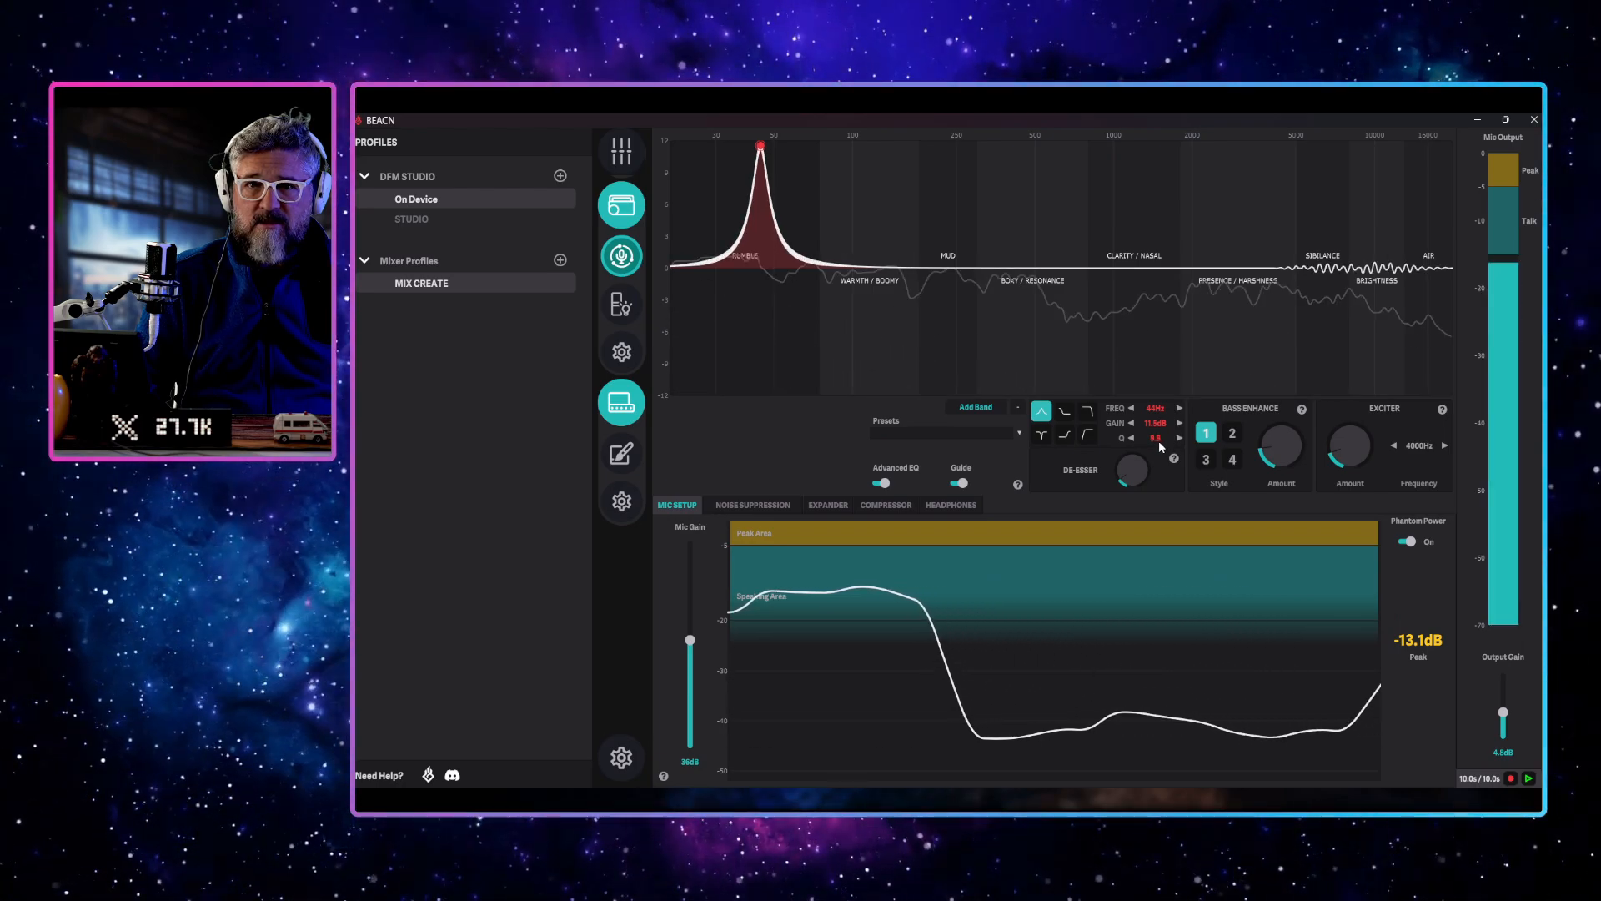
pyautogui.scroll(2, 1158, 440)
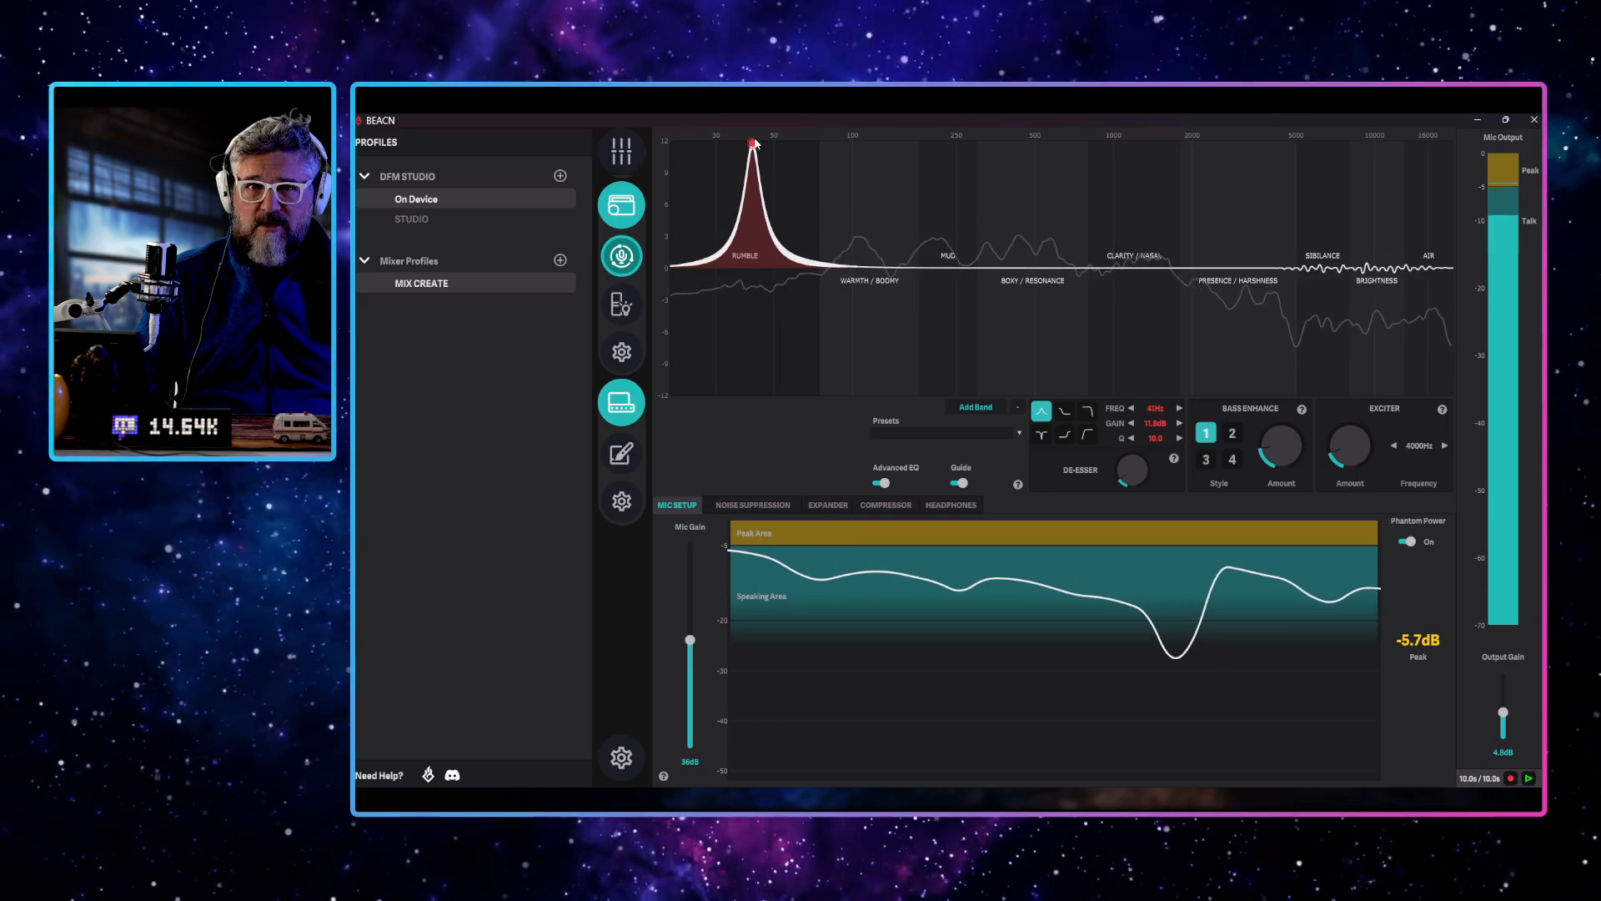
pyautogui.moveTo(777, 143); pyautogui.dragTo(719, 222)
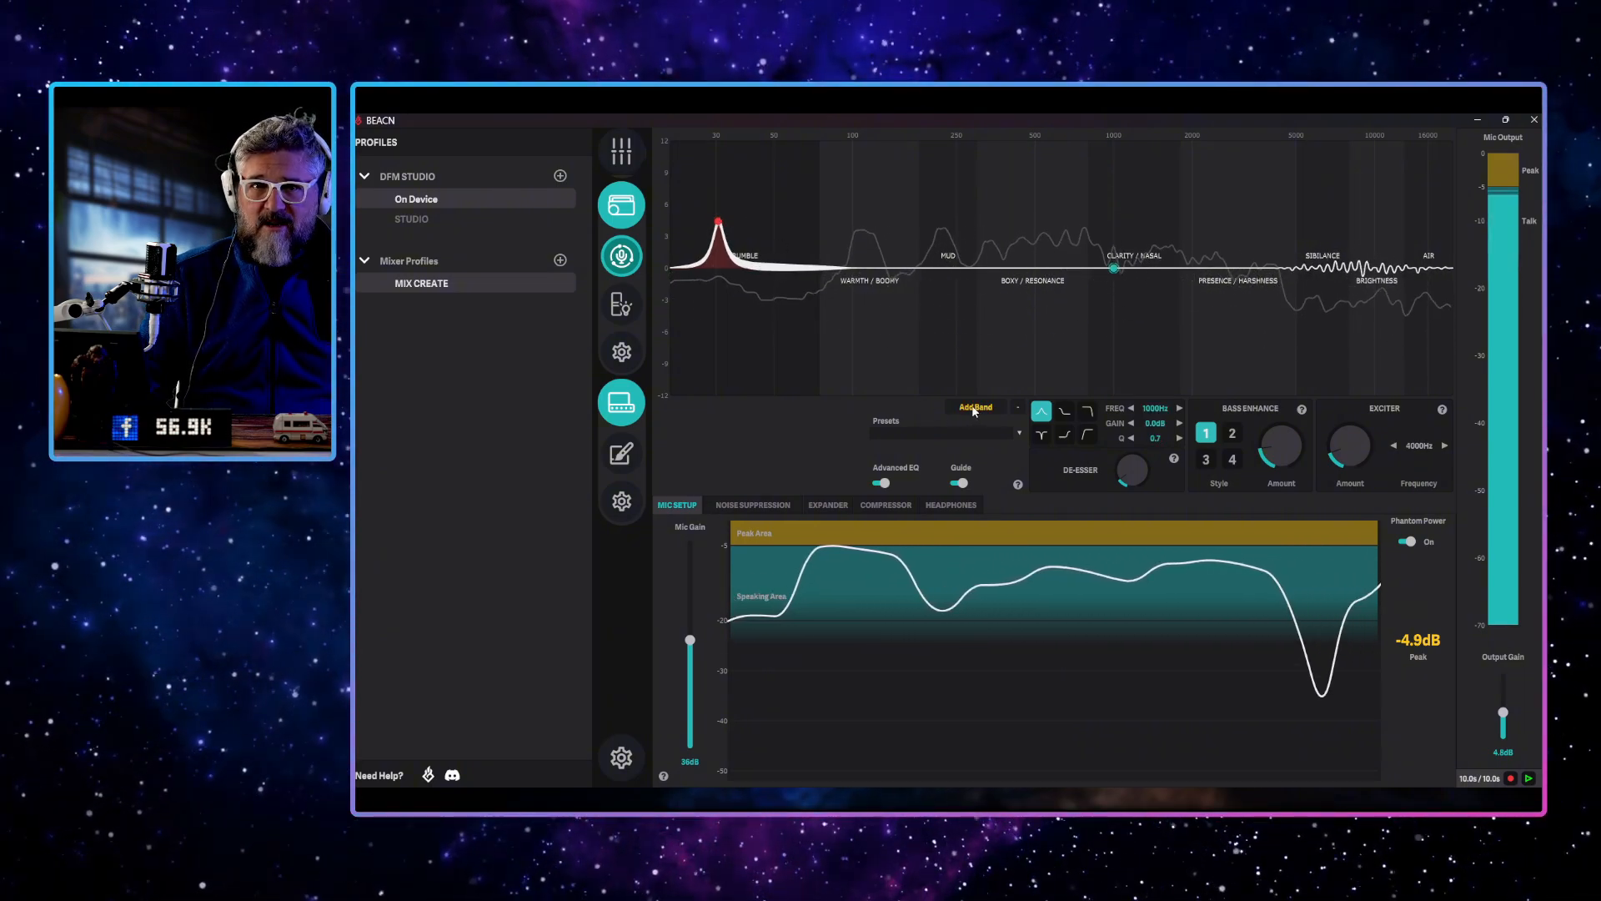
# Add a second EQ band at about 114 Hz with roughly 11 dB of gain and set its Q to 10
pyautogui.moveTo(1115, 270); pyautogui.dragTo(868, 154)
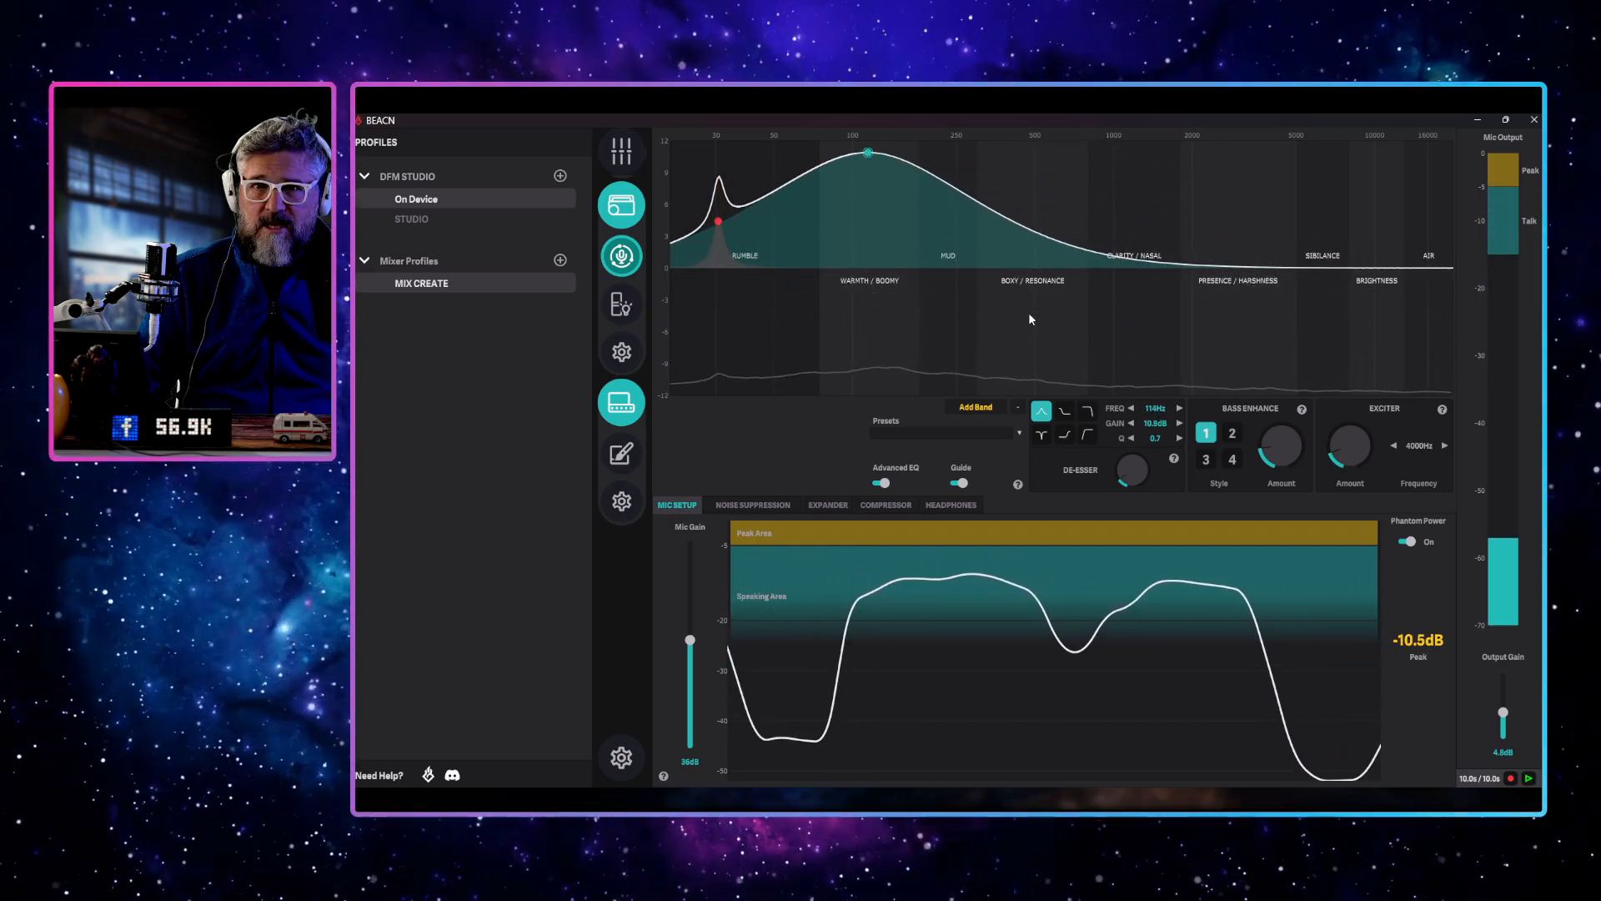
pyautogui.click(1155, 438)
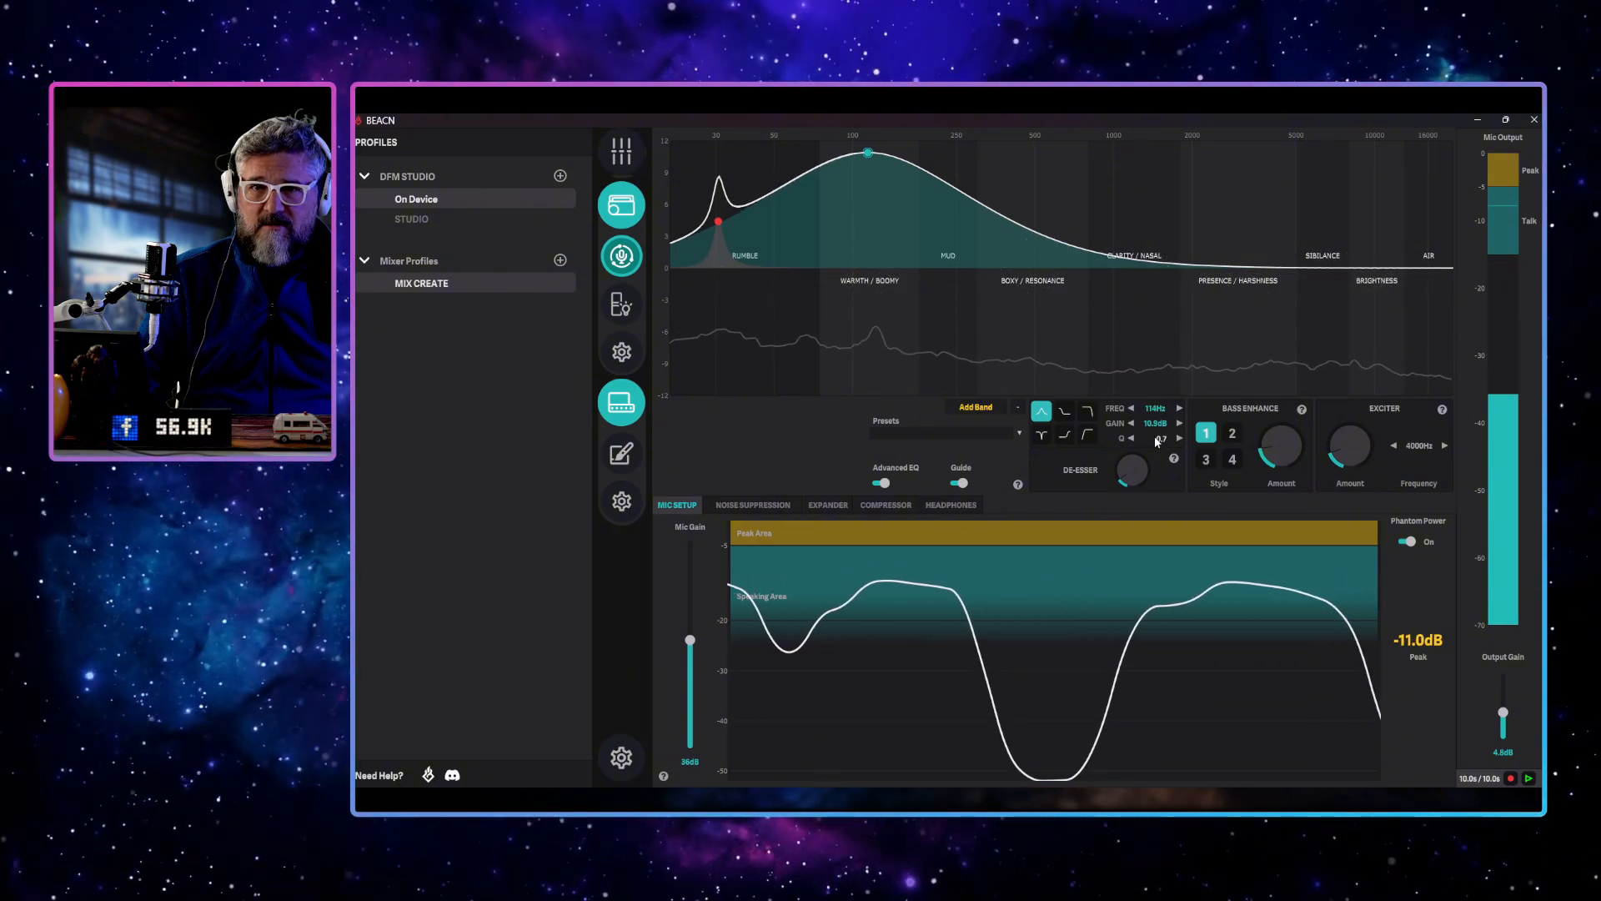
pyautogui.write('10')
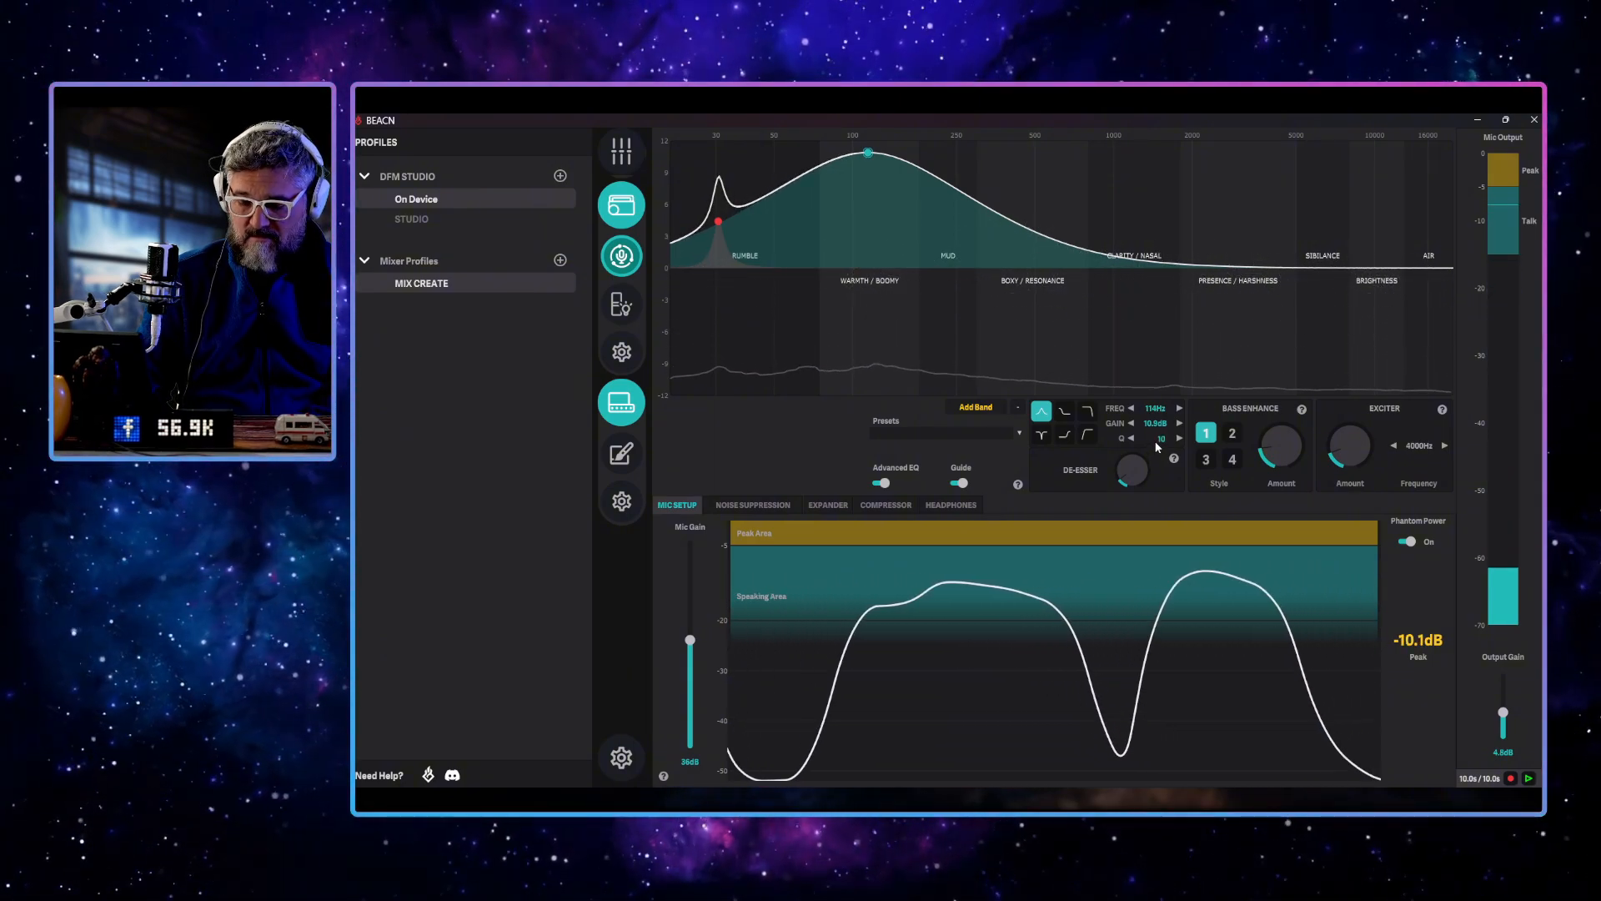
pyautogui.press('Return')
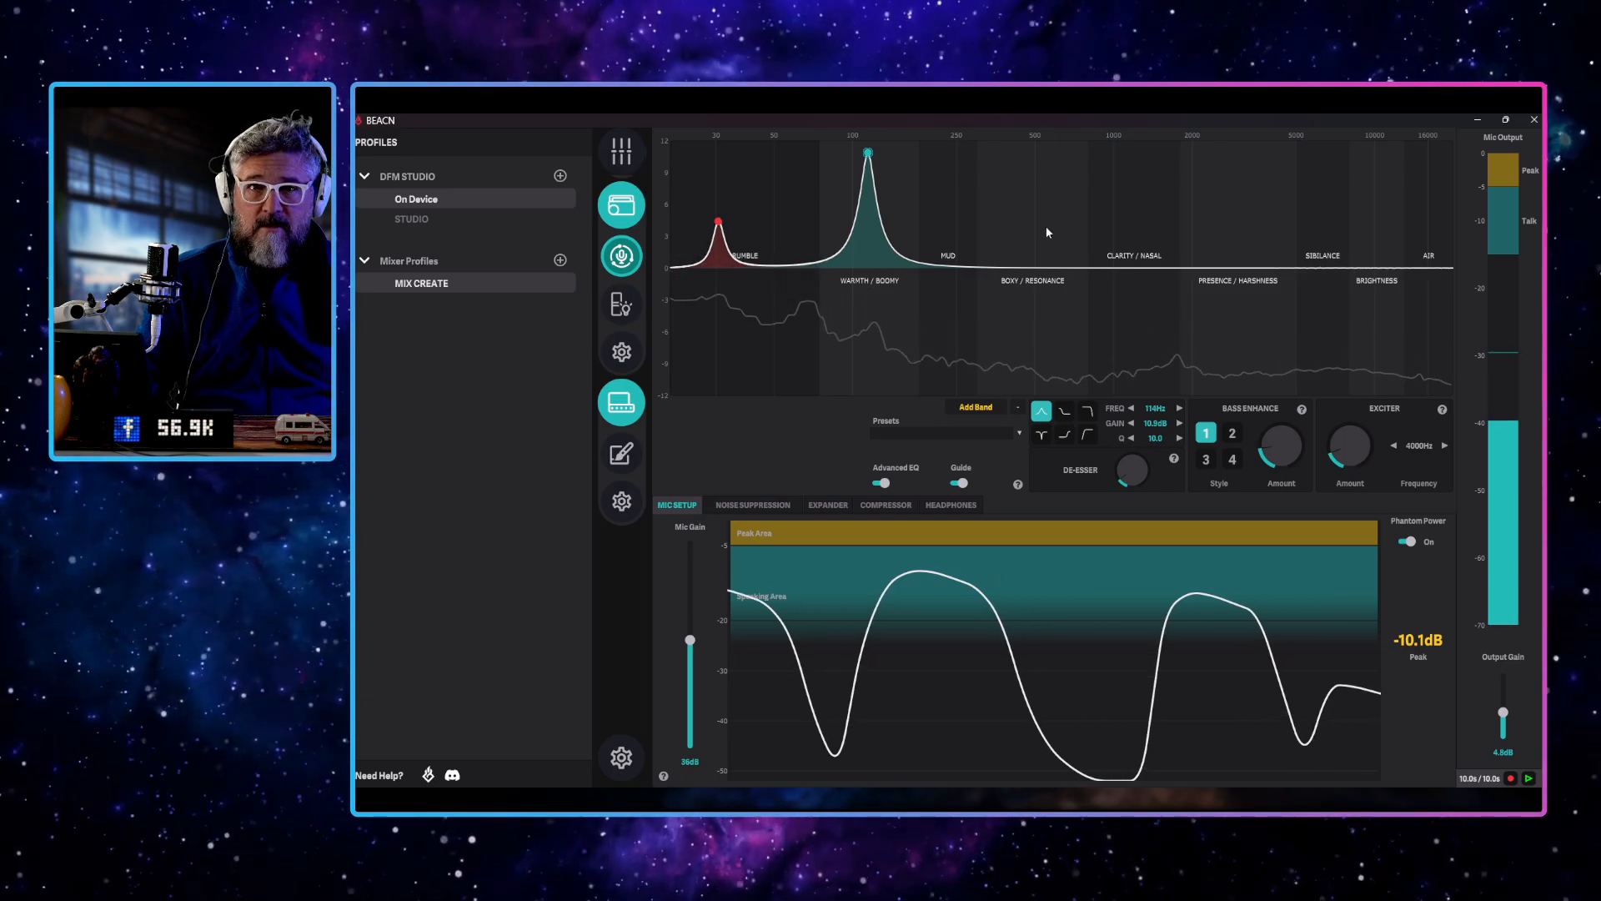
# Sweep the warmth band and settle it at 101 Hz and -1.1 dB, and shift the rumble band to 47 Hz at 3.3 dB
pyautogui.moveTo(868, 155)
pyautogui.mouseDown()
pyautogui.moveTo(843, 155)
pyautogui.moveTo(893, 156)
pyautogui.moveTo(858, 155)
pyautogui.mouseUp()
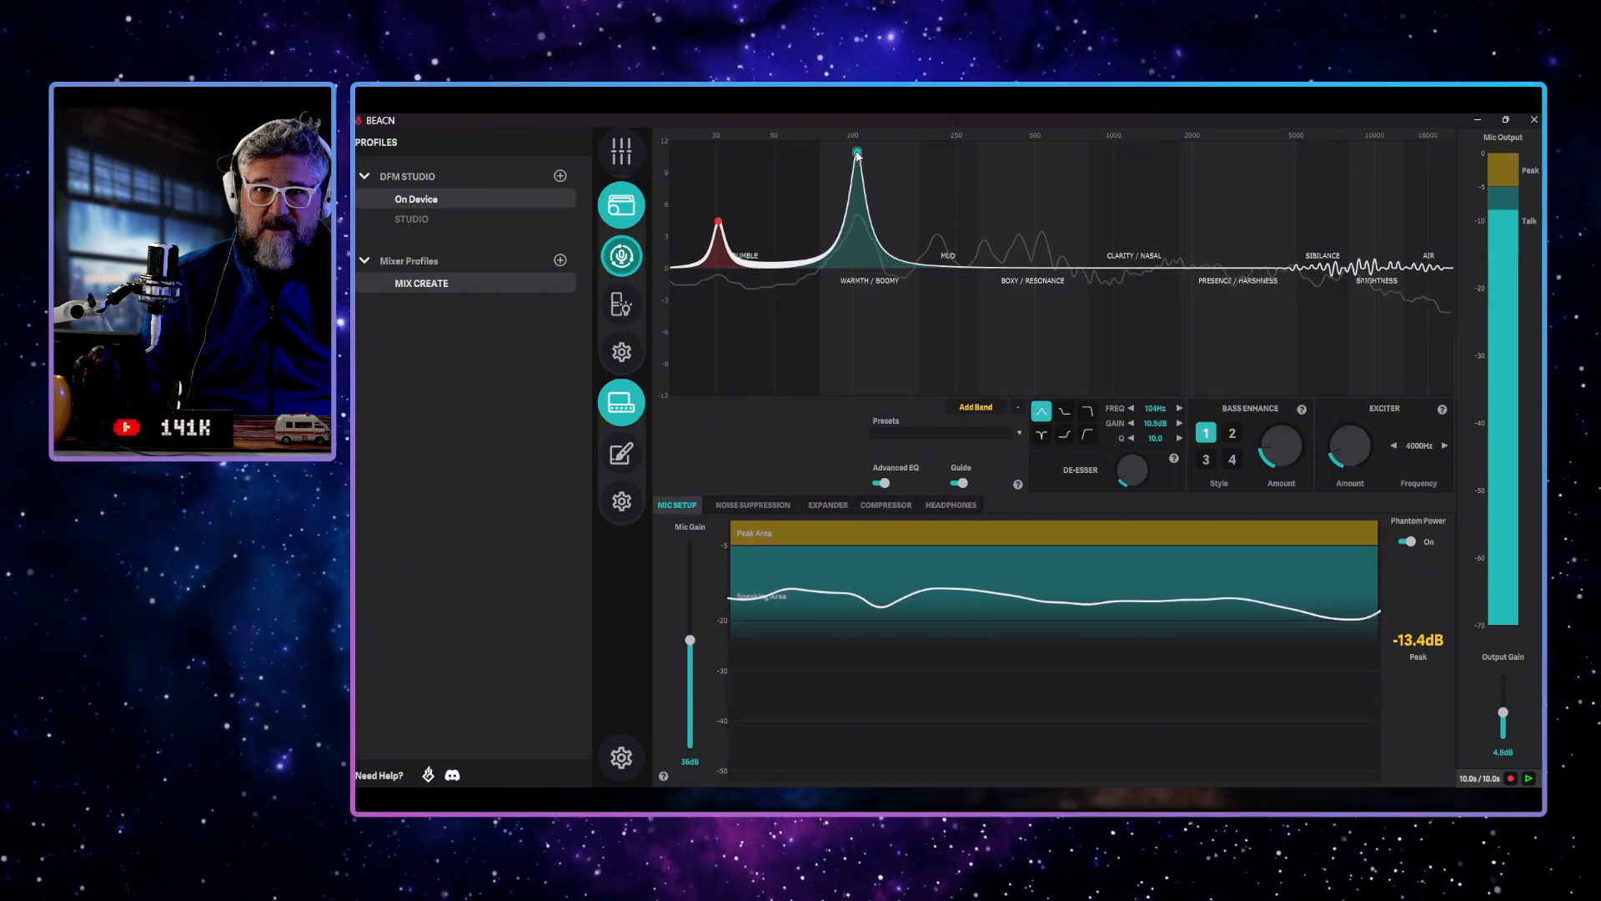
pyautogui.moveTo(858, 178); pyautogui.dragTo(855, 215)
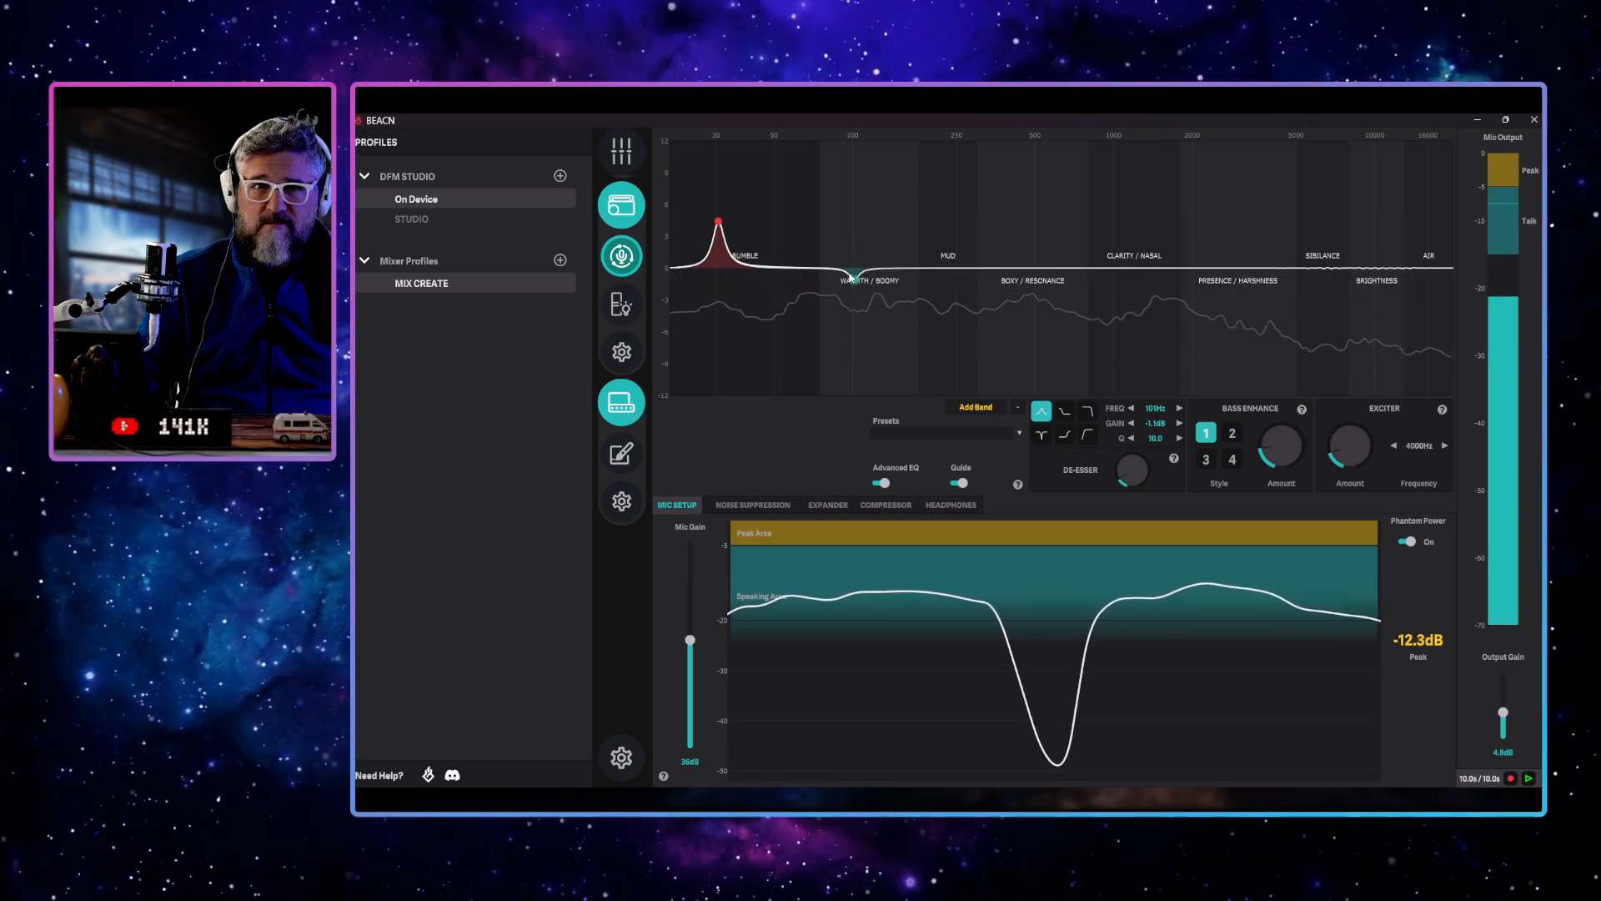
pyautogui.moveTo(718, 221); pyautogui.dragTo(774, 235)
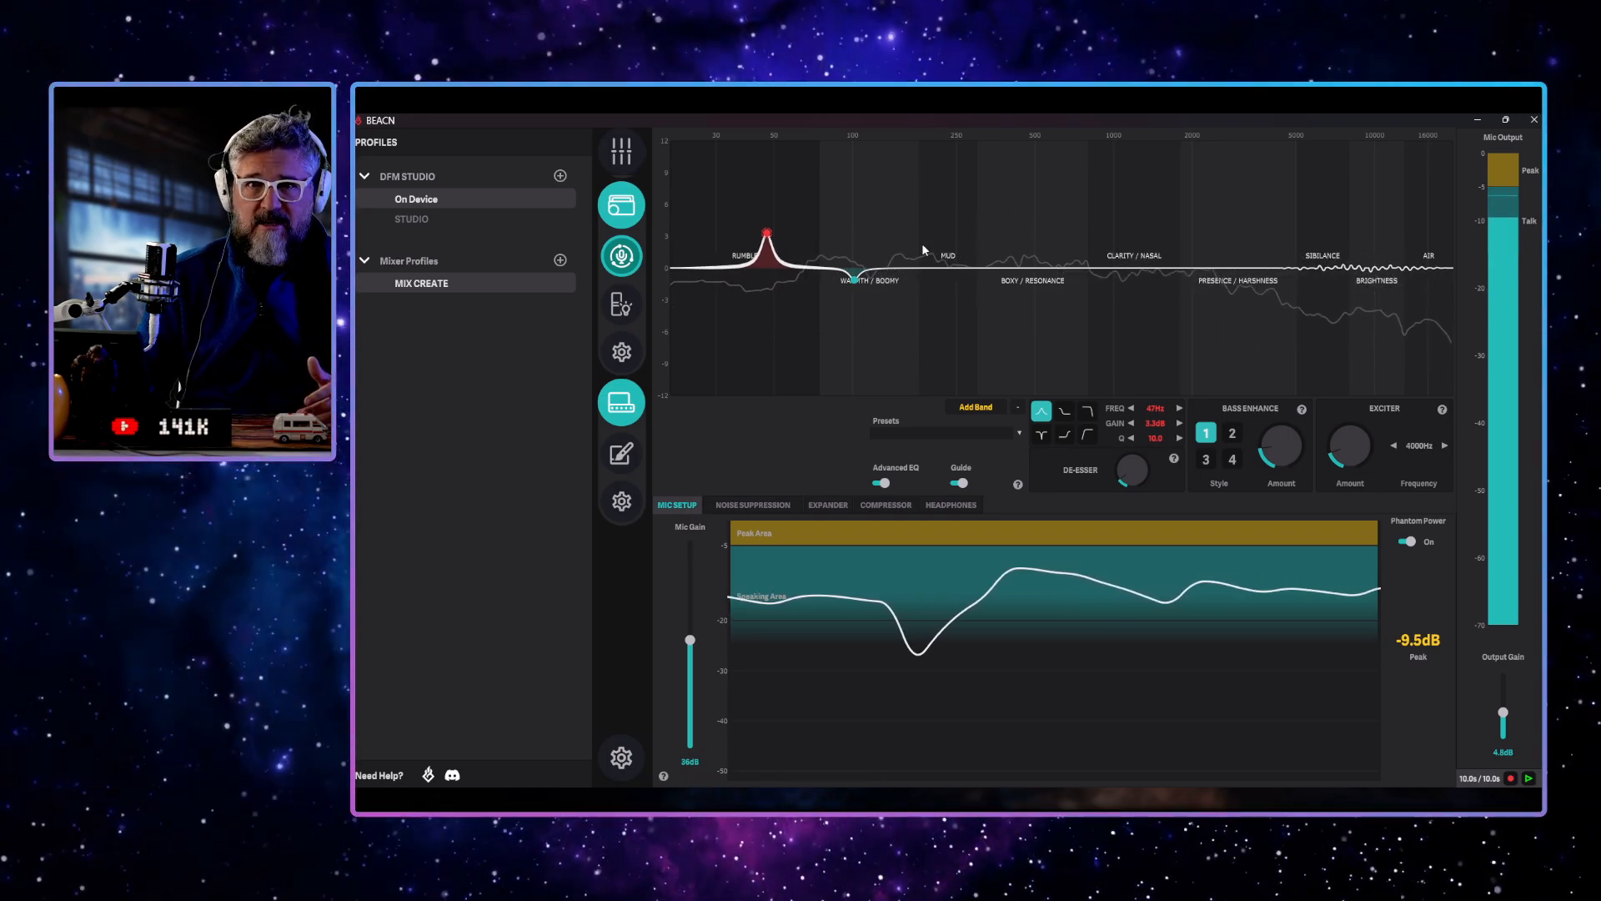
# Add a third EQ band in the mud range with a Q of 10, sweep it boosted, and settle it near 228 Hz at -1.7 dB
pyautogui.click(973, 408)
pyautogui.moveTo(1113, 268); pyautogui.dragTo(946, 160)
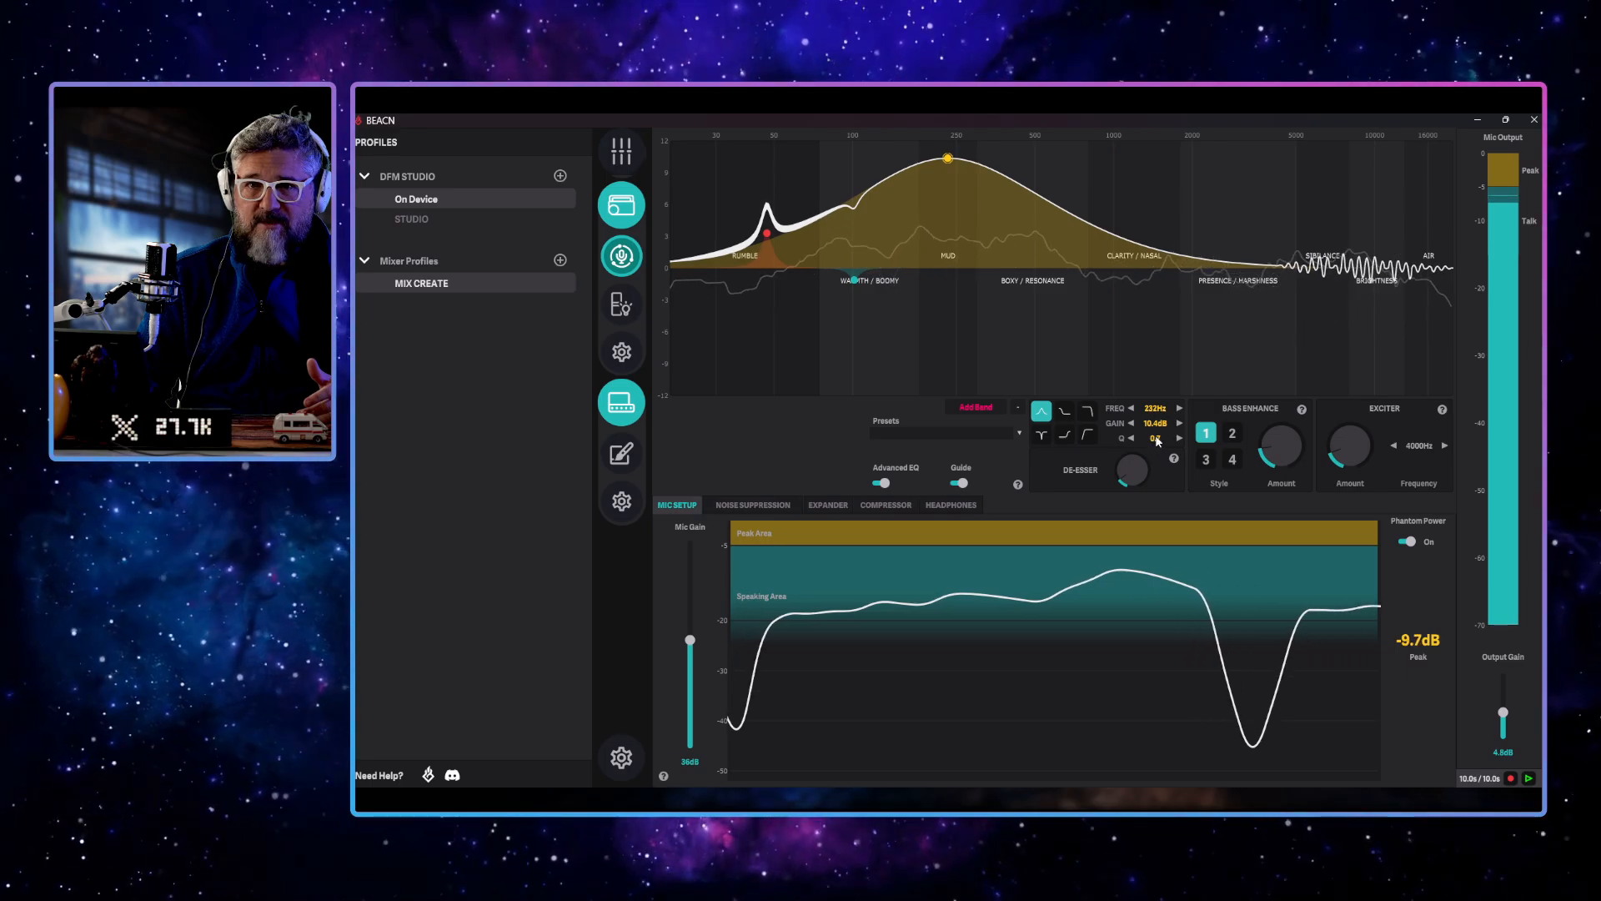
pyautogui.write('10')
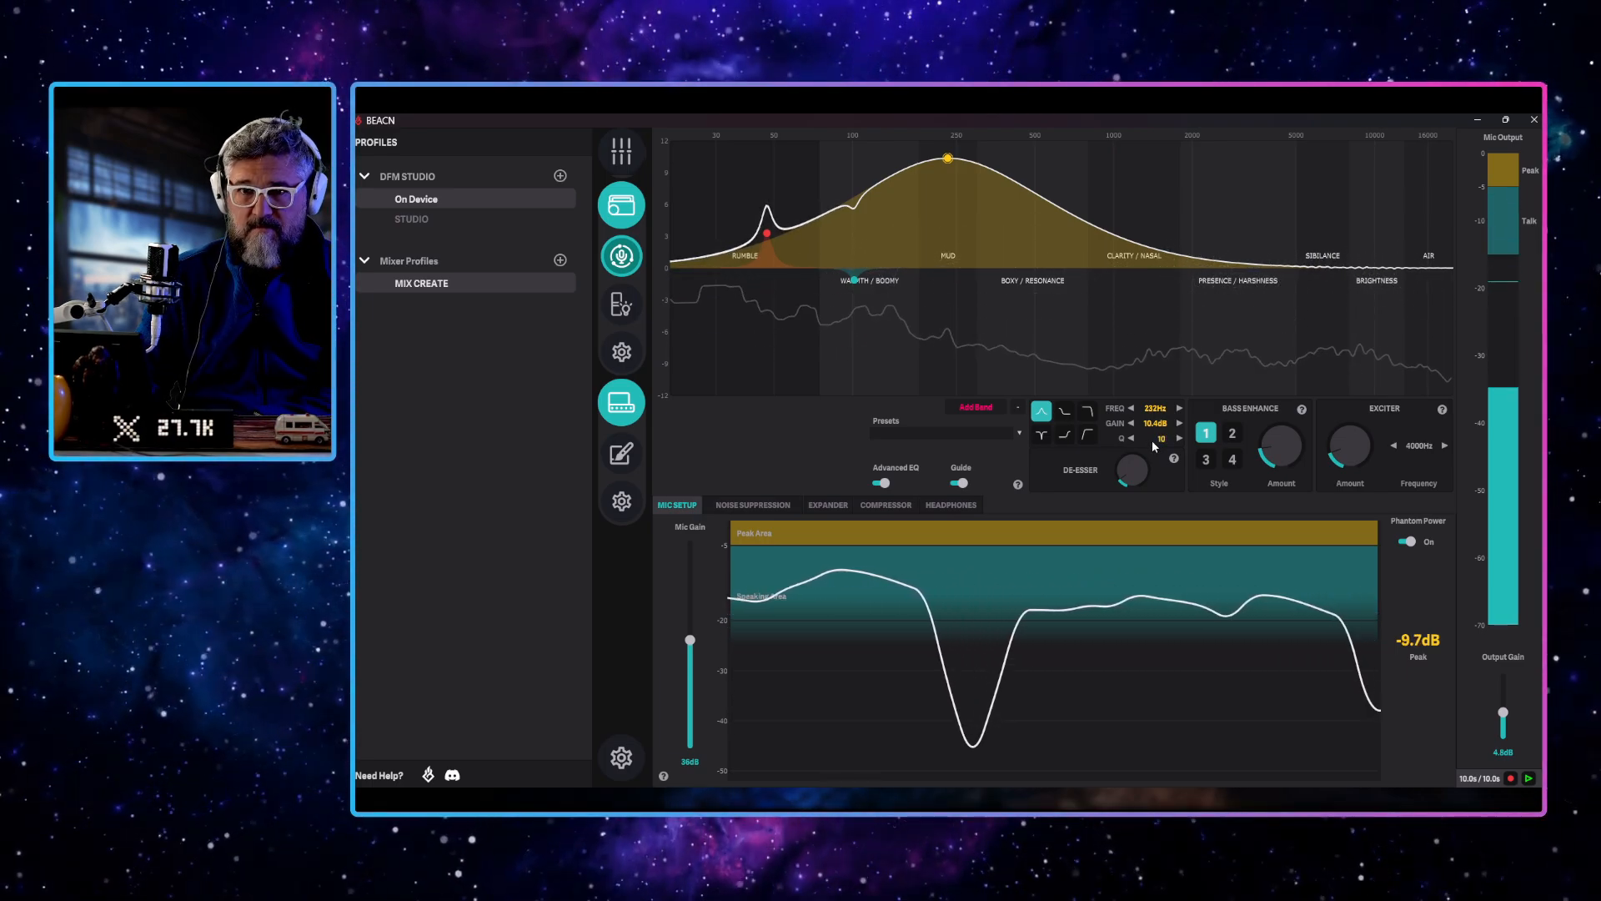
pyautogui.press('Return')
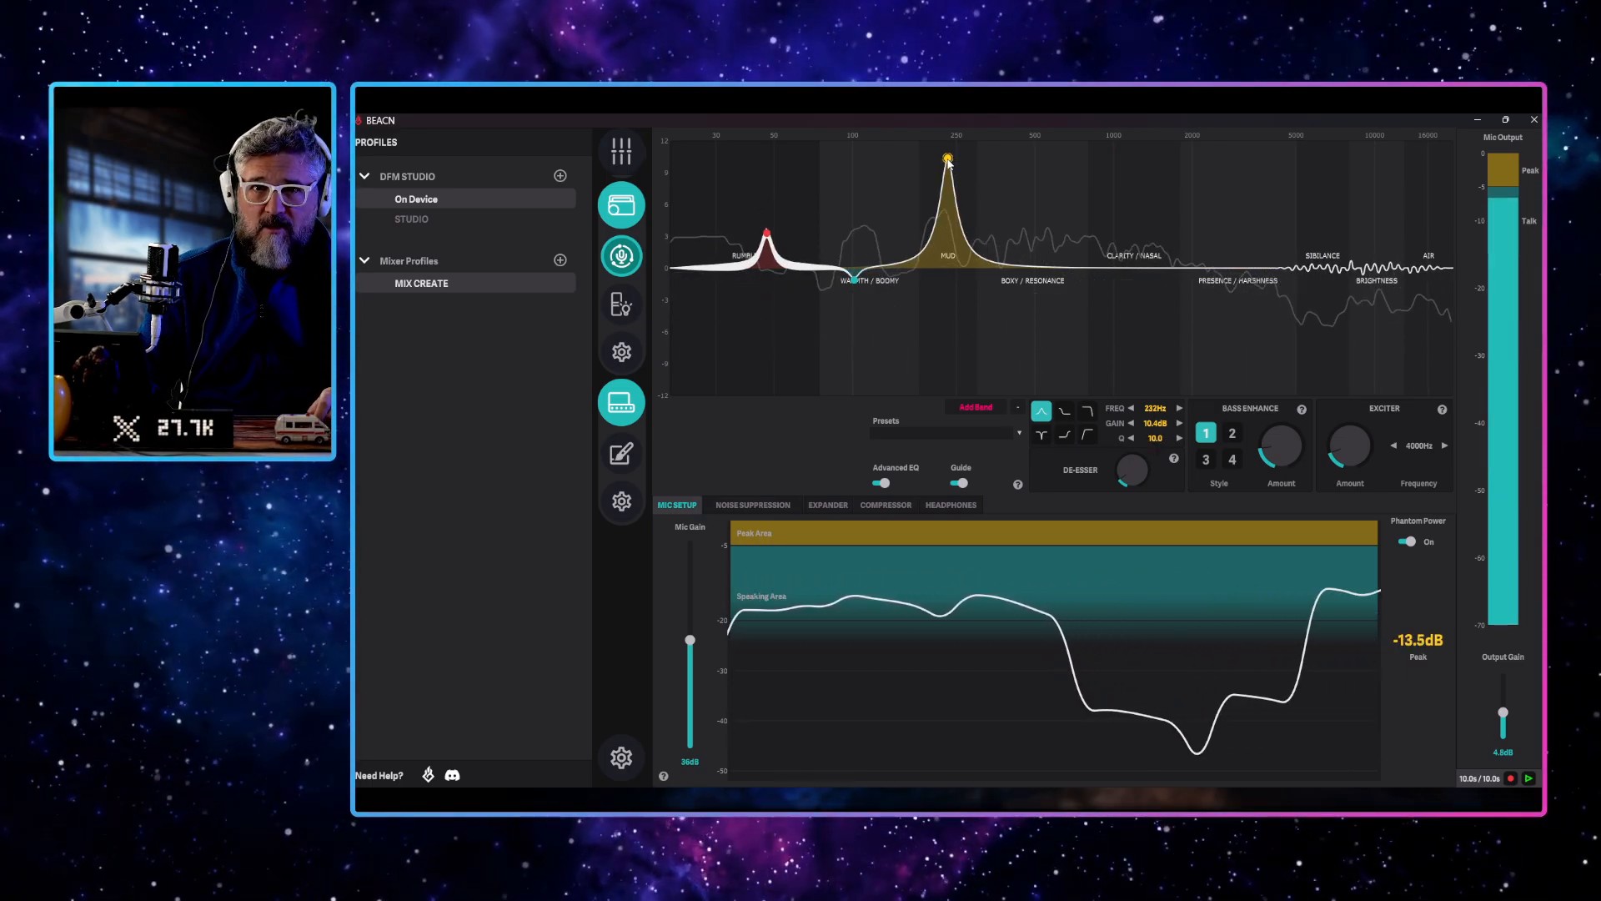
pyautogui.moveTo(948, 158); pyautogui.dragTo(966, 164)
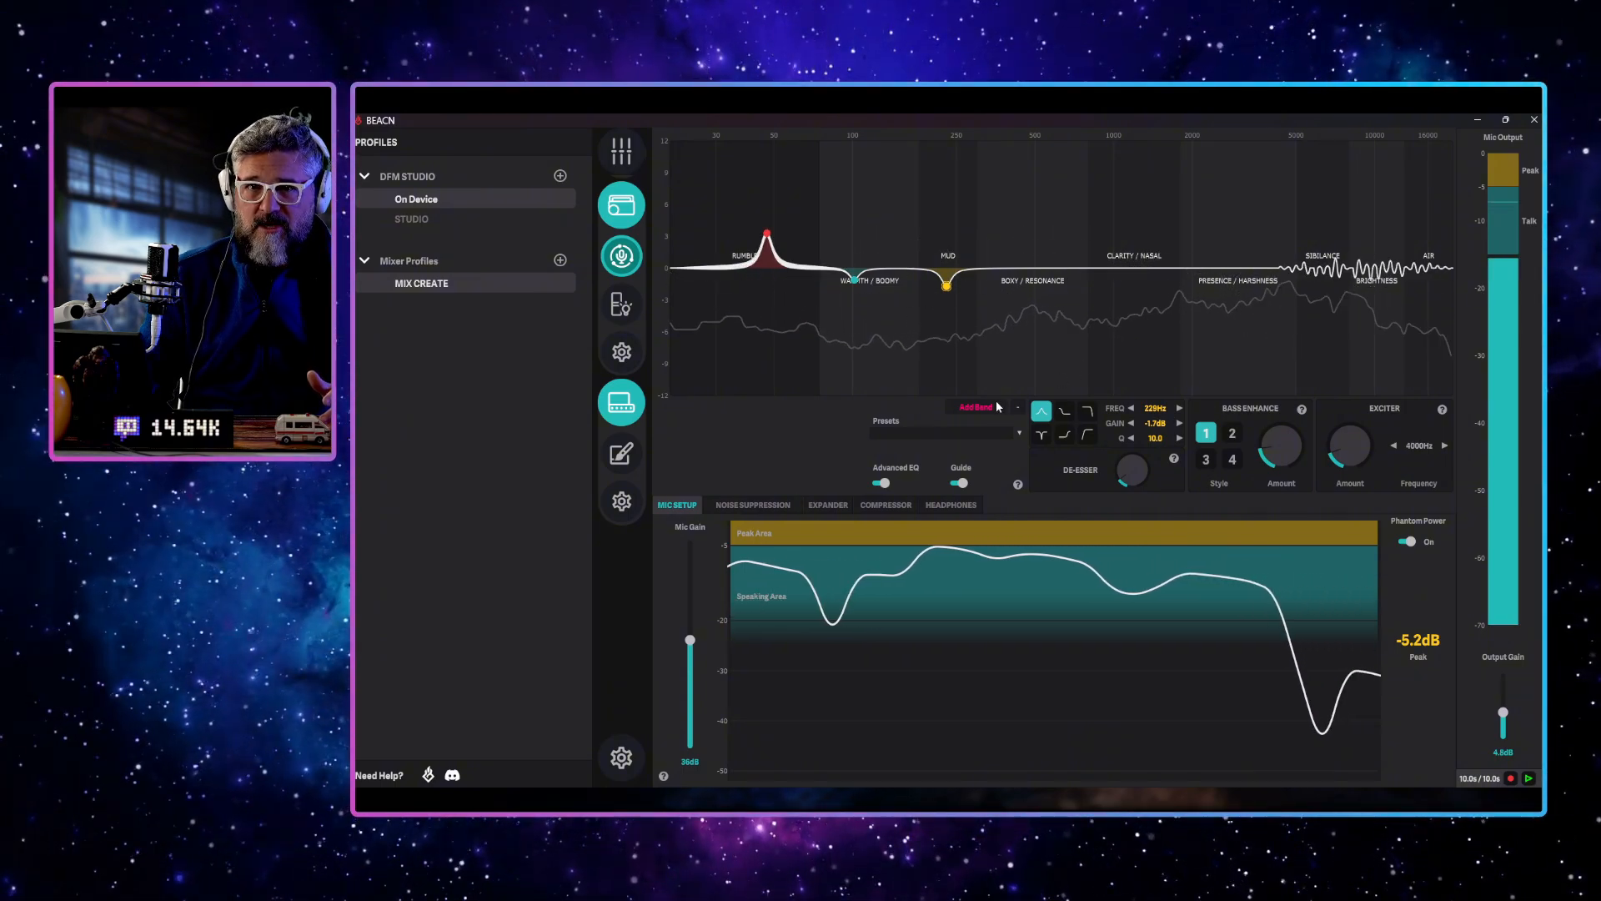
# Add a fourth EQ band in the boxy range with a Q of 10, and settle it near 478 Hz at about -1.6 dB
pyautogui.moveTo(1115, 270); pyautogui.dragTo(1028, 148)
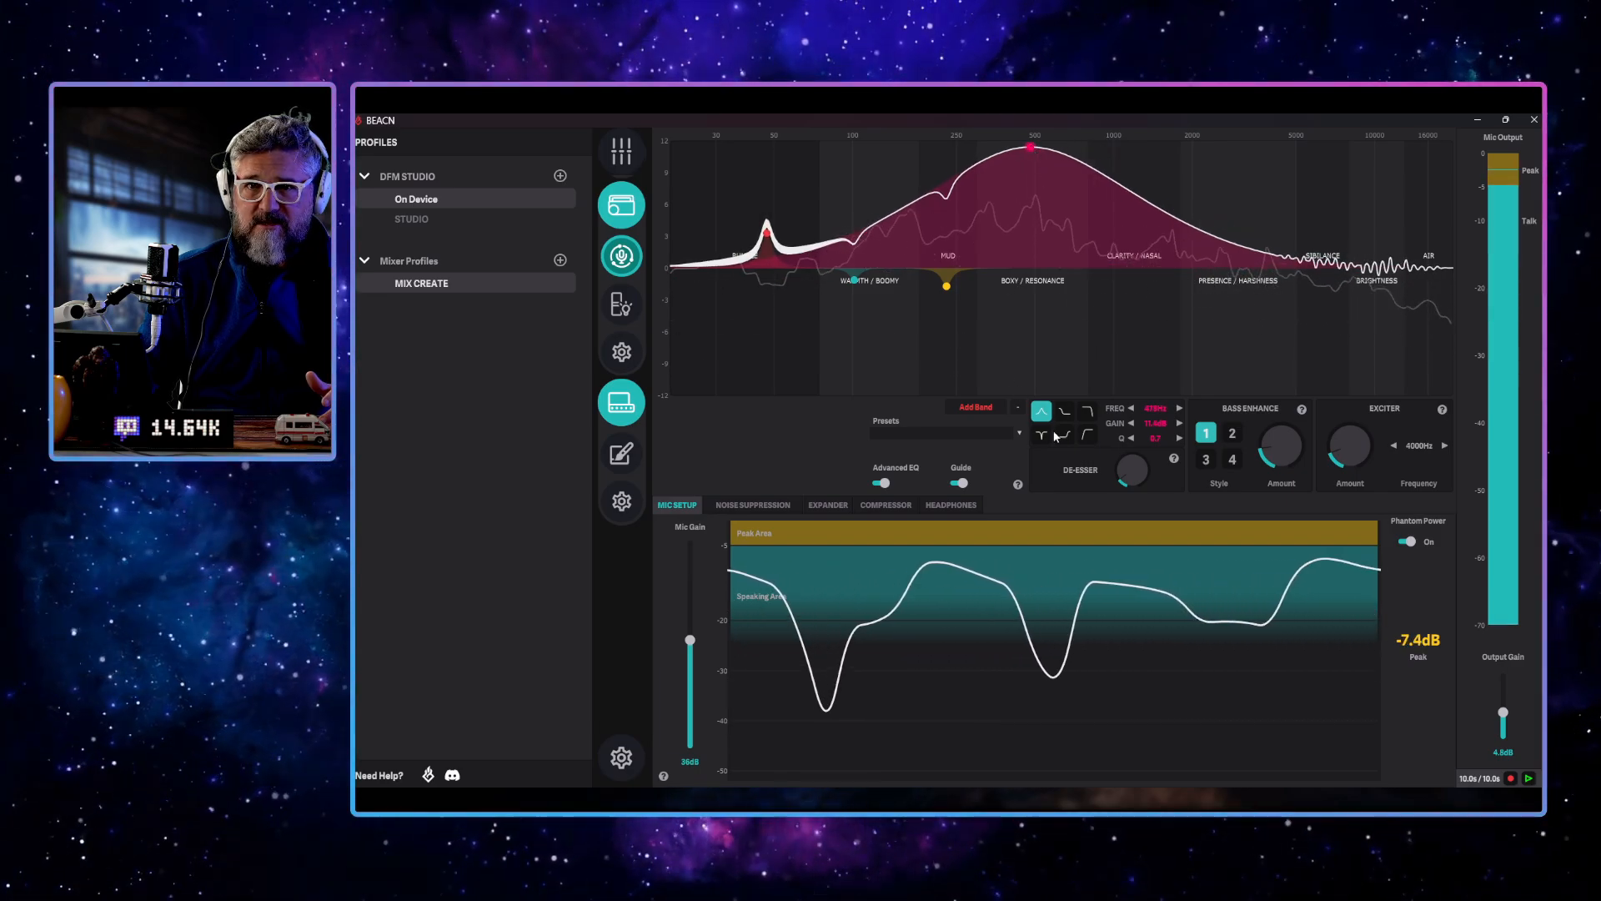
pyautogui.scroll(10, 1155, 439)
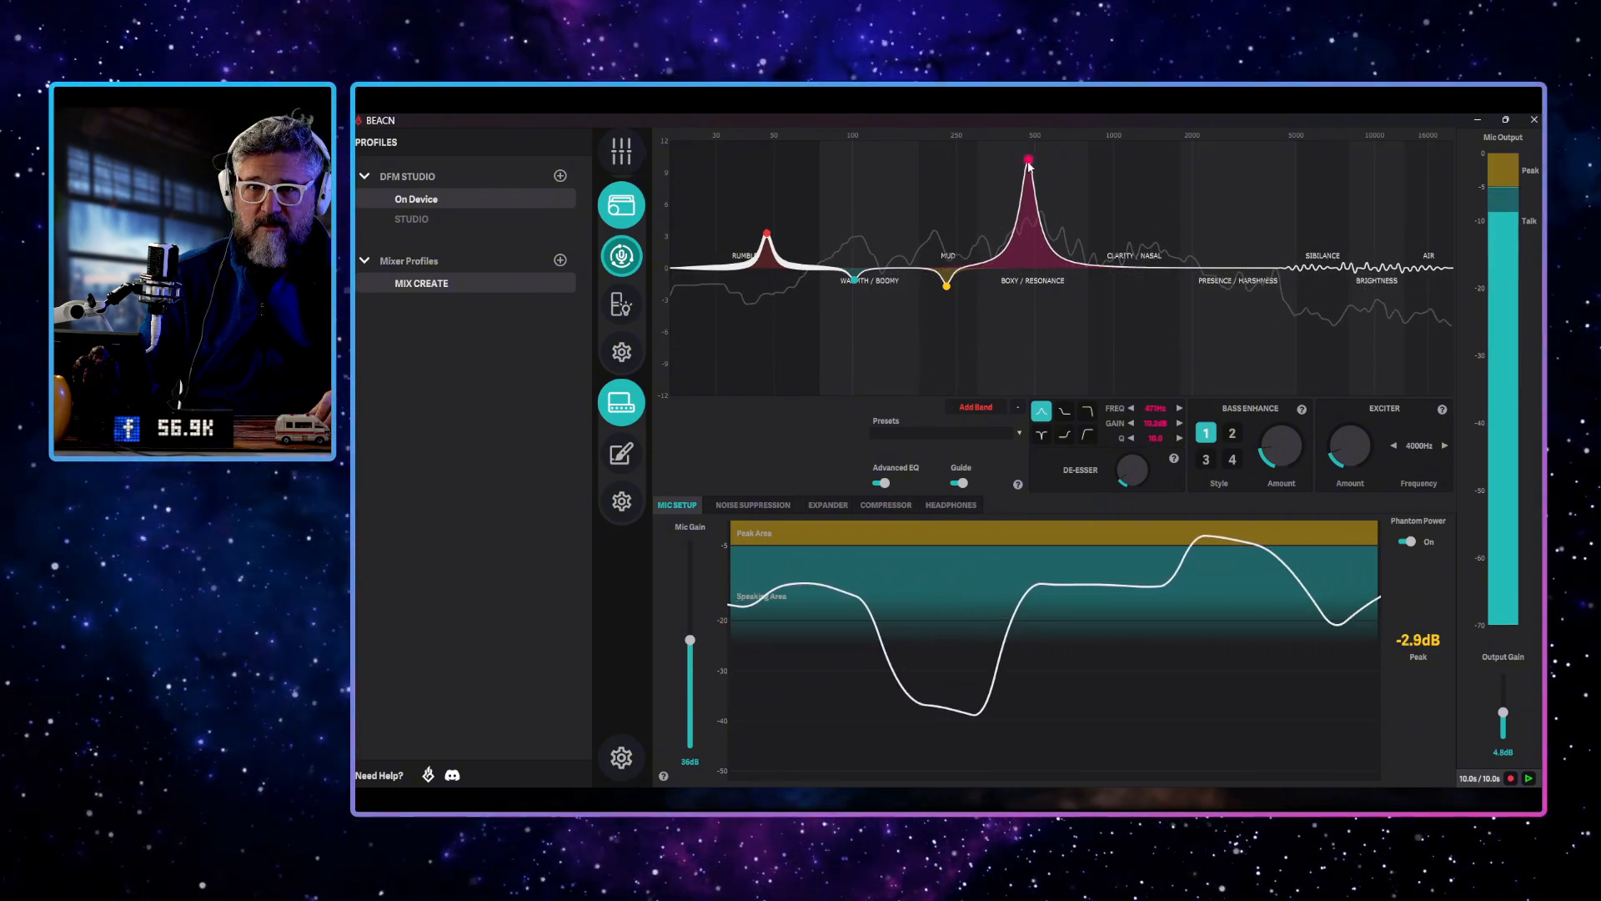
pyautogui.moveTo(1029, 166); pyautogui.dragTo(1030, 197)
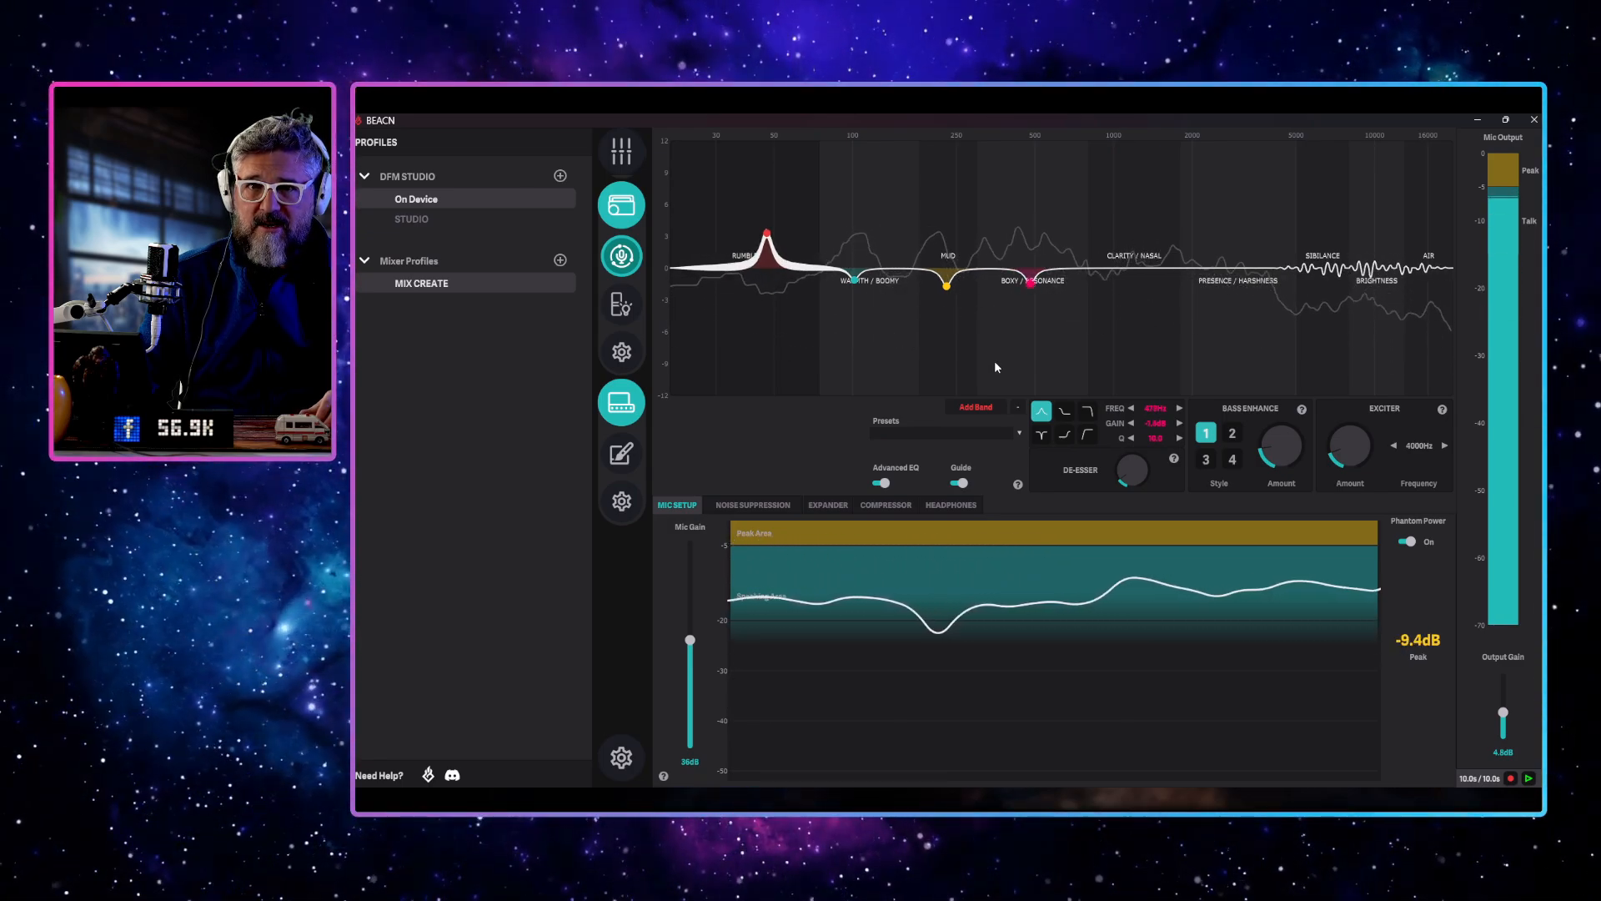
# Add a fifth EQ band in the clarity/nasal range with a Q of 10, sweep it boosted, and settle it near 1 kHz with a slight cut
pyautogui.click(975, 407)
pyautogui.moveTo(1115, 261); pyautogui.dragTo(1136, 149)
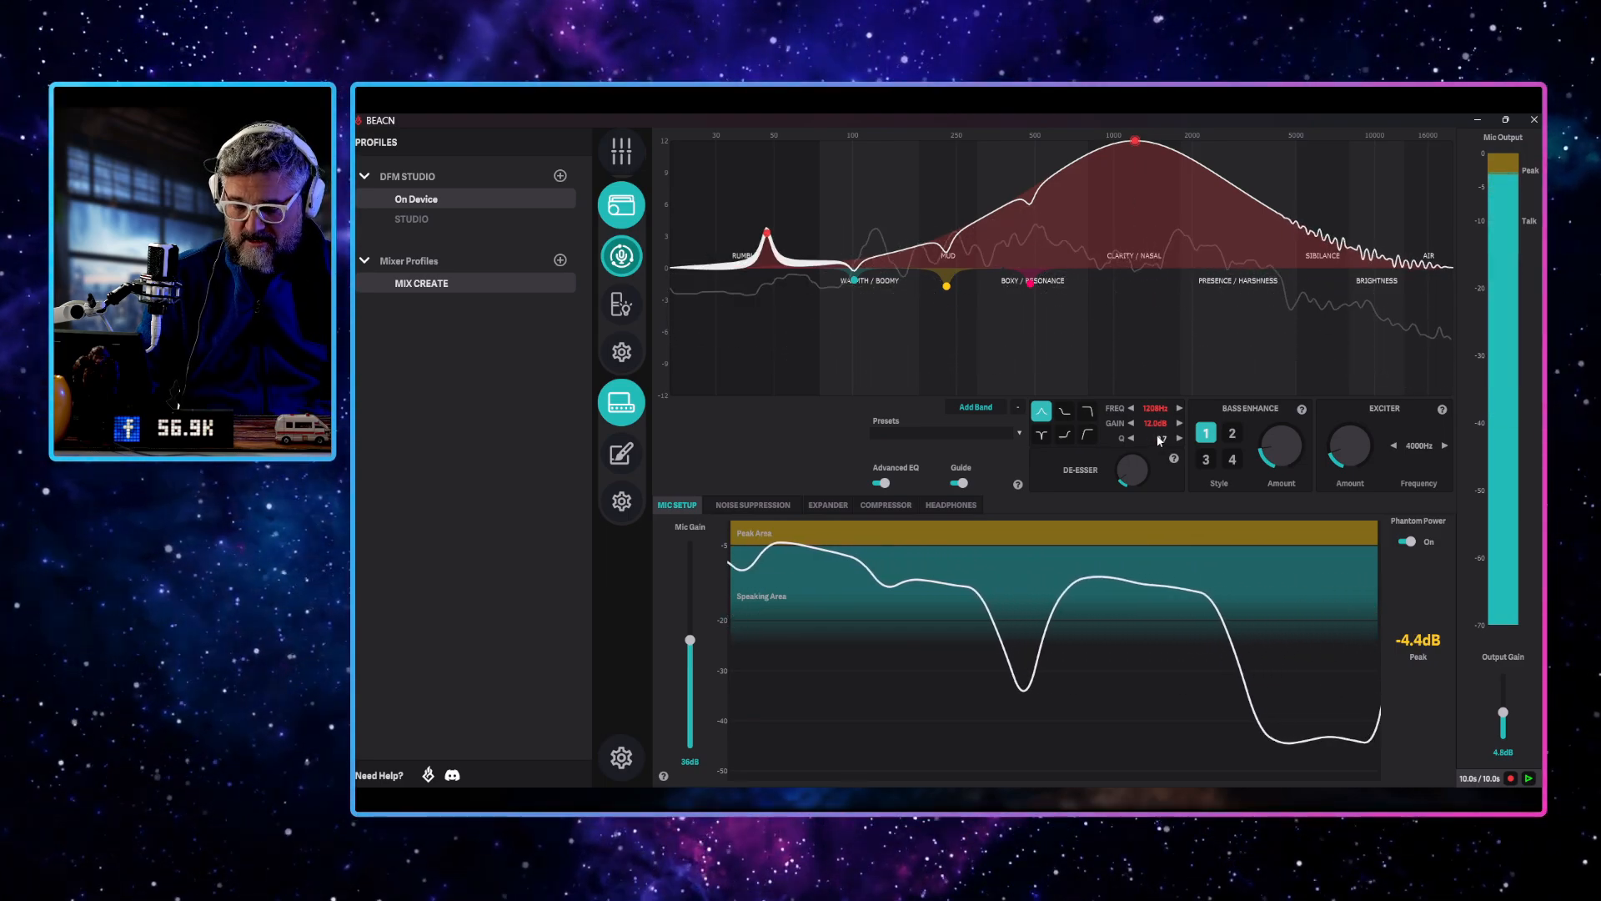
pyautogui.write('10')
pyautogui.press('Return')
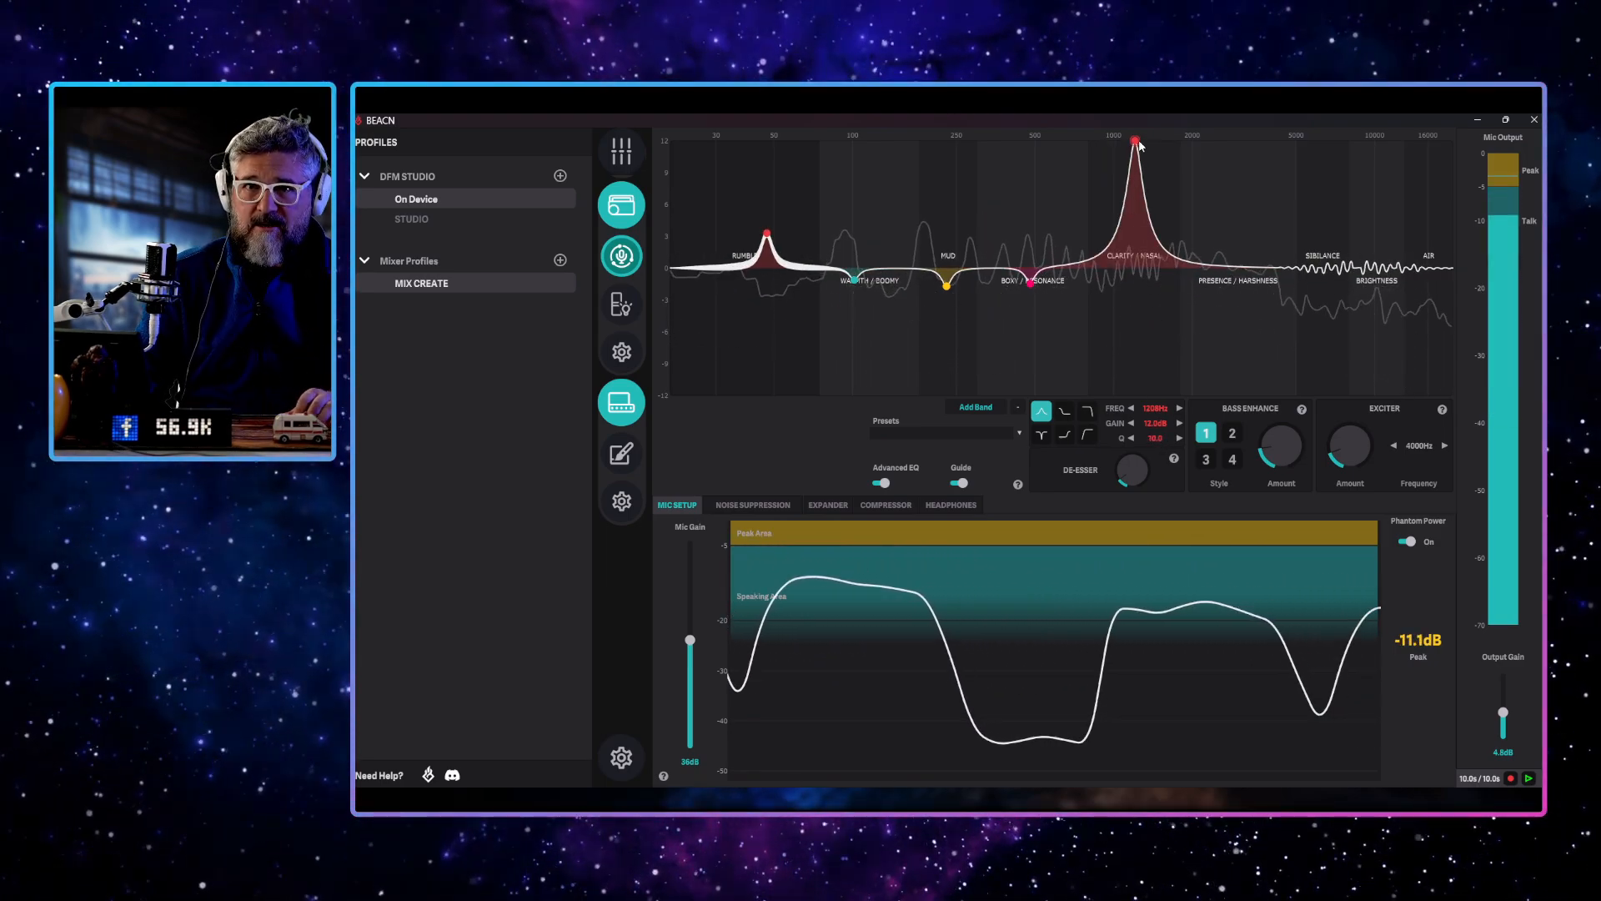
pyautogui.moveTo(1139, 145); pyautogui.dragTo(1112, 143)
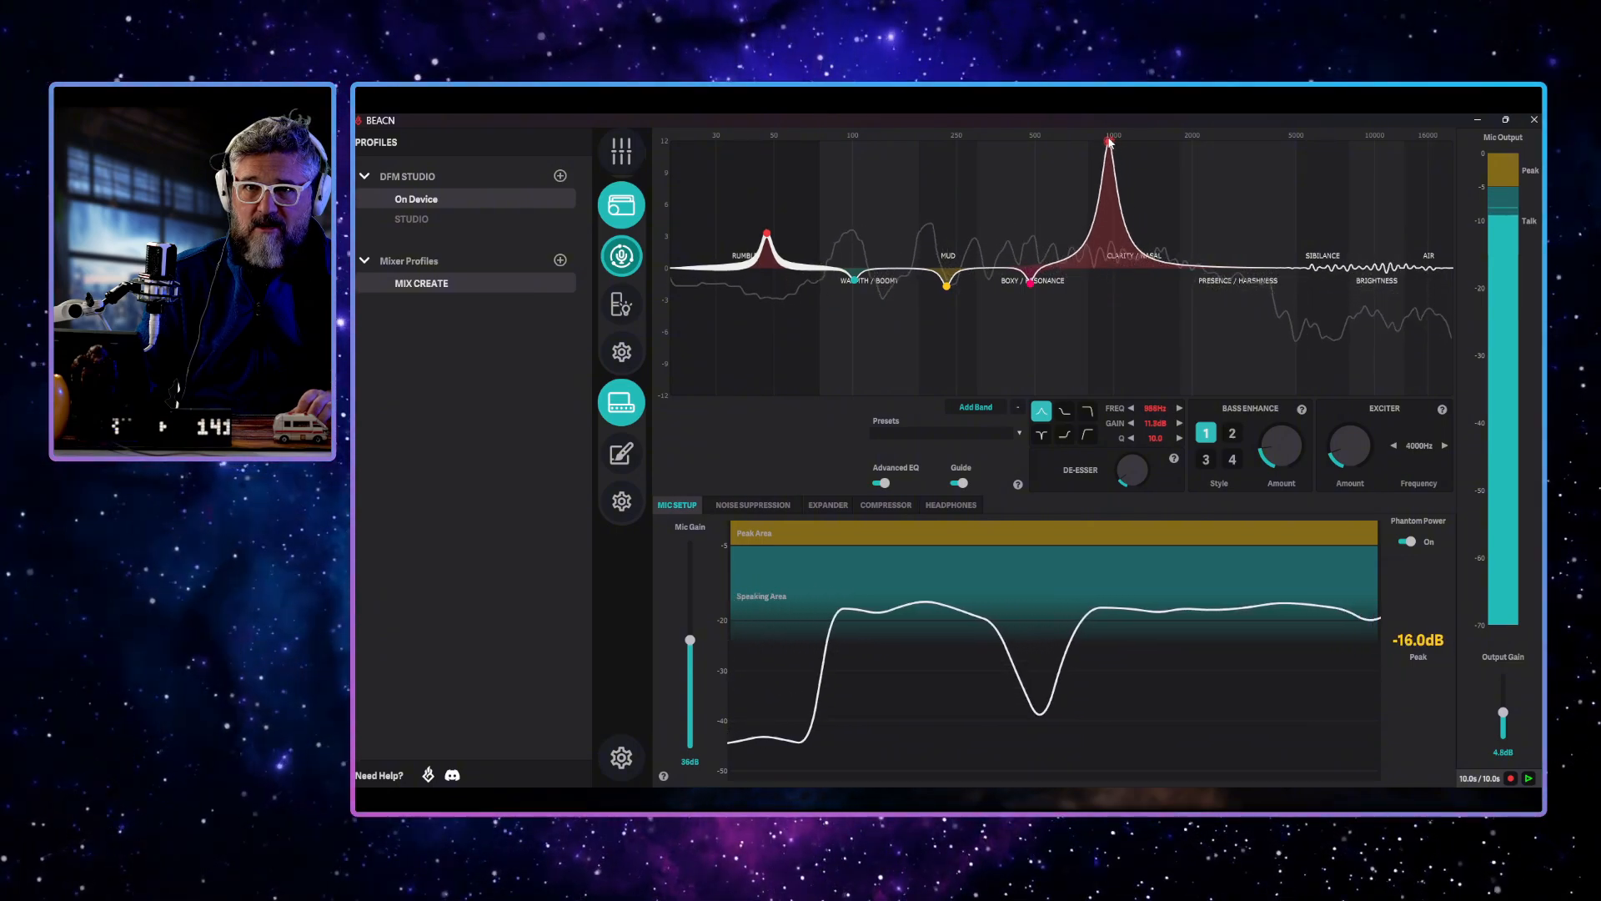
pyautogui.moveTo(1111, 143)
pyautogui.mouseDown()
pyautogui.moveTo(1162, 142)
pyautogui.moveTo(1116, 144)
pyautogui.mouseUp()
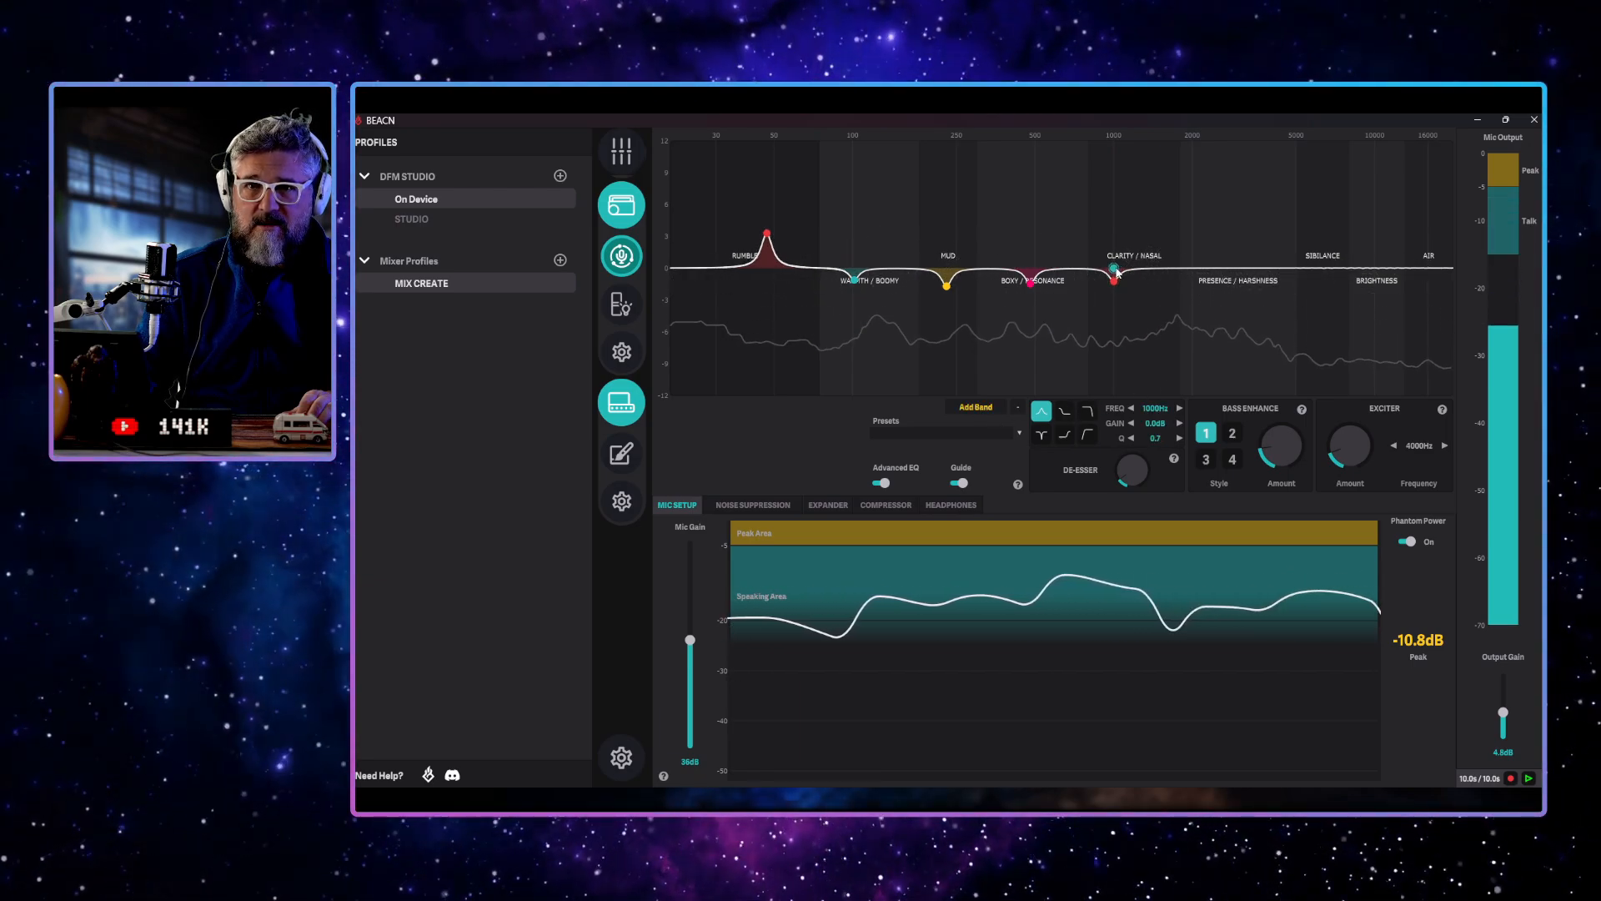
# Boost the new sixth EQ band in the presence range, set its Q to 10, and settle it at 2443 Hz and -2.1 dB
pyautogui.moveTo(1115, 269); pyautogui.dragTo(1234, 142)
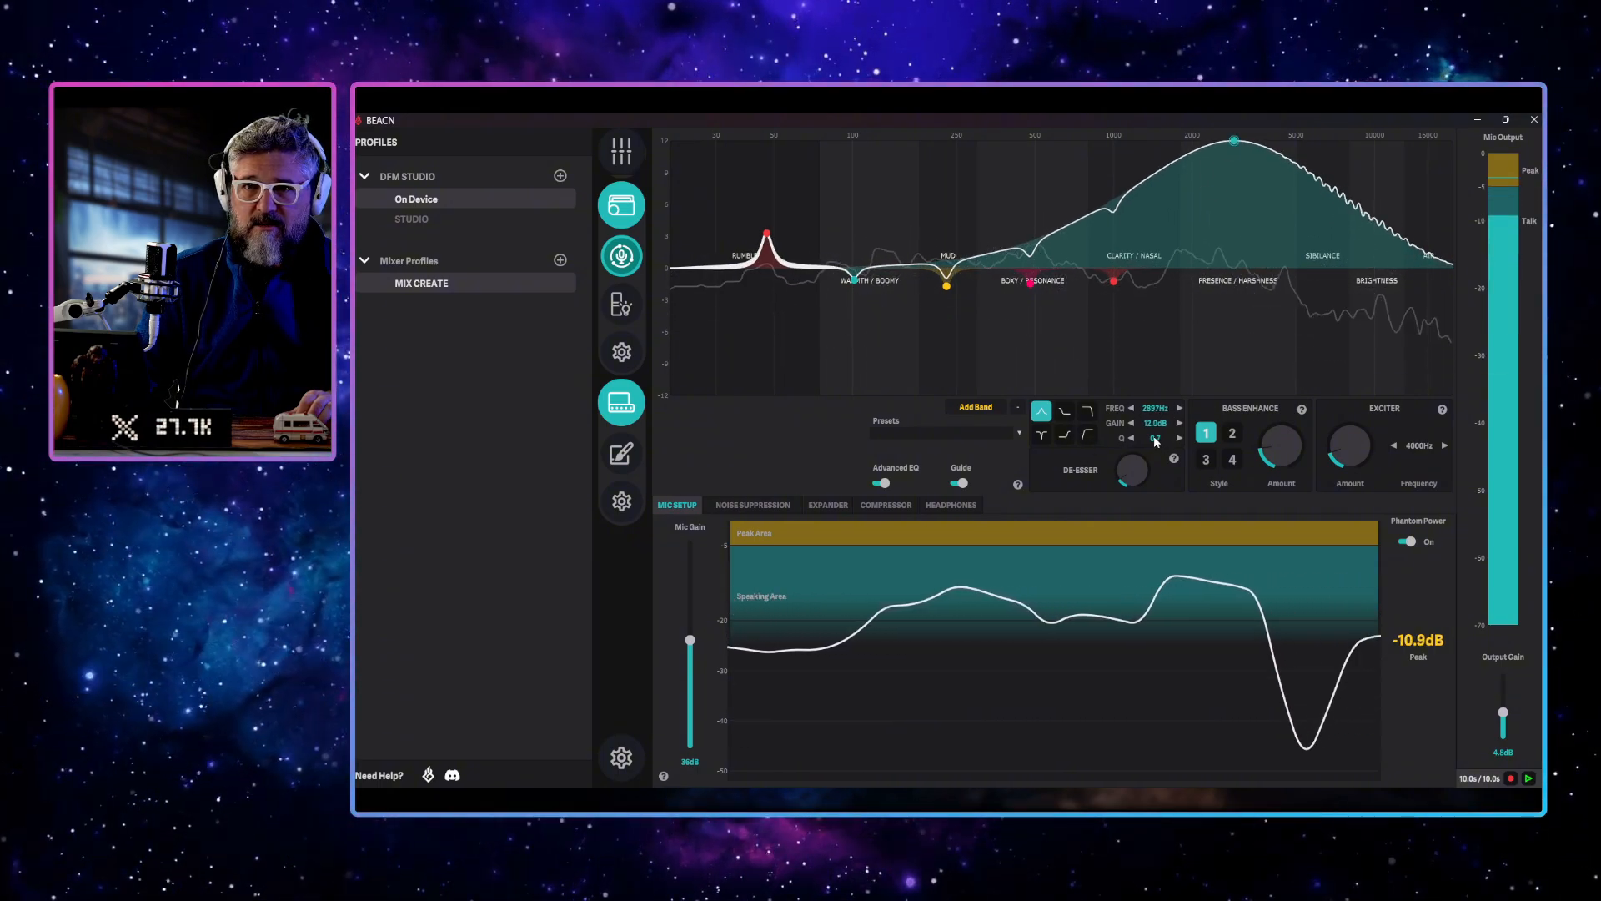
pyautogui.write('10')
pyautogui.press('Return')
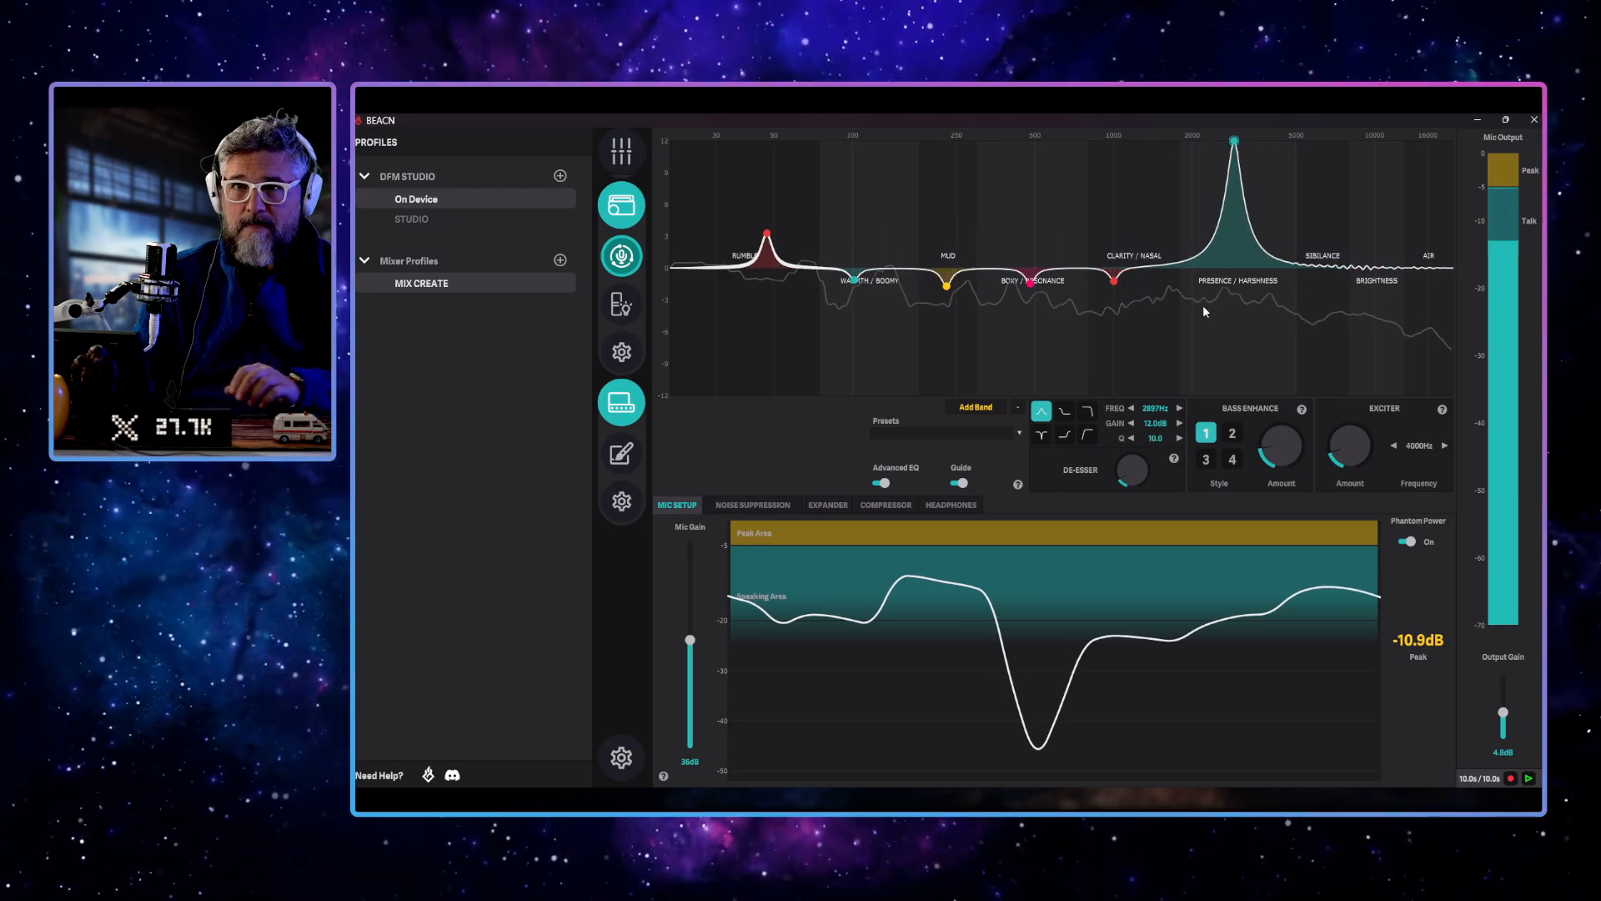
pyautogui.moveTo(1235, 142); pyautogui.dragTo(1215, 293)
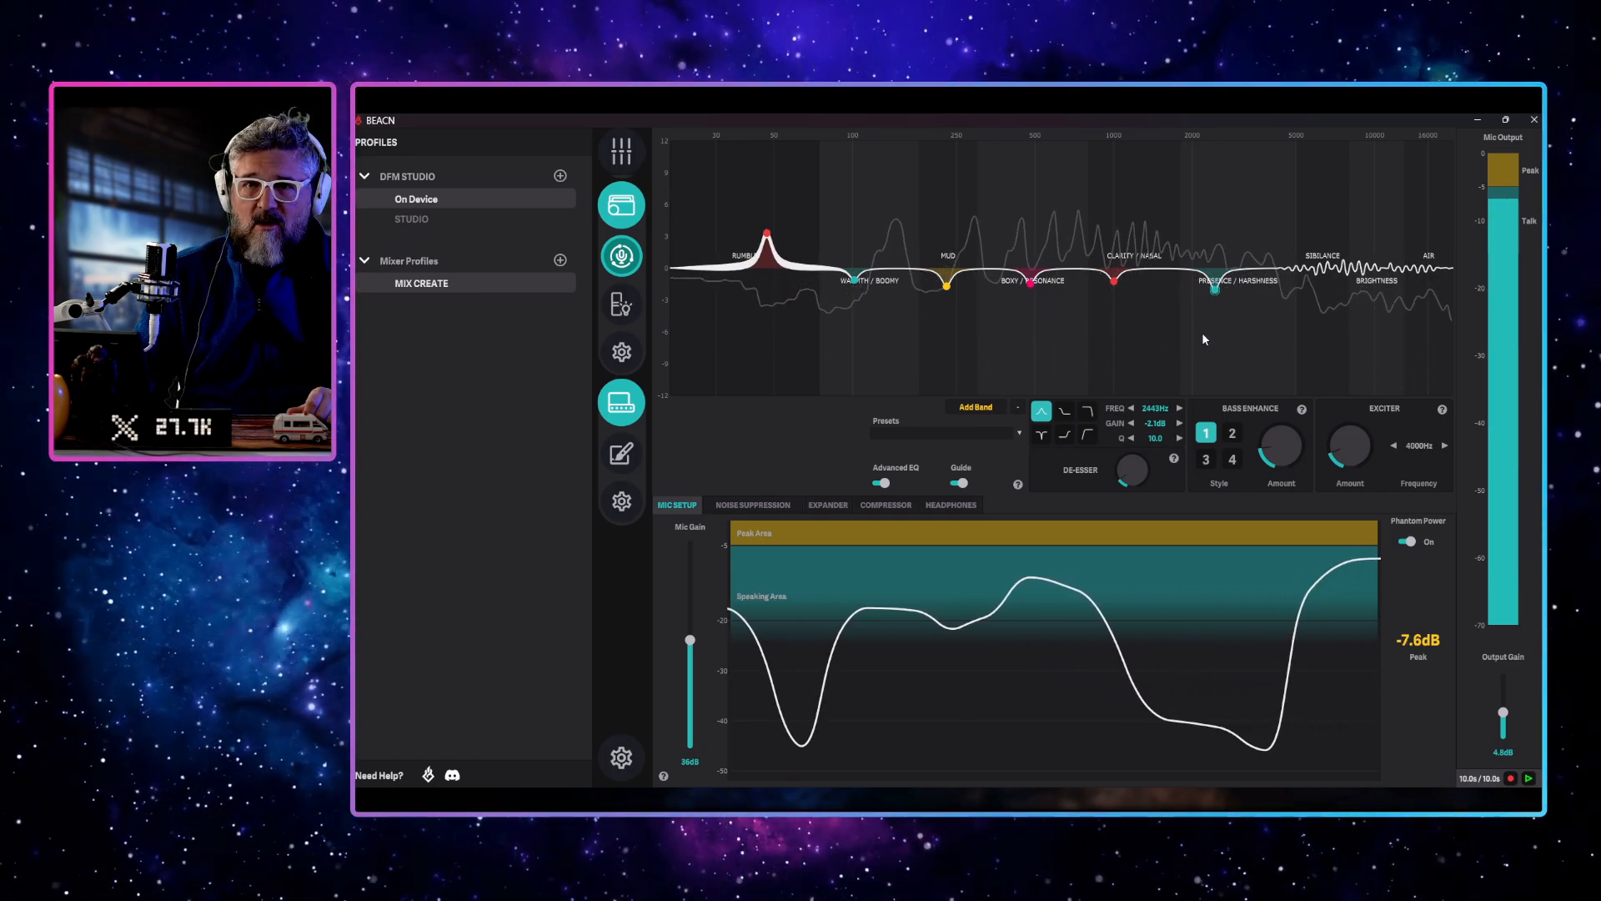
# Add a seventh EQ band in the sibilance range with a Q of 10, and settle it near 6.7 kHz at about 5.5 dB
pyautogui.click(977, 407)
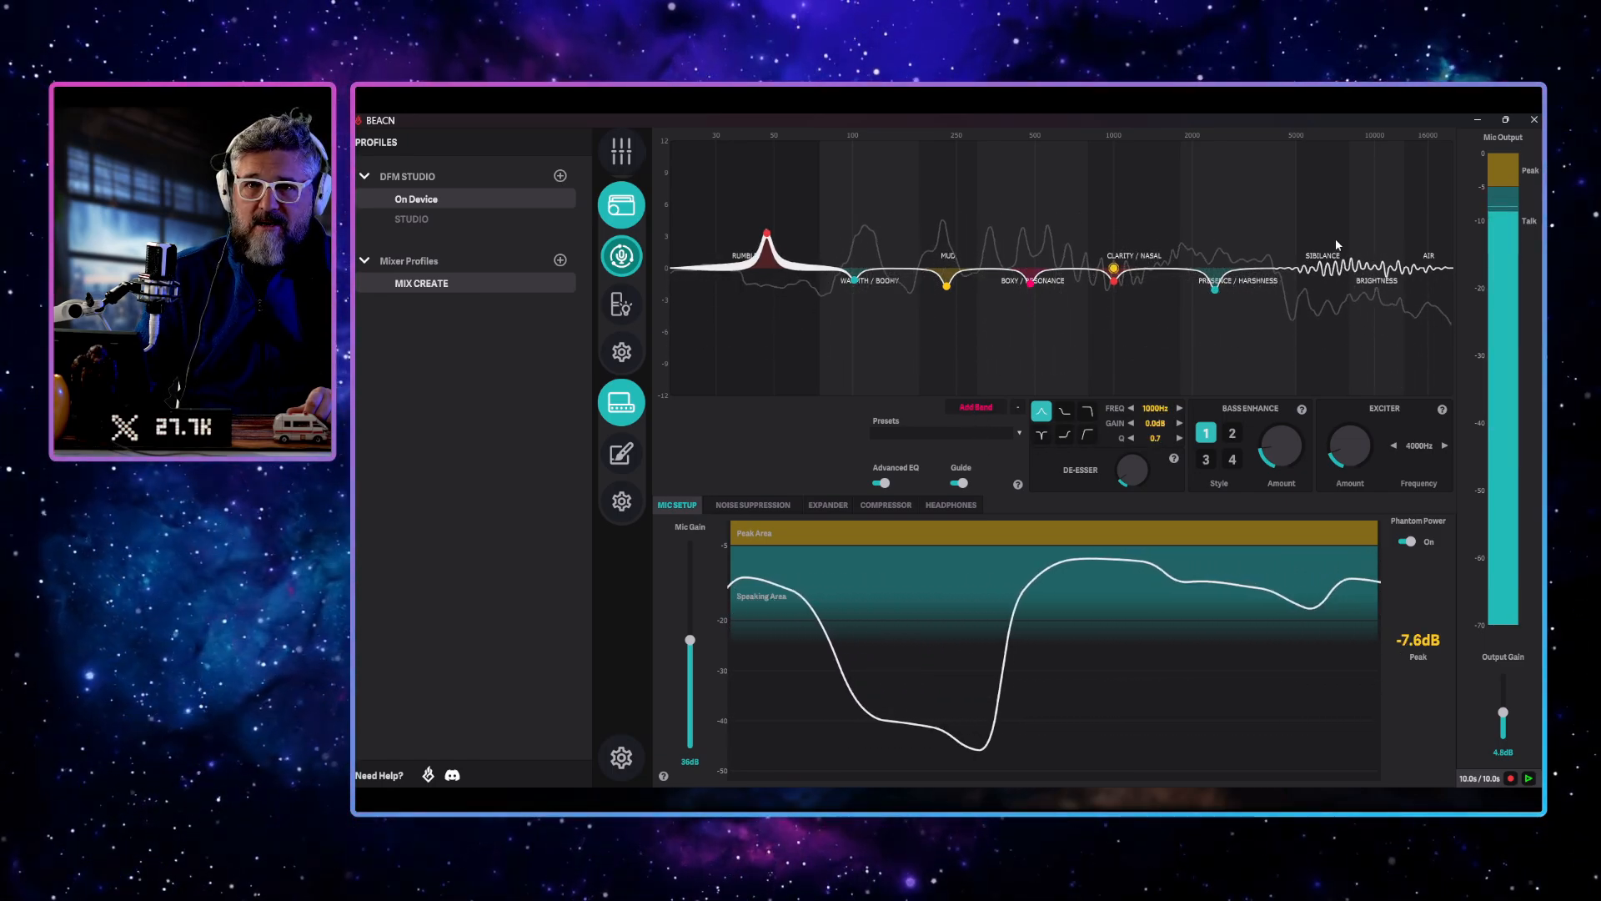
pyautogui.moveTo(1114, 267); pyautogui.dragTo(1323, 143)
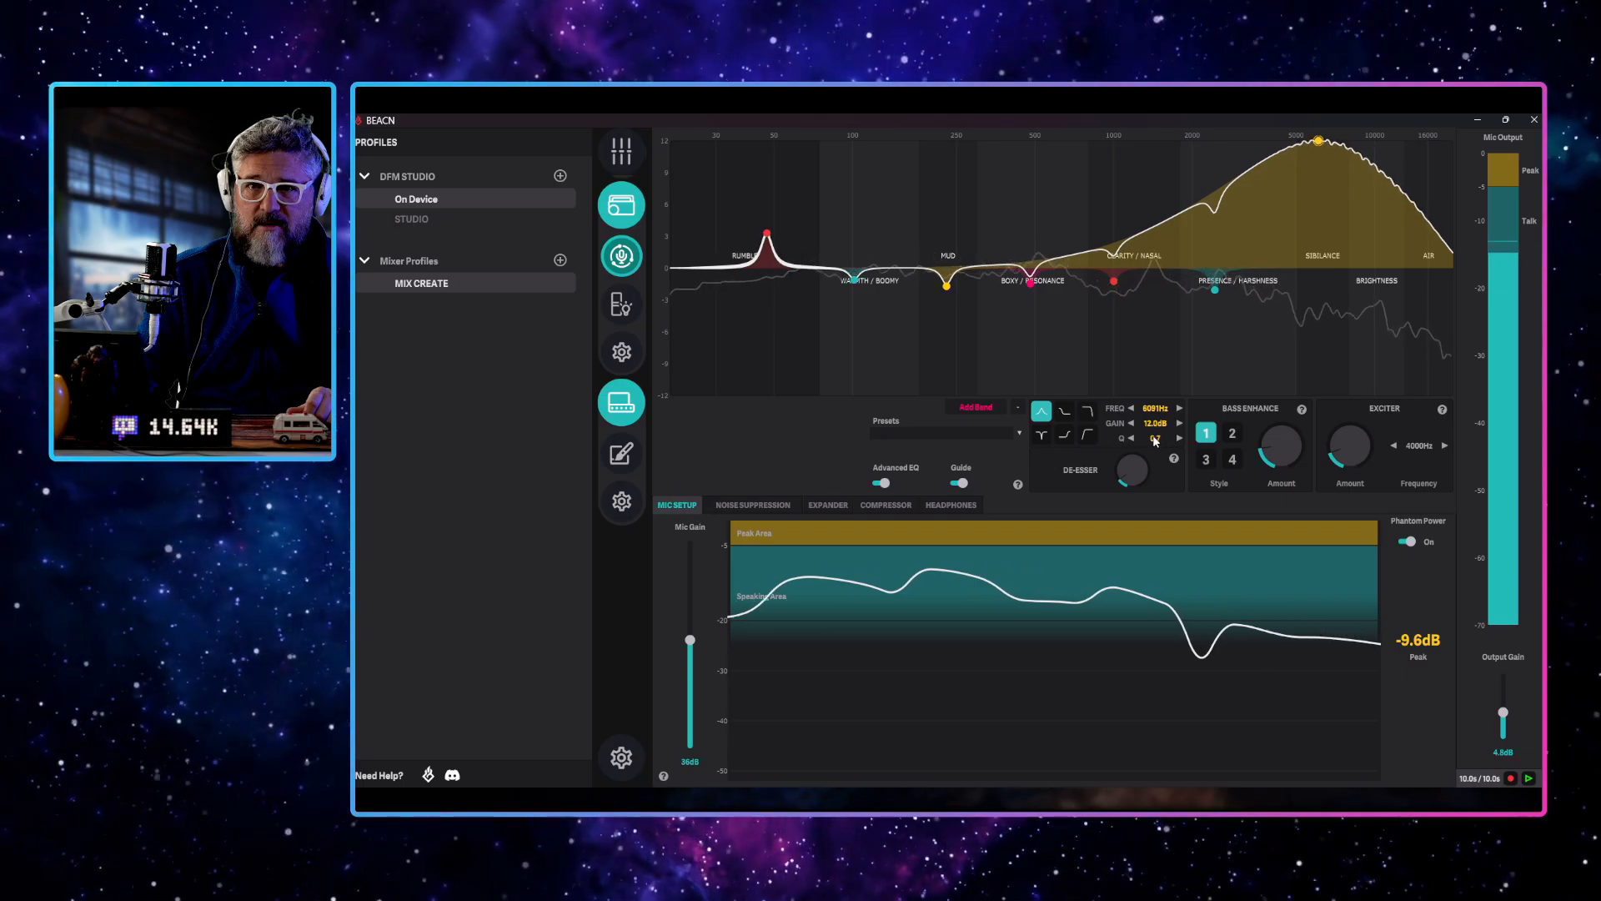
pyautogui.moveTo(1155, 440); pyautogui.dragTo(1144, 461)
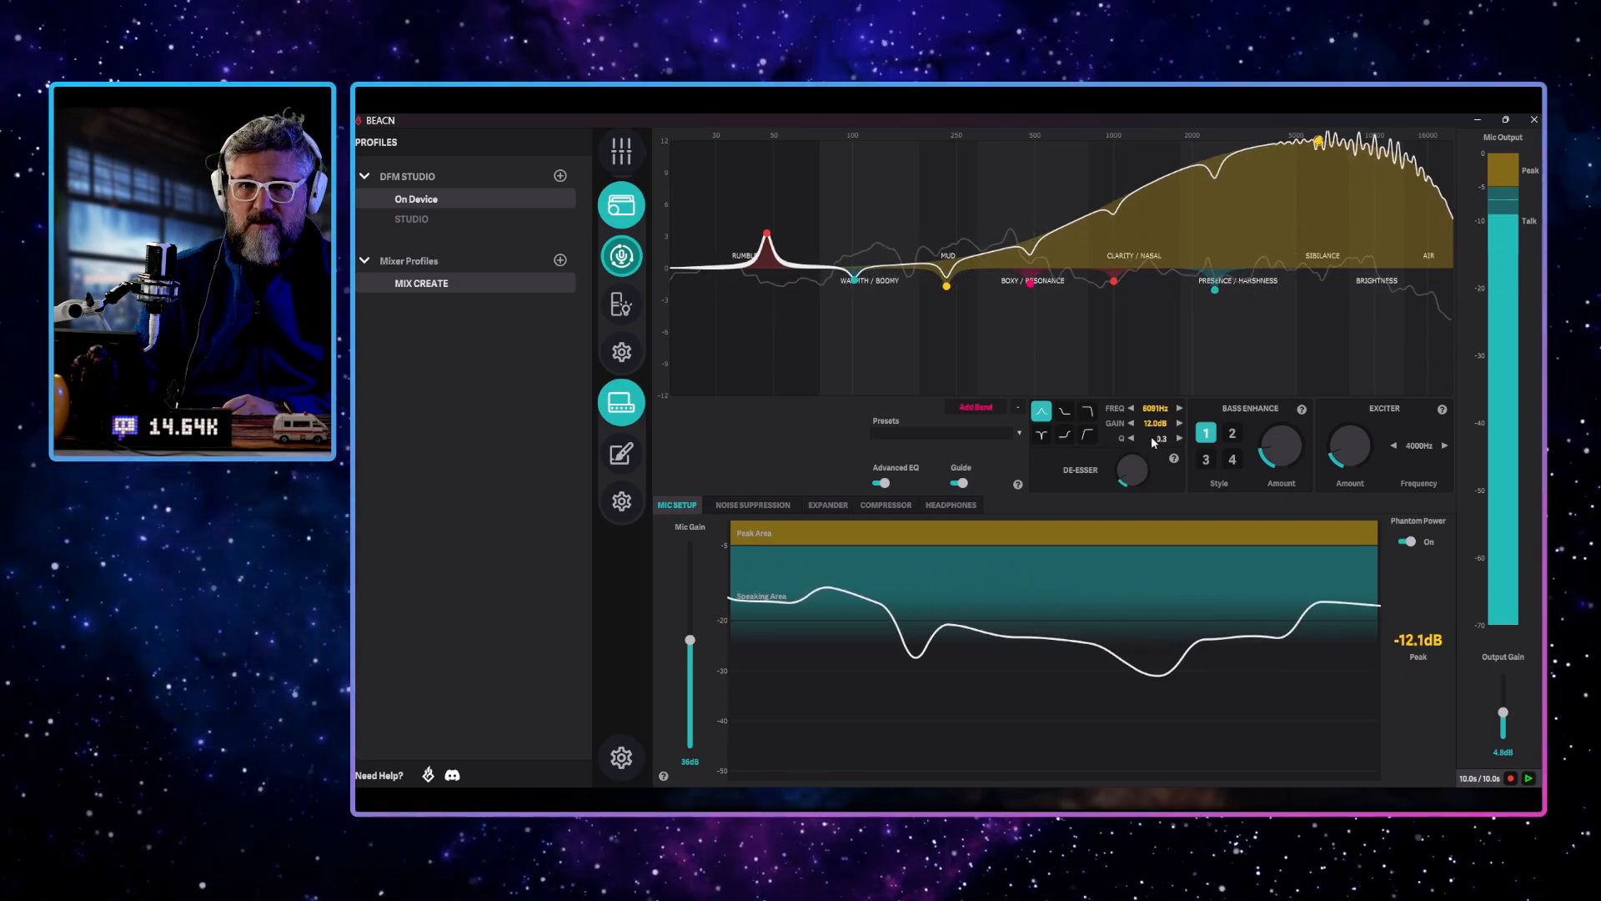
pyautogui.write('10')
pyautogui.press('Return')
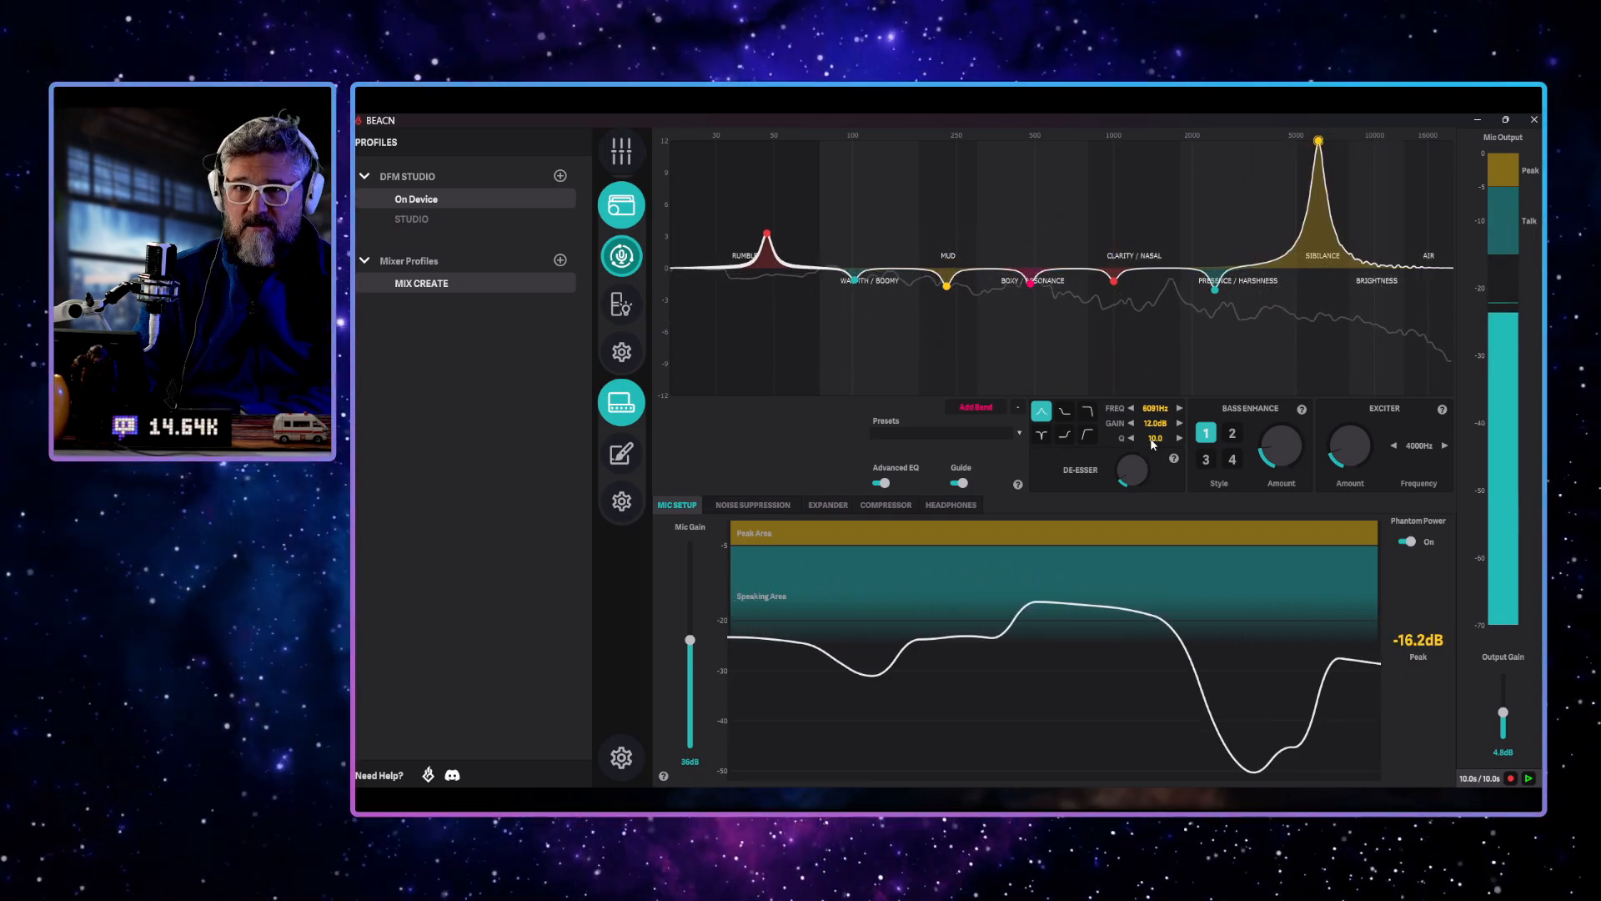
pyautogui.moveTo(1317, 140); pyautogui.dragTo(1329, 218)
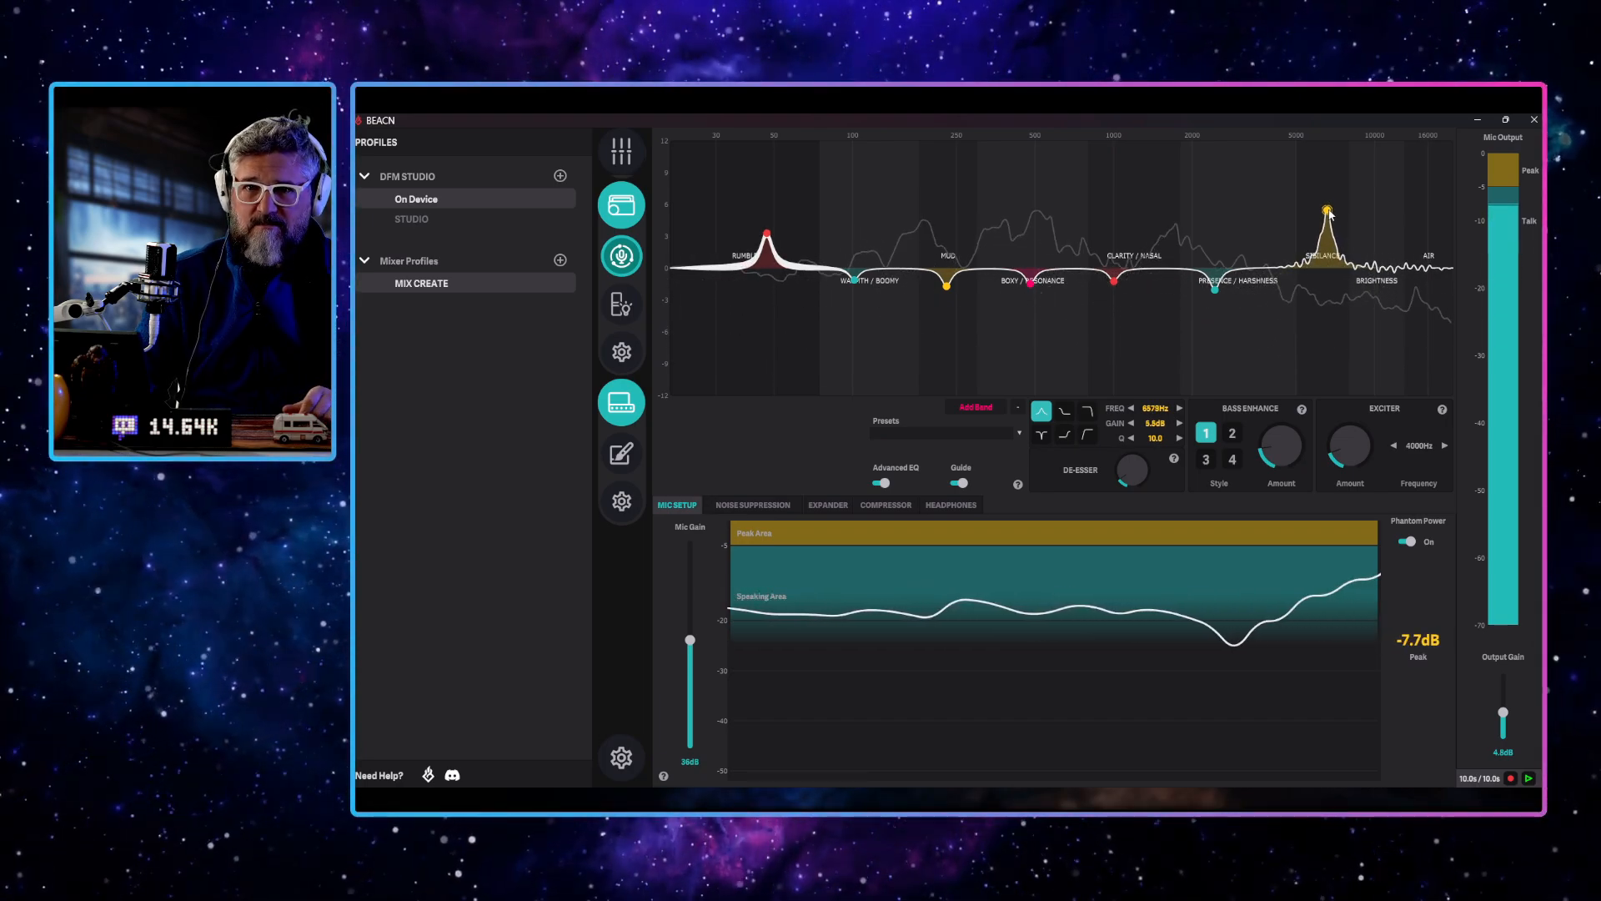
# Add an eighth EQ band in the brightness range with a Q of 0.1, and settle it near 9.5 kHz at about 2.5 dB
pyautogui.click(970, 409)
pyautogui.moveTo(1114, 267); pyautogui.dragTo(1381, 217)
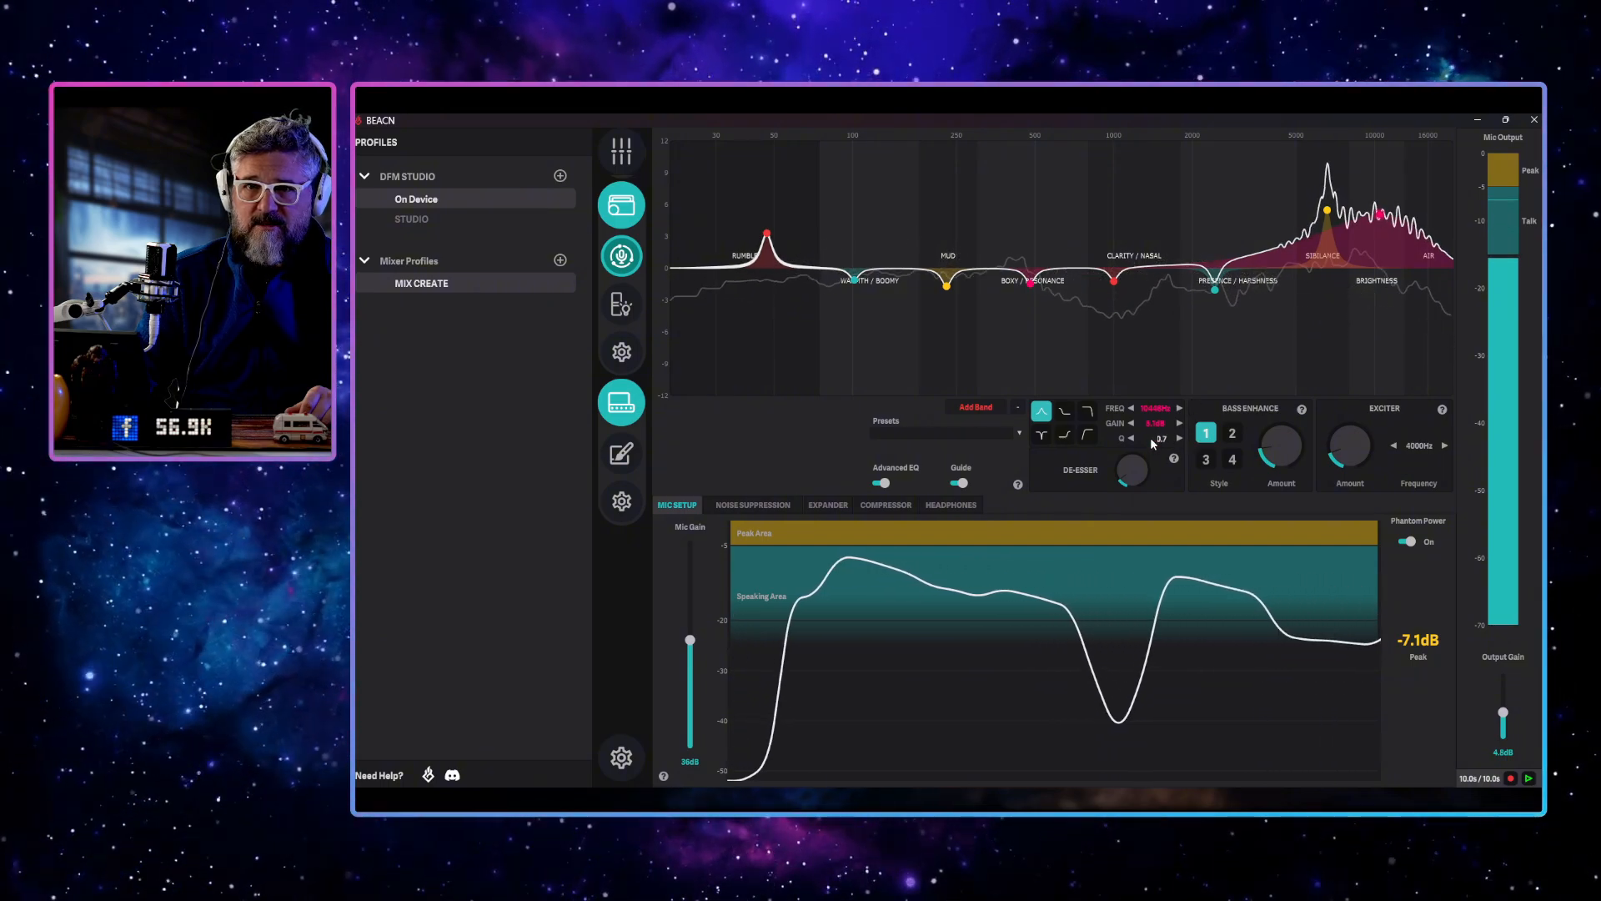
pyautogui.write('0.1')
pyautogui.press('Return')
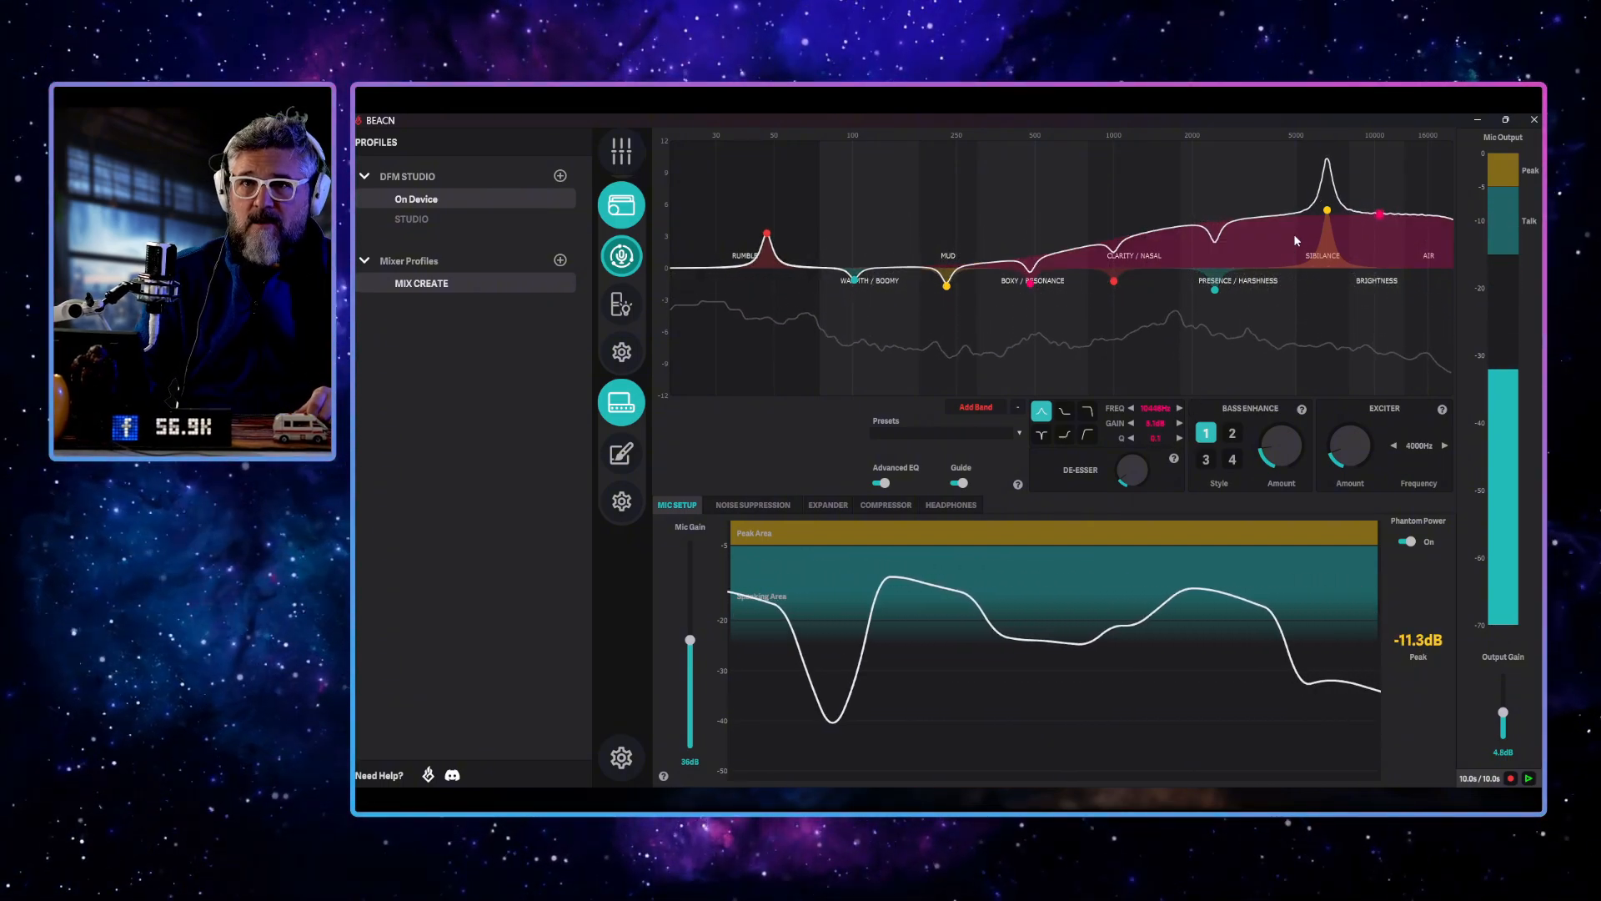
pyautogui.moveTo(1381, 215)
pyautogui.mouseDown()
pyautogui.moveTo(1390, 255)
pyautogui.moveTo(1350, 161)
pyautogui.moveTo(1369, 168)
pyautogui.moveTo(1370, 241)
pyautogui.mouseUp()
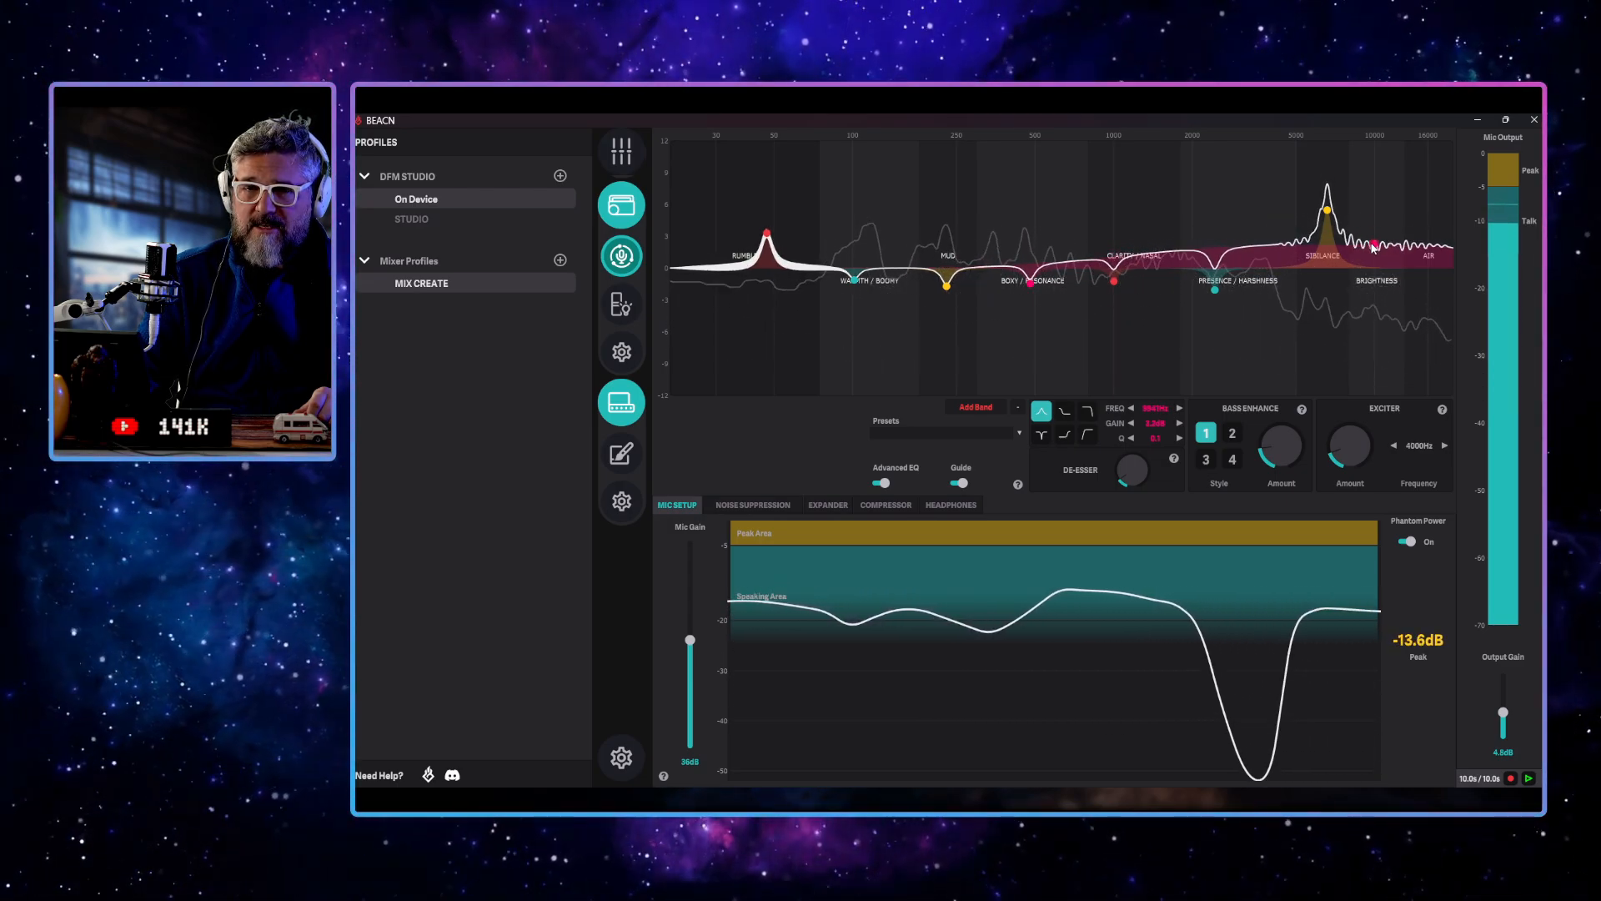
pyautogui.moveTo(1370, 247); pyautogui.dragTo(1366, 243)
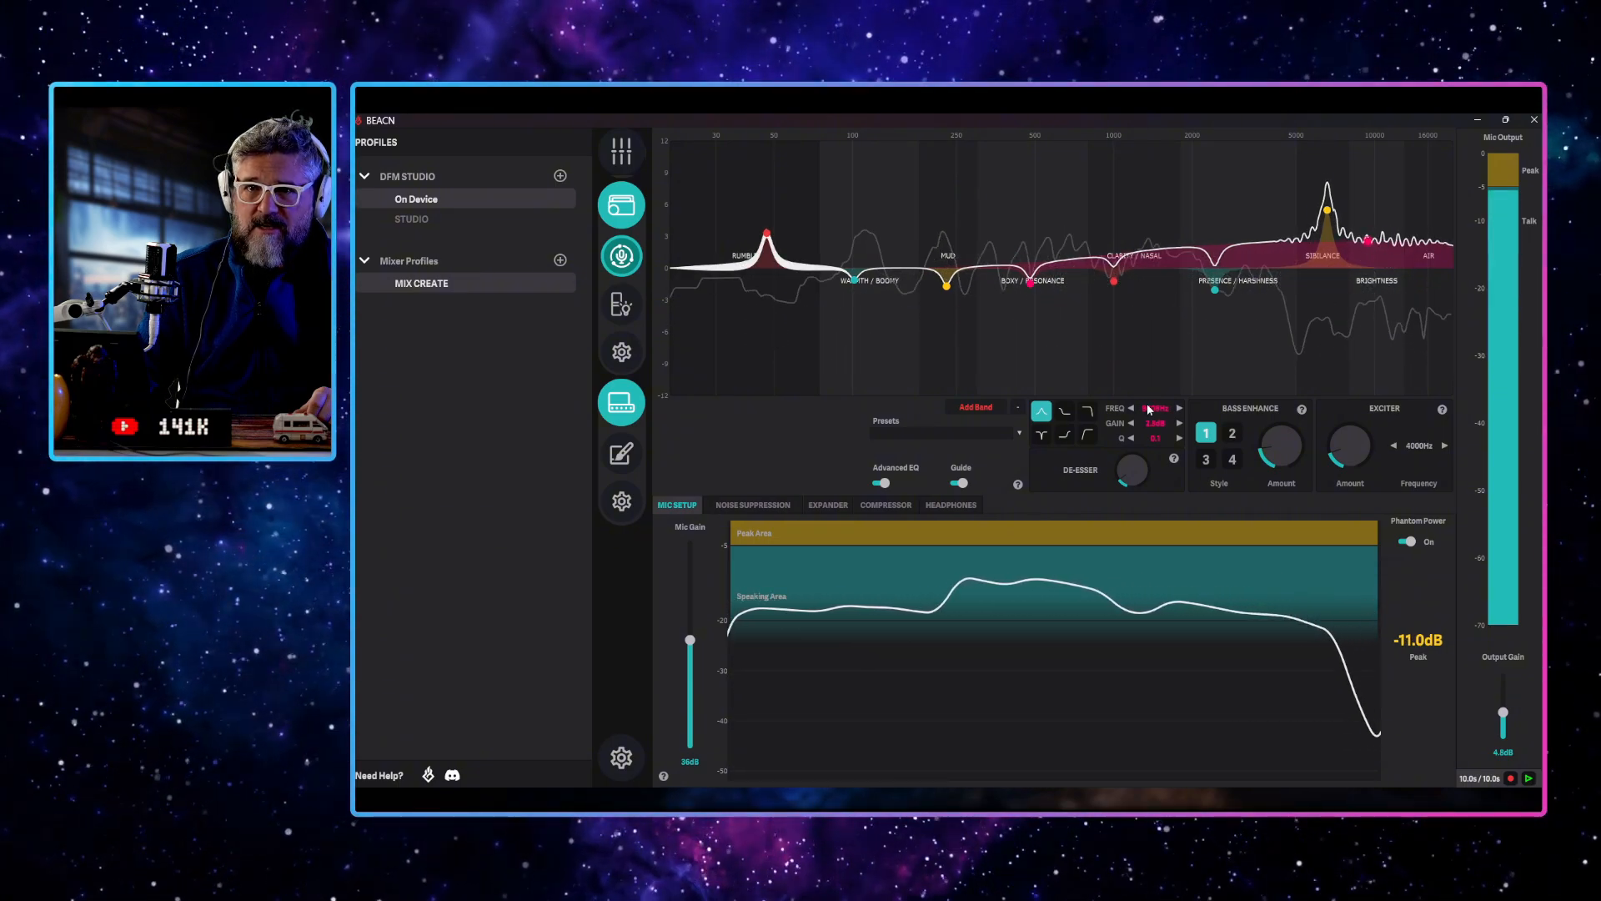
# Add a ninth EQ band in the air range with a Q of 10, and settle it near 16 kHz at about 1.8 dB
pyautogui.click(976, 408)
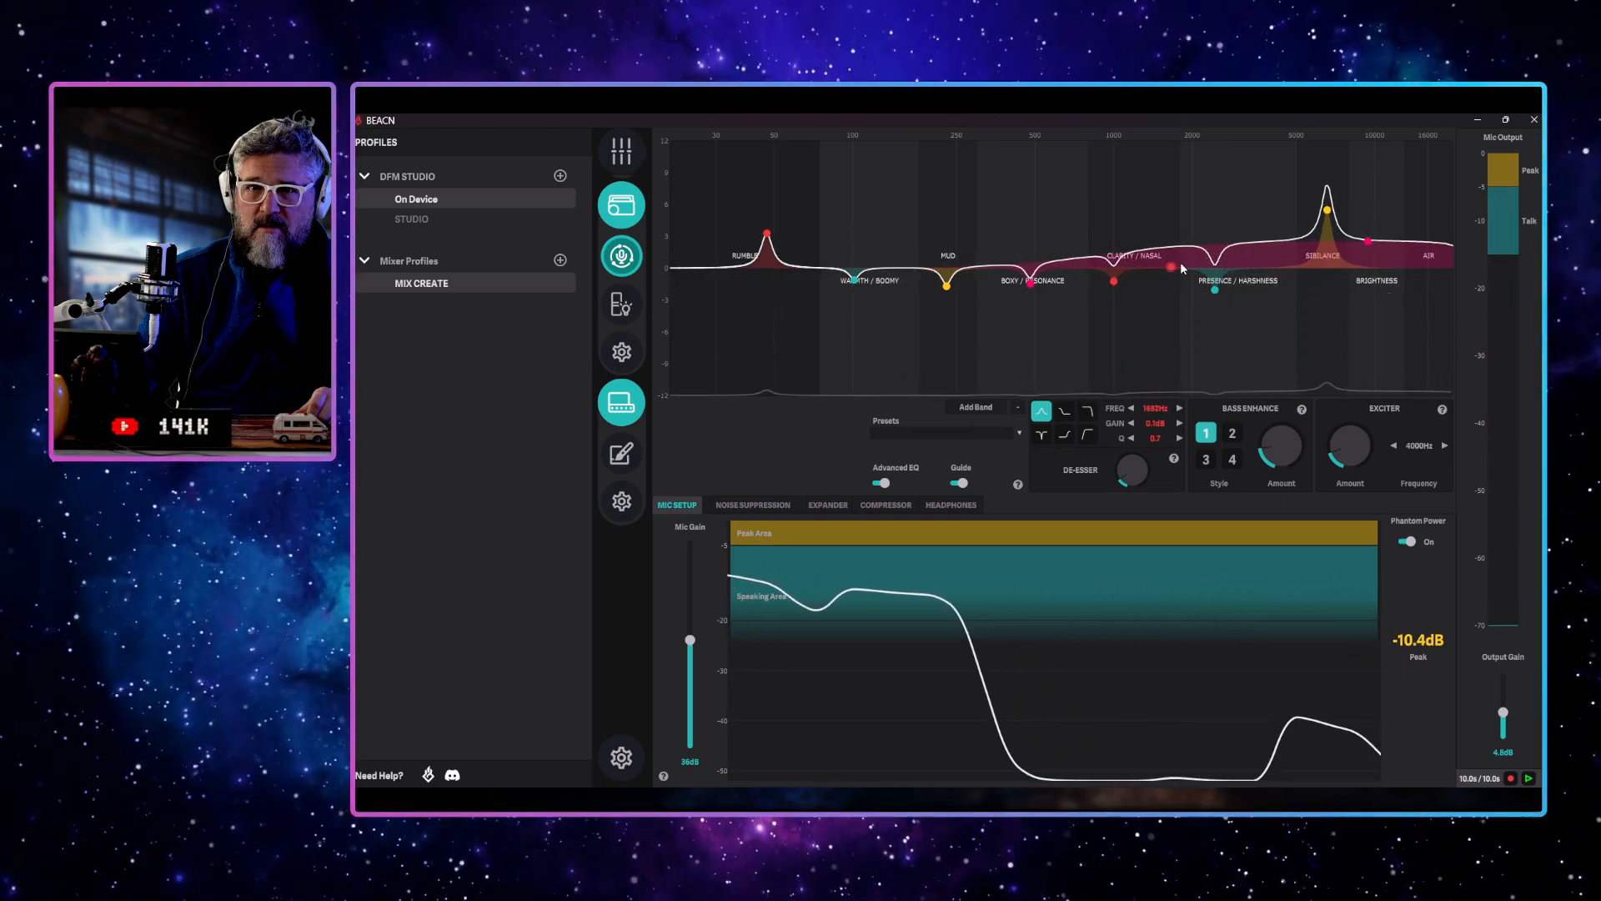
pyautogui.moveTo(1316, 263); pyautogui.dragTo(1434, 234)
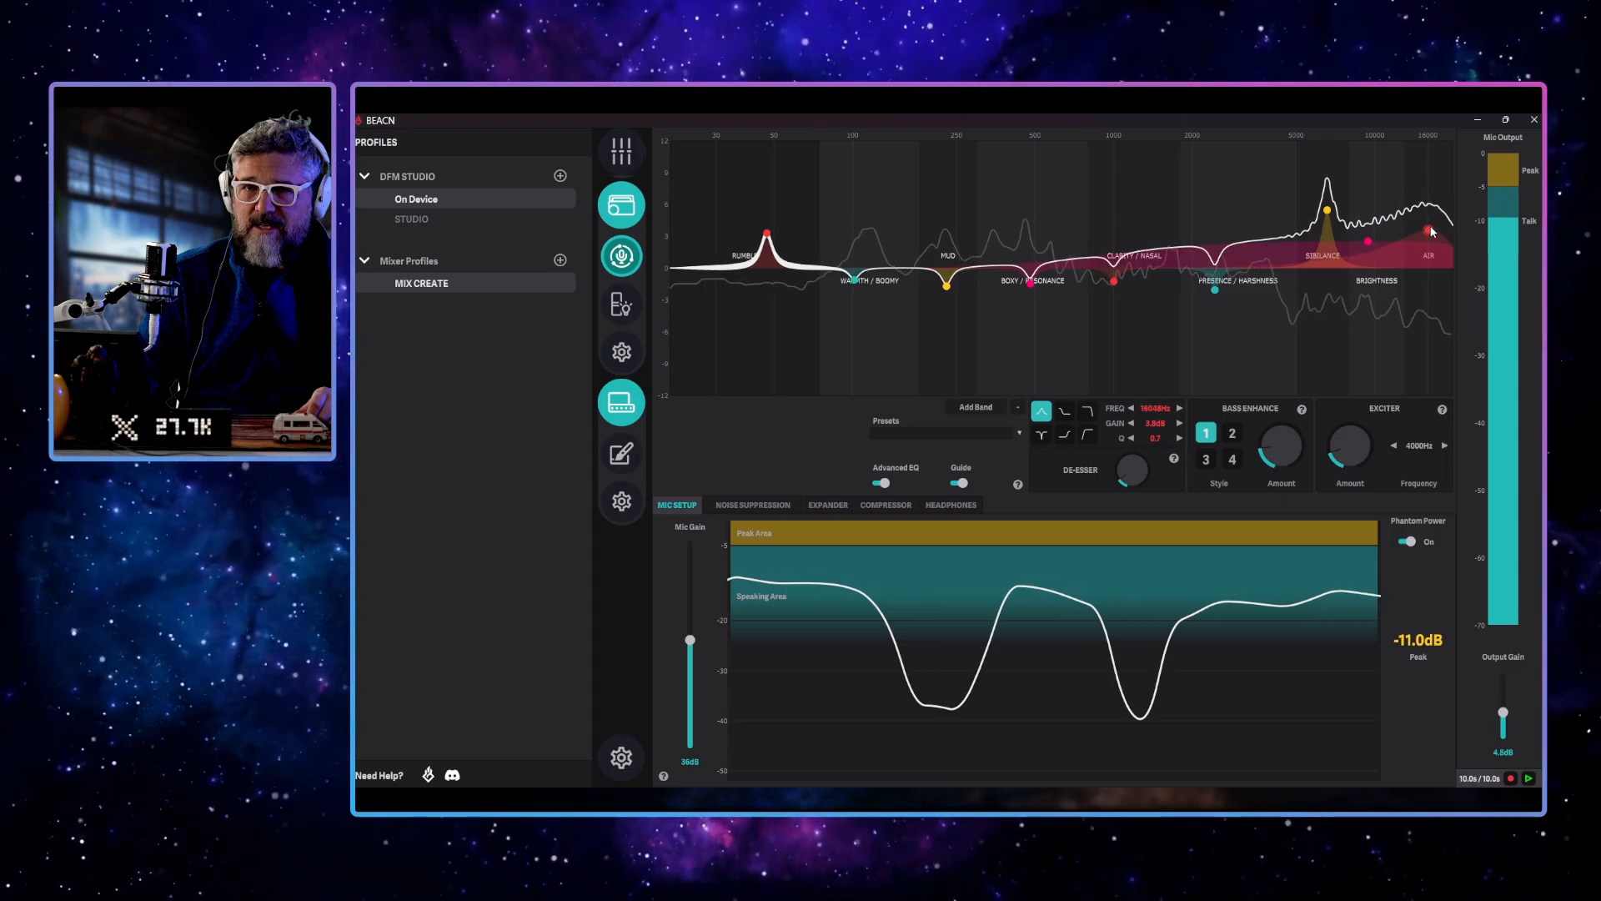
pyautogui.moveTo(1435, 233); pyautogui.dragTo(1435, 252)
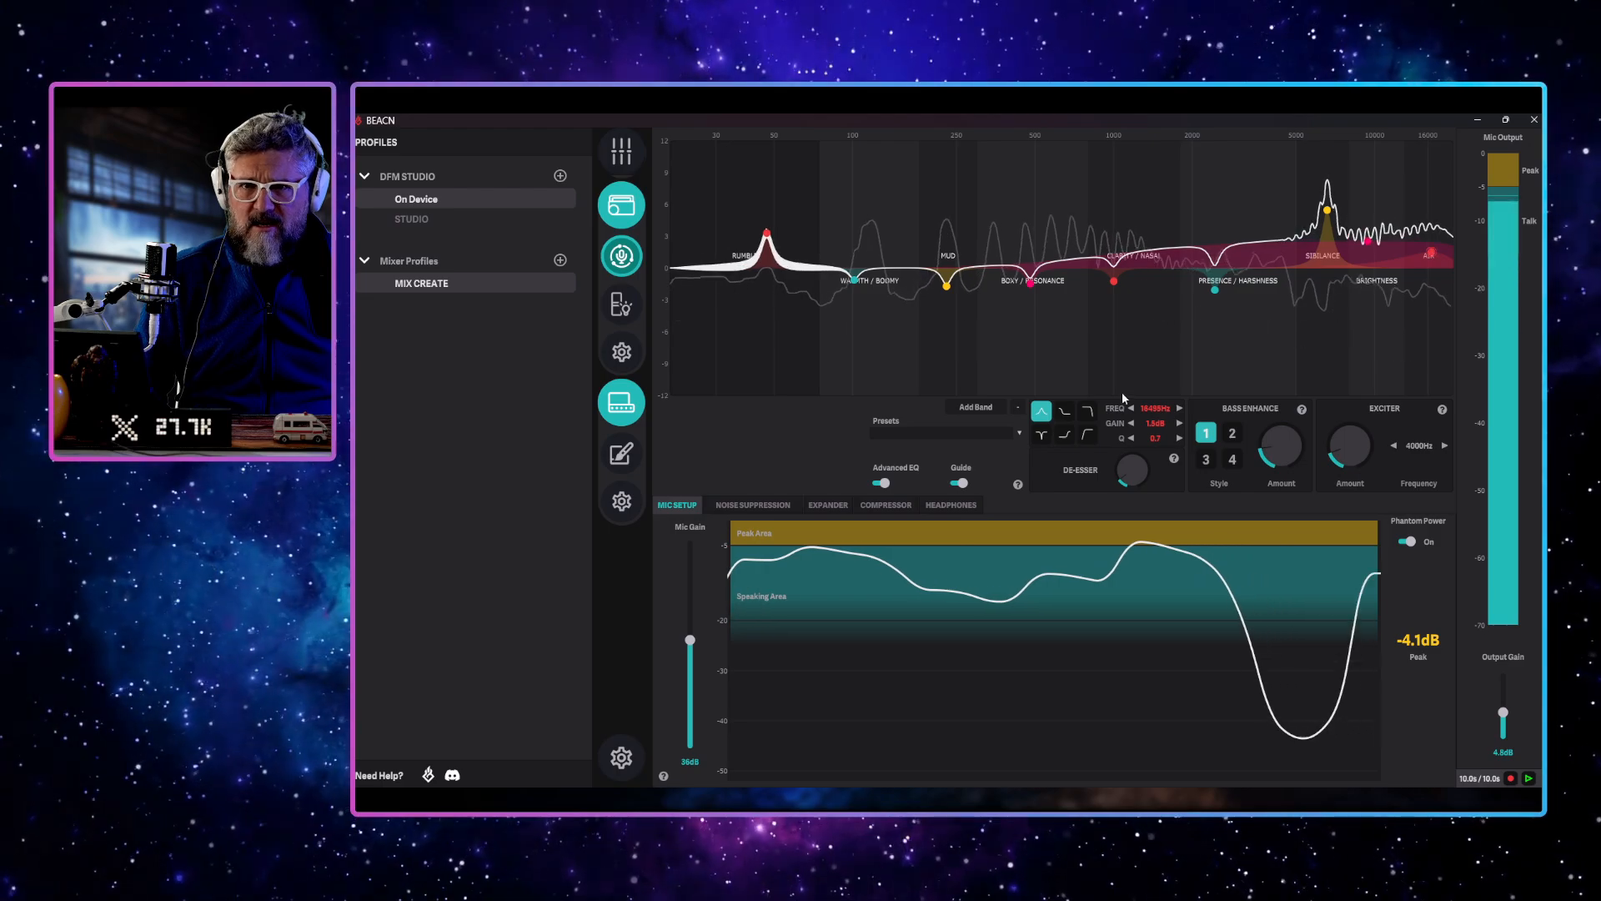
pyautogui.doubleClick(1156, 438)
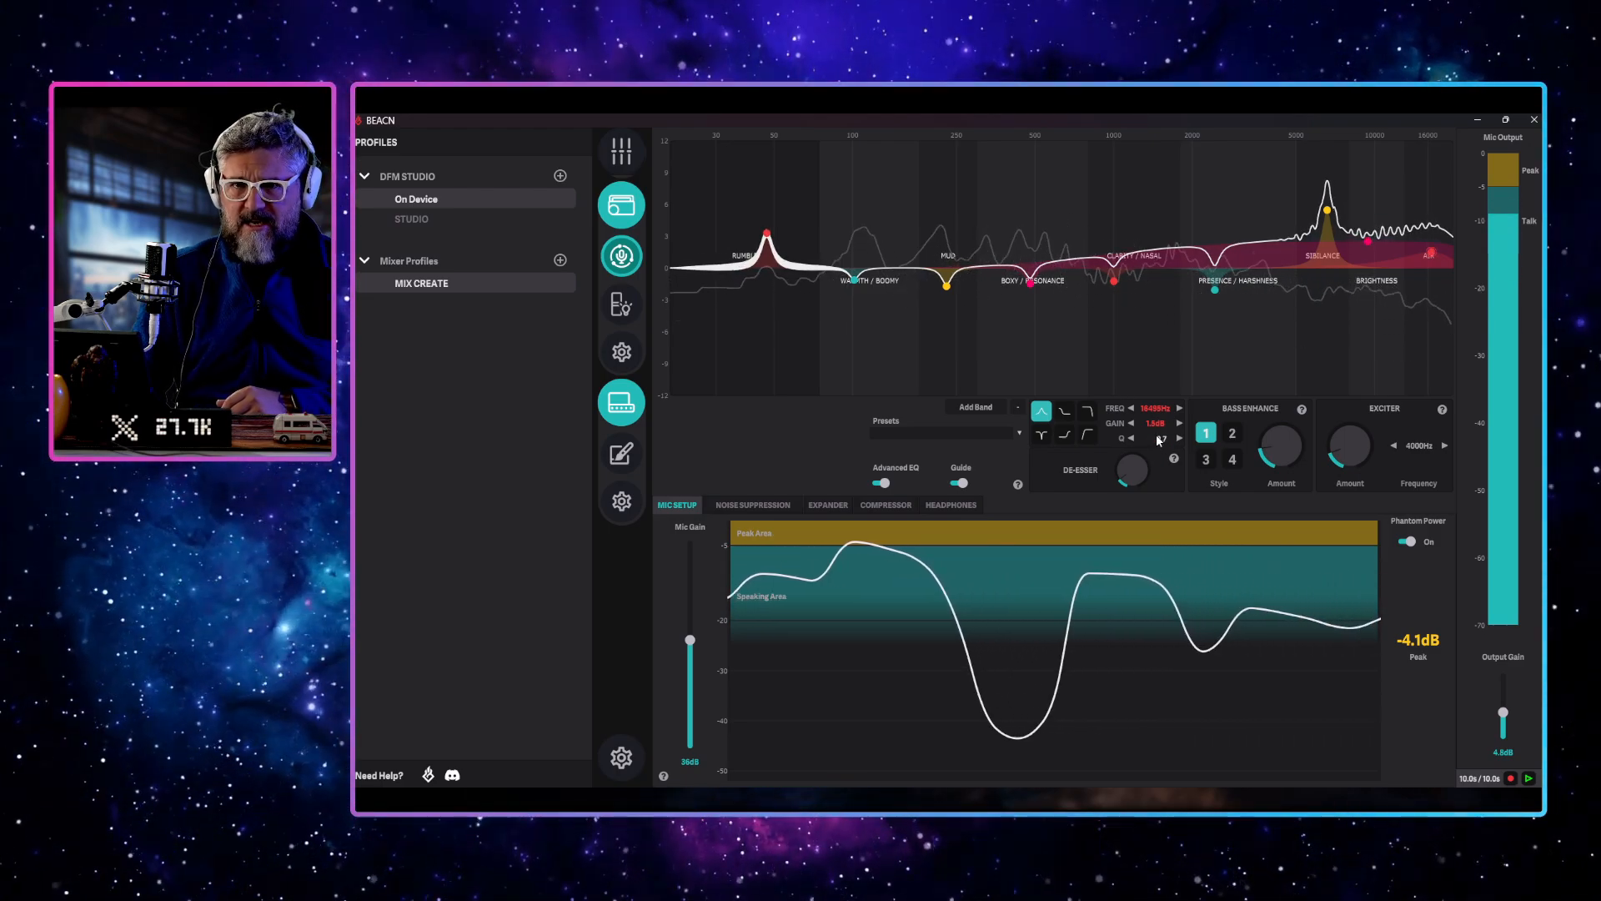
pyautogui.write('10')
pyautogui.press('Return')
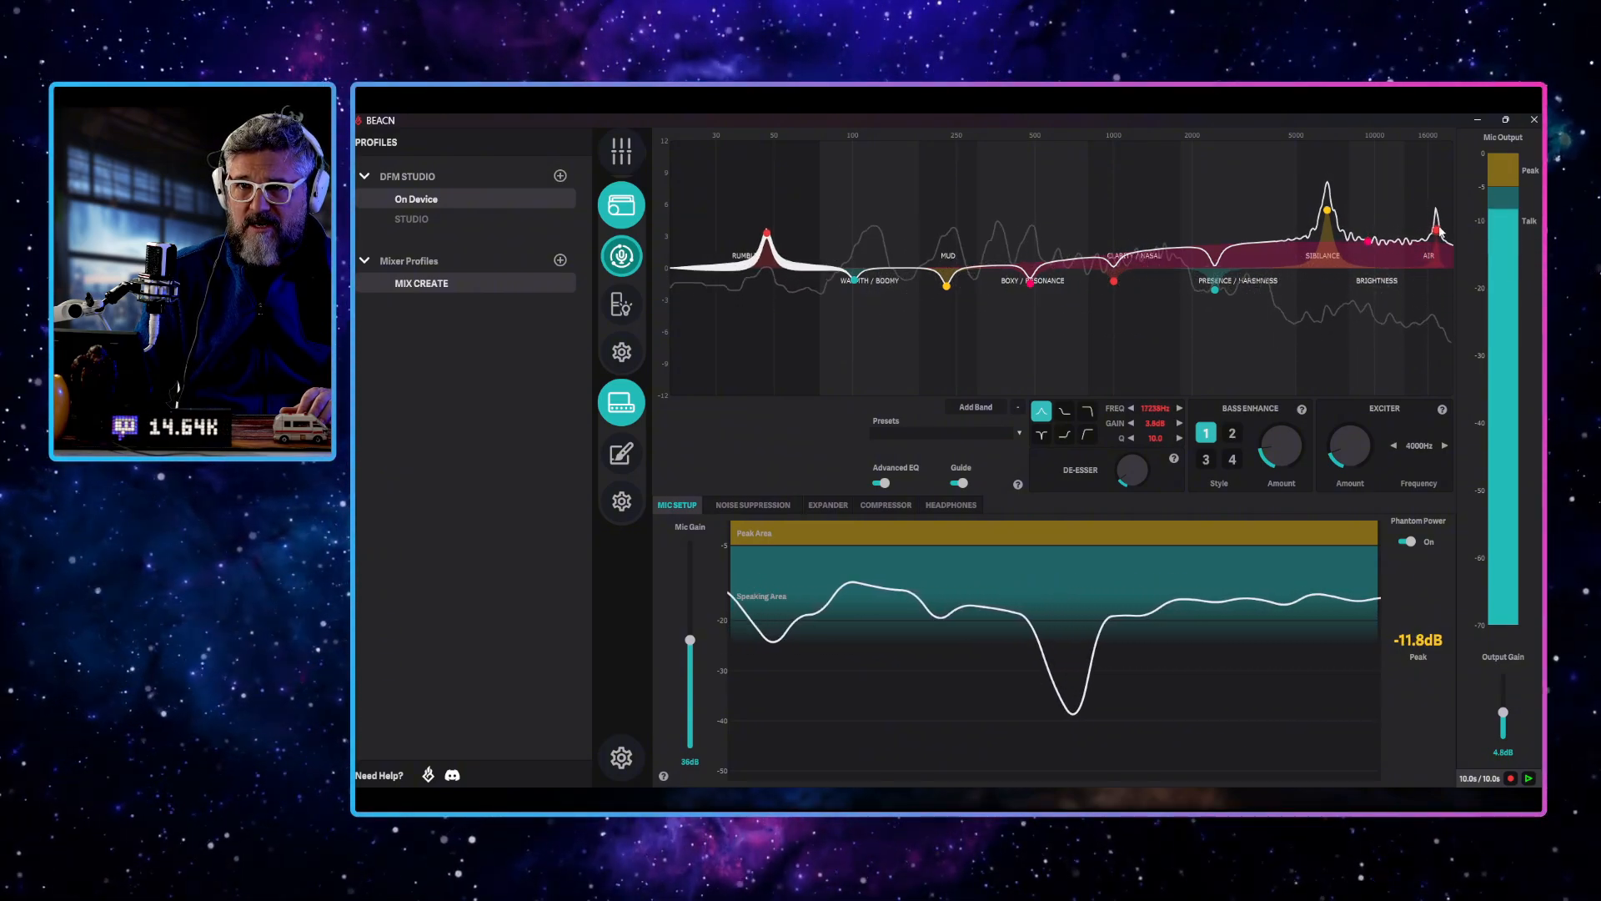
pyautogui.moveTo(1440, 232); pyautogui.dragTo(1424, 251)
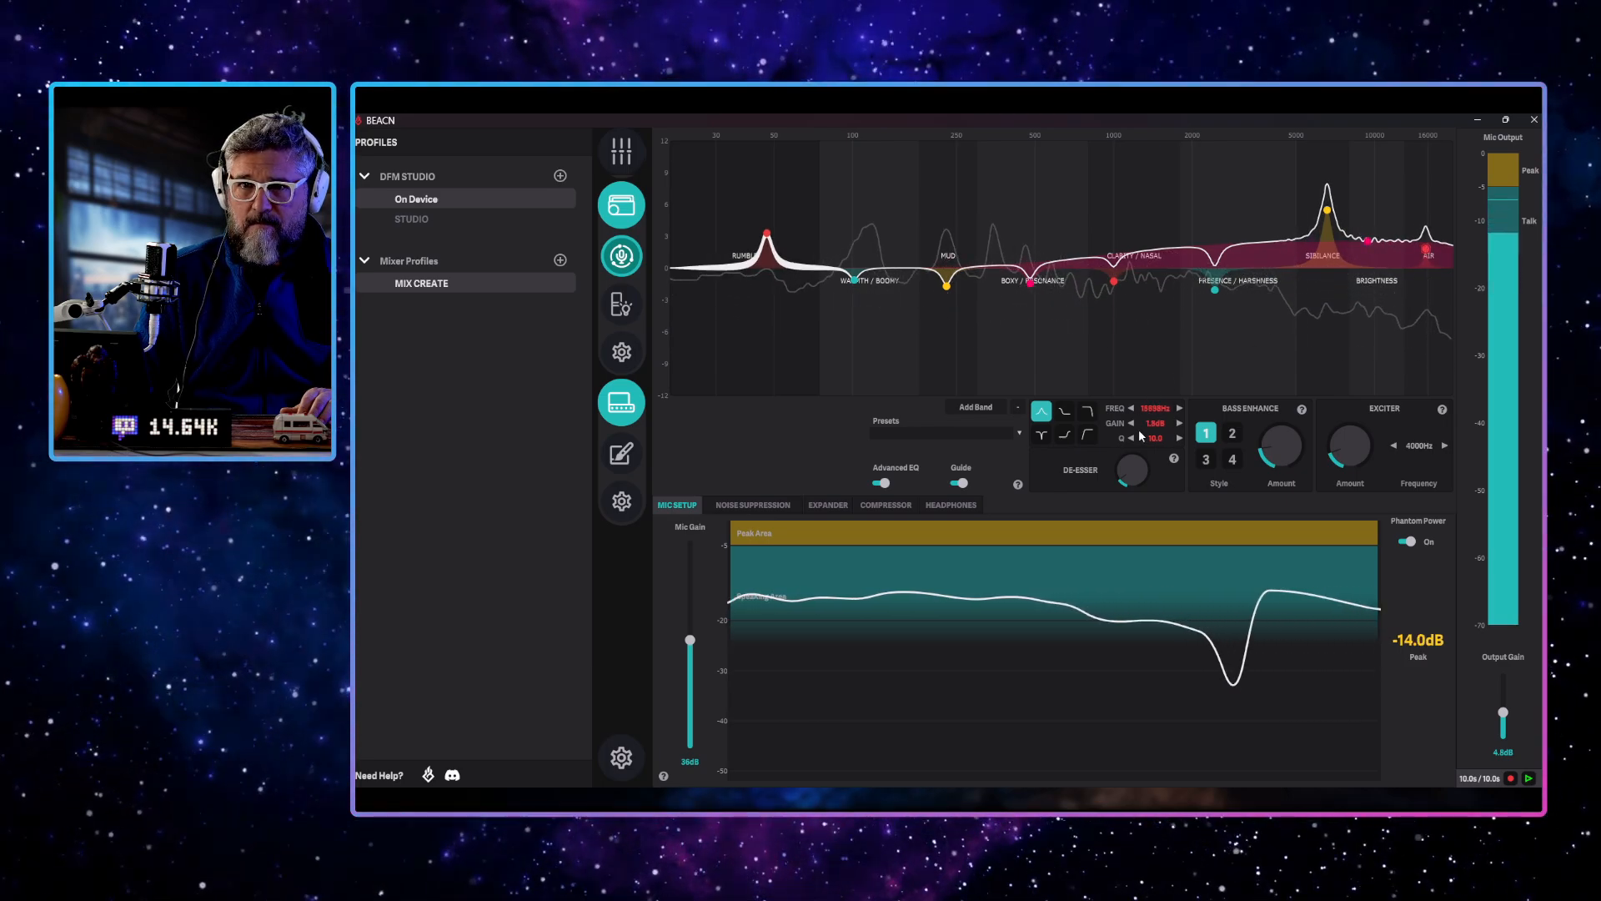
# Widen the air band by lowering its Q to 4.8
pyautogui.moveTo(1151, 436); pyautogui.dragTo(1139, 439)
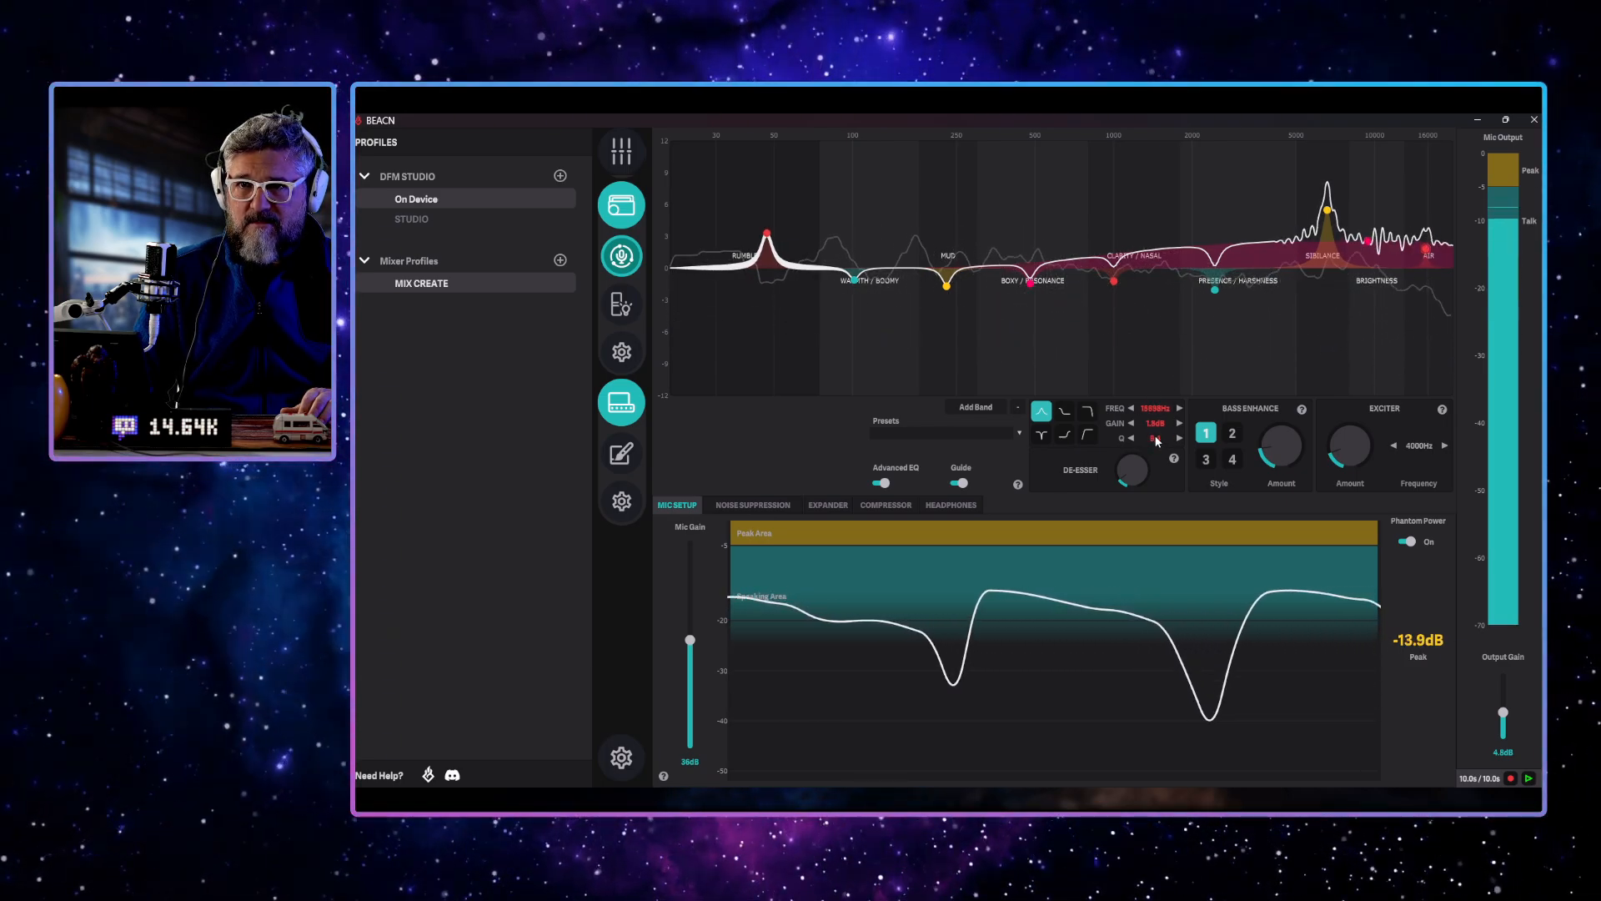
pyautogui.scroll(-5, 1152, 438)
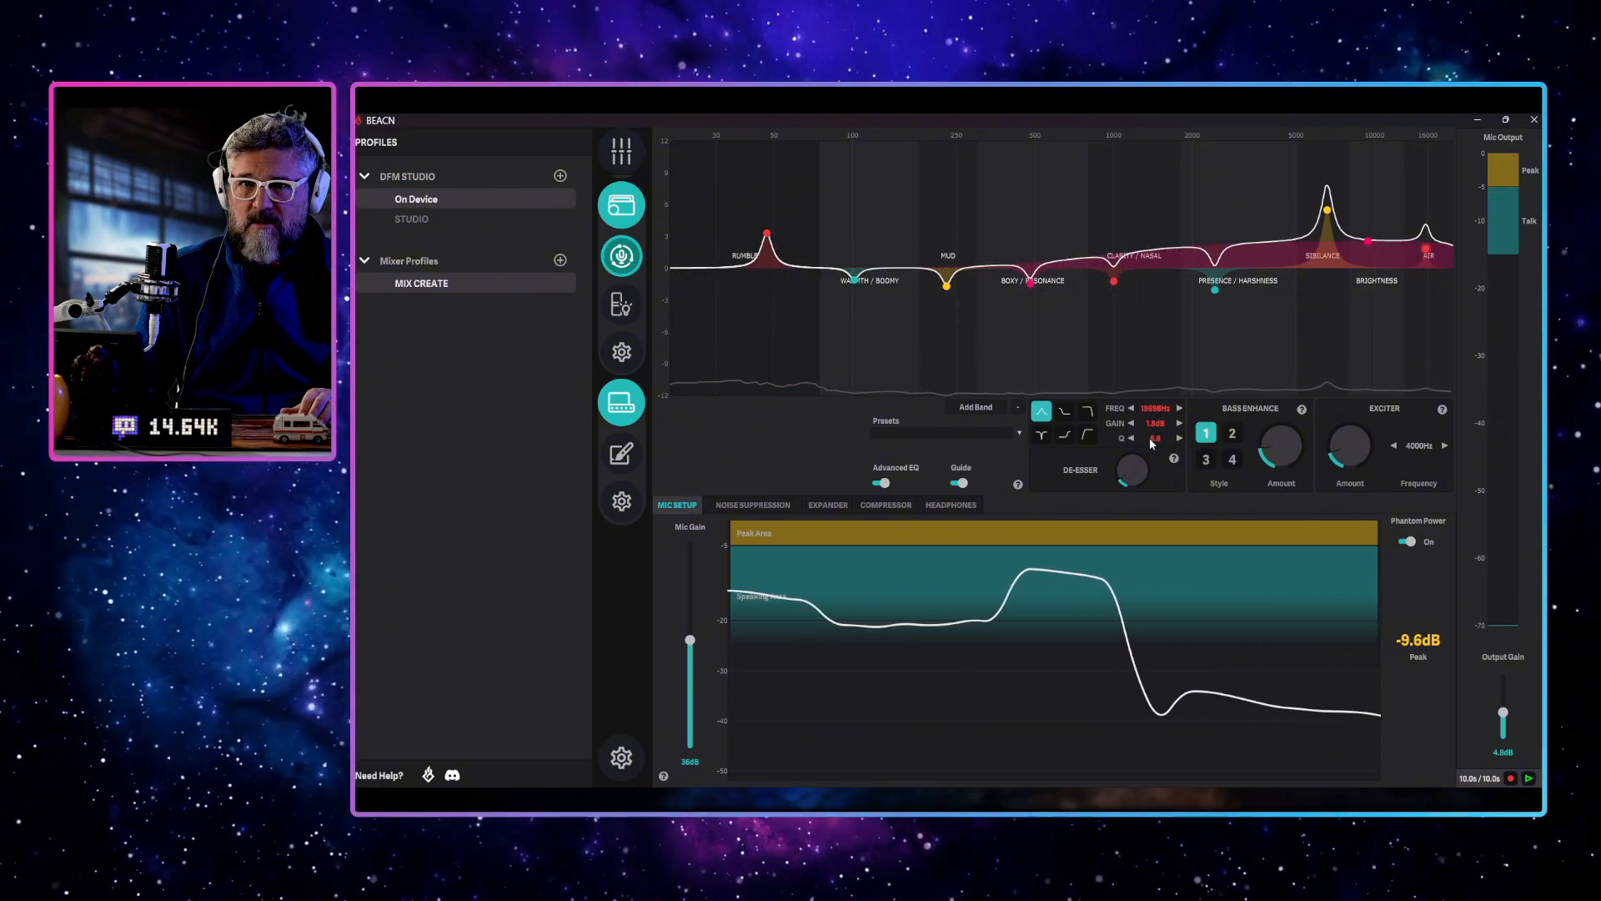
pyautogui.moveTo(1150, 438); pyautogui.dragTo(1133, 439)
pyautogui.click(1132, 439)
pyautogui.click(1132, 438)
pyautogui.click(1132, 438)
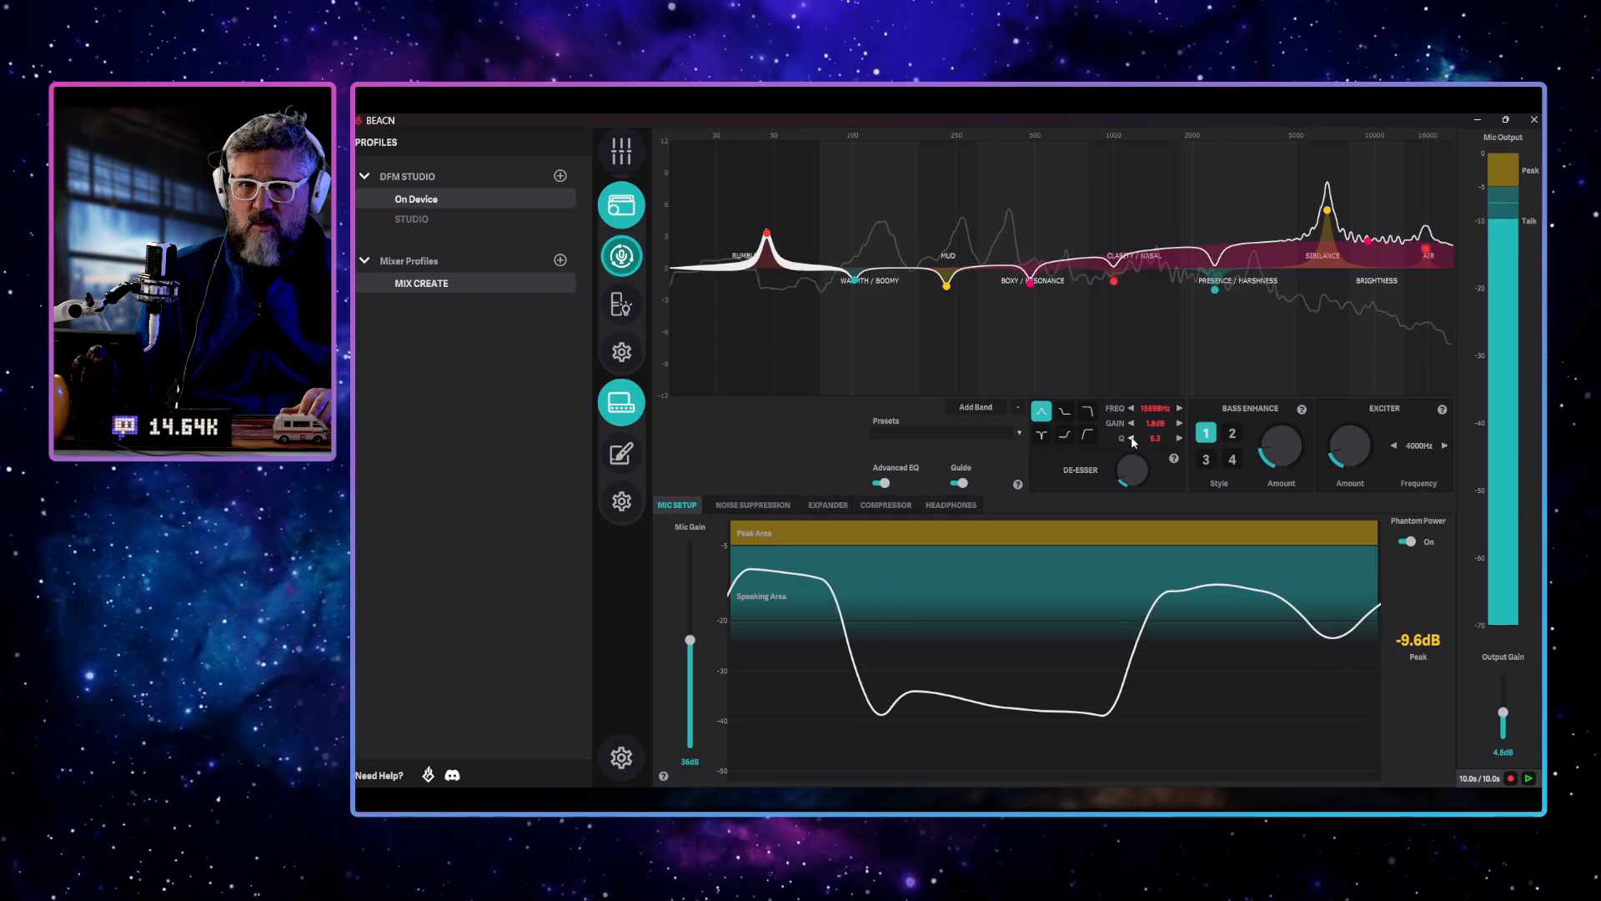
pyautogui.click(1132, 437)
pyautogui.click(1132, 438)
pyautogui.click(1131, 437)
pyautogui.click(1132, 438)
pyautogui.click(1132, 438)
pyautogui.click(1131, 438)
pyautogui.click(1132, 439)
pyautogui.click(1132, 439)
pyautogui.click(1132, 438)
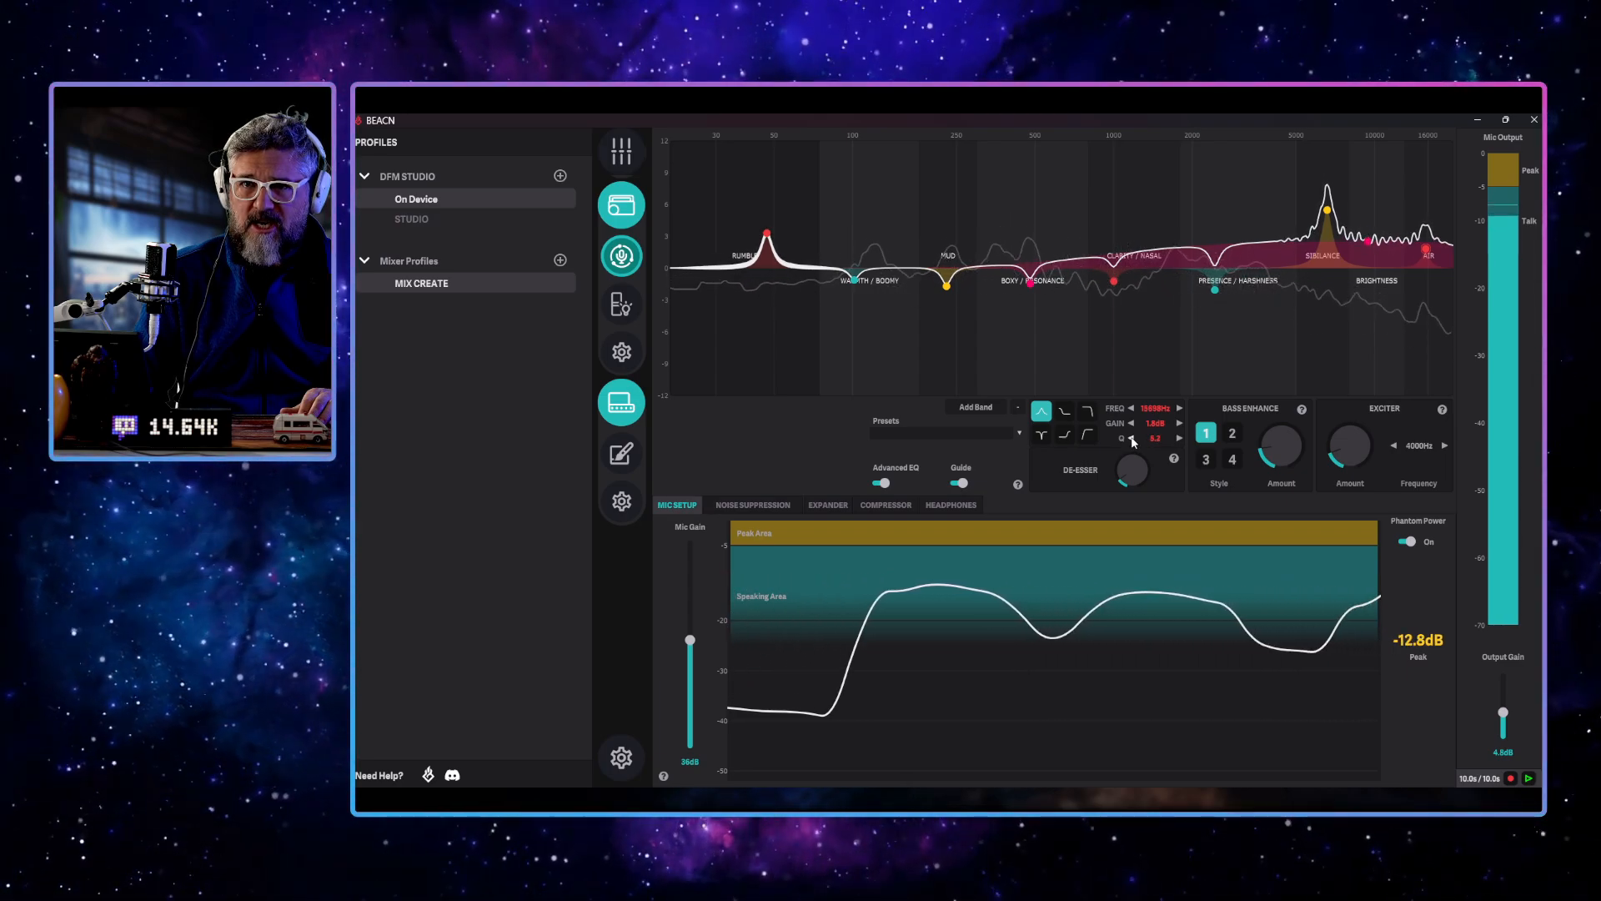
pyautogui.click(1131, 438)
pyautogui.click(1131, 439)
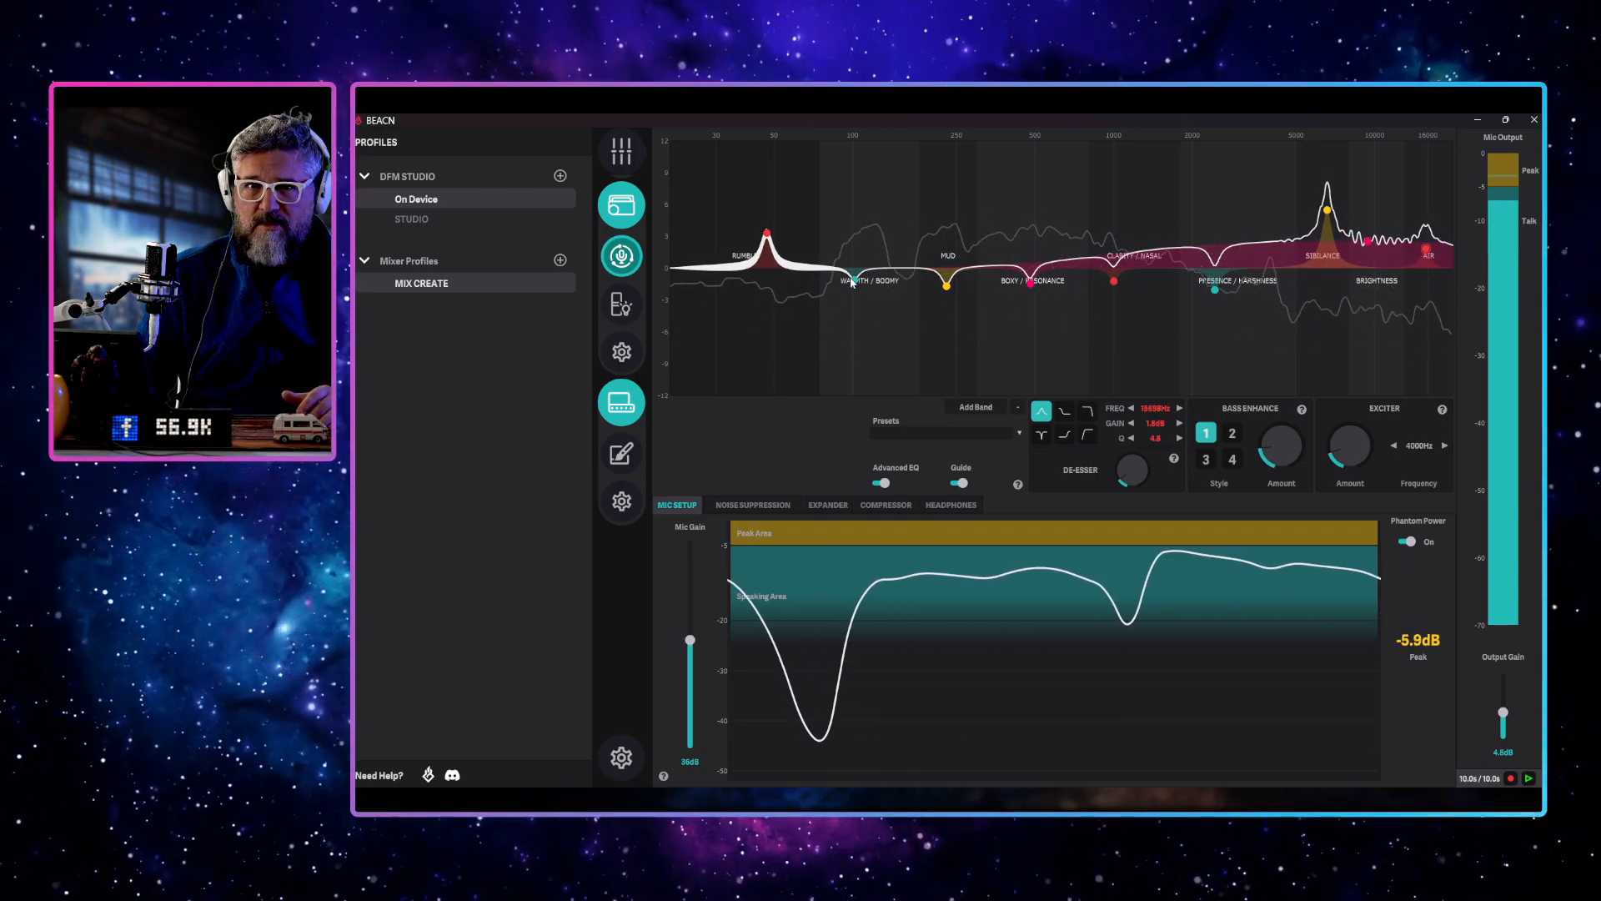
# Widen the warmth band to a Q of 3.1 and, after trying a -2.2 dB cut, boost it to about 4 dB near 94 Hz
pyautogui.moveTo(851, 279); pyautogui.dragTo(854, 292)
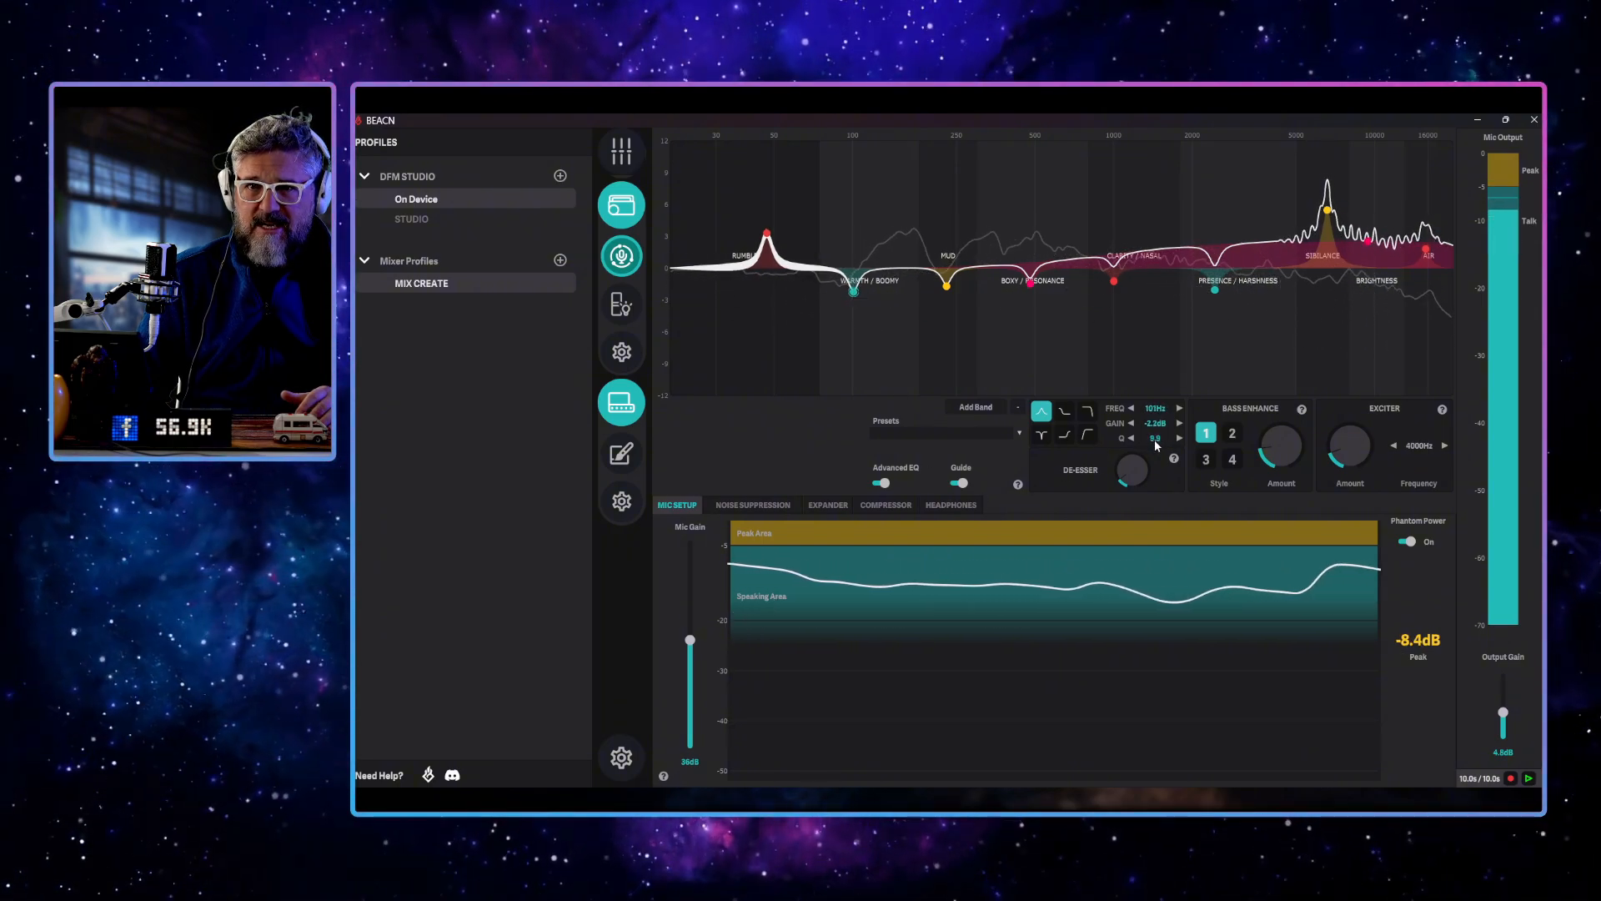
pyautogui.moveTo(1154, 440); pyautogui.dragTo(1151, 434)
pyautogui.scroll(-5, 1153, 438)
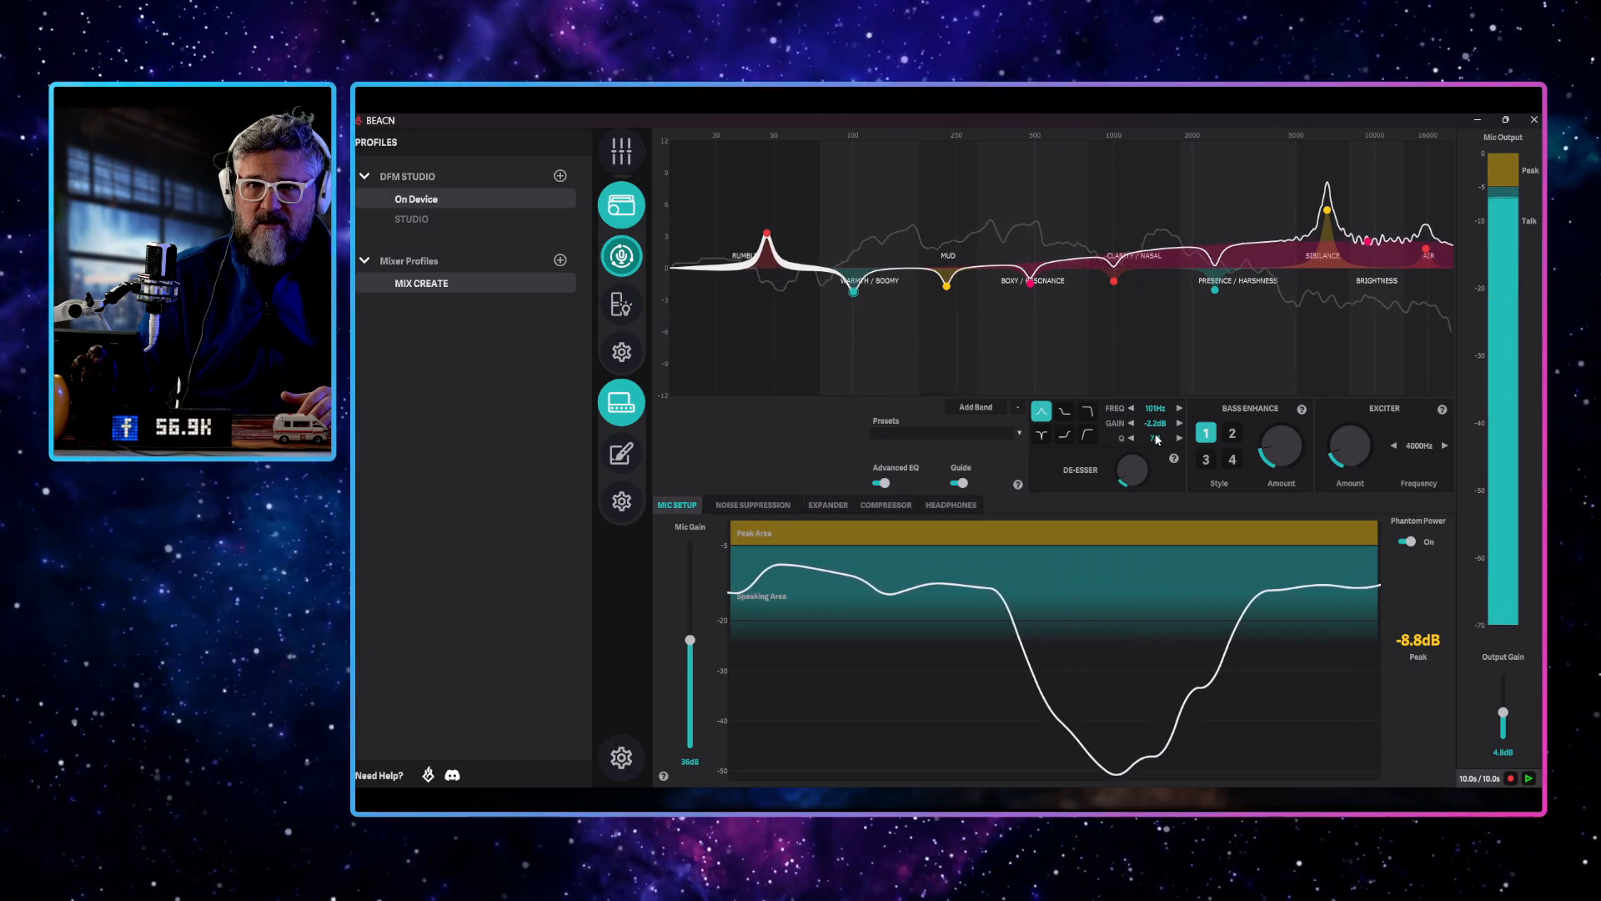
pyautogui.scroll(-5, 1156, 439)
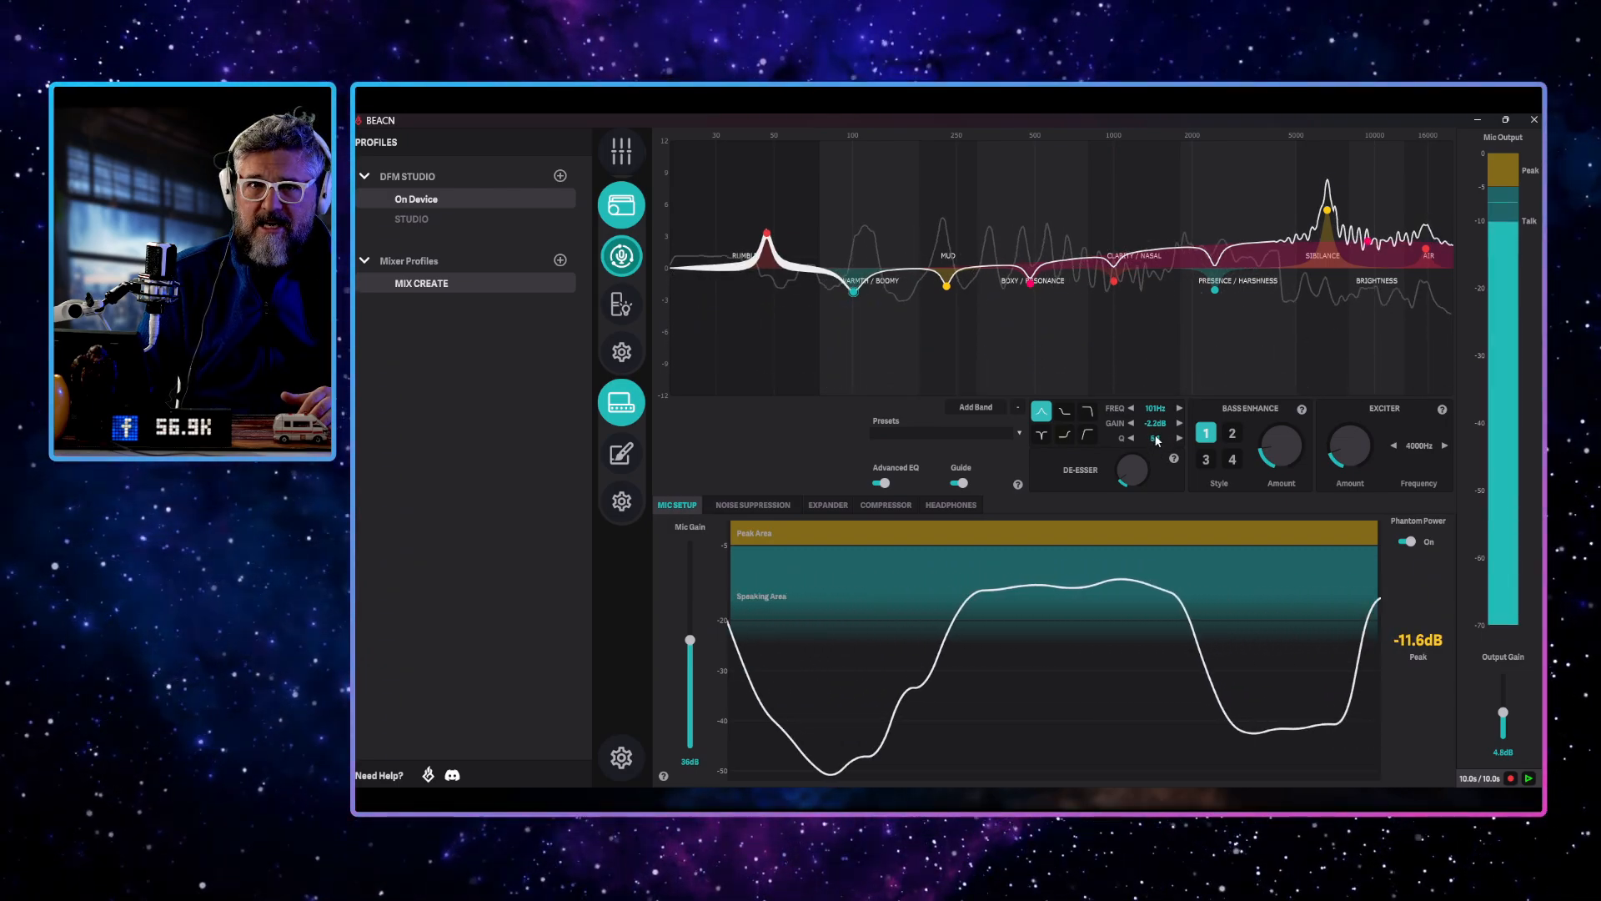
pyautogui.scroll(-1, 1156, 439)
pyautogui.moveTo(853, 292); pyautogui.dragTo(849, 253)
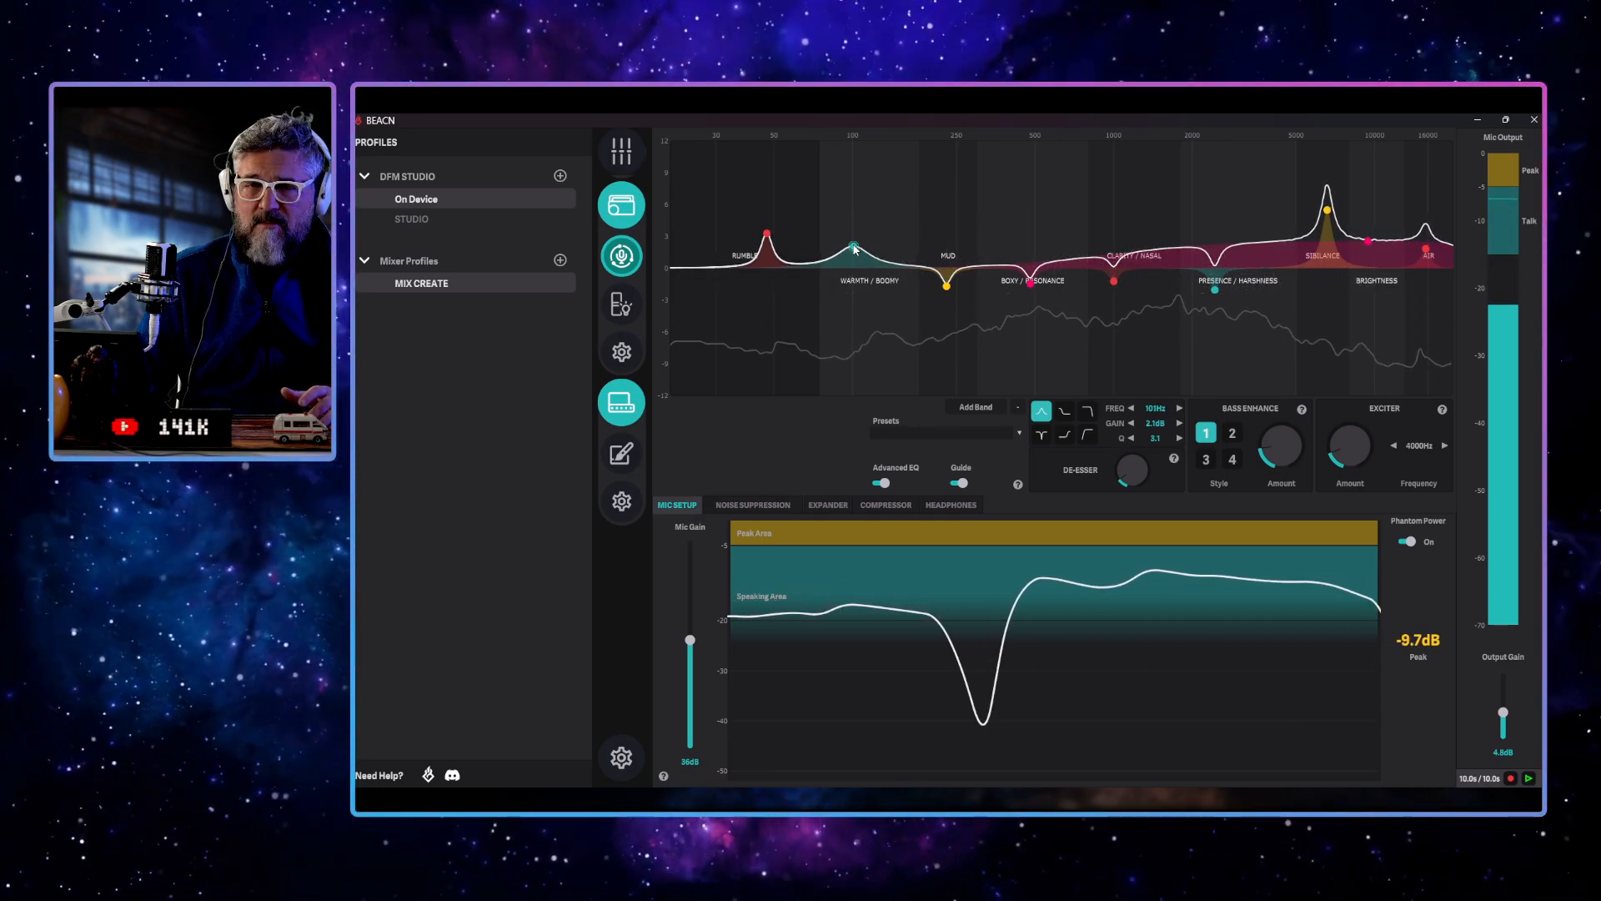
pyautogui.moveTo(854, 246)
pyautogui.mouseDown()
pyautogui.moveTo(860, 190)
pyautogui.moveTo(838, 196)
pyautogui.moveTo(844, 226)
pyautogui.mouseUp()
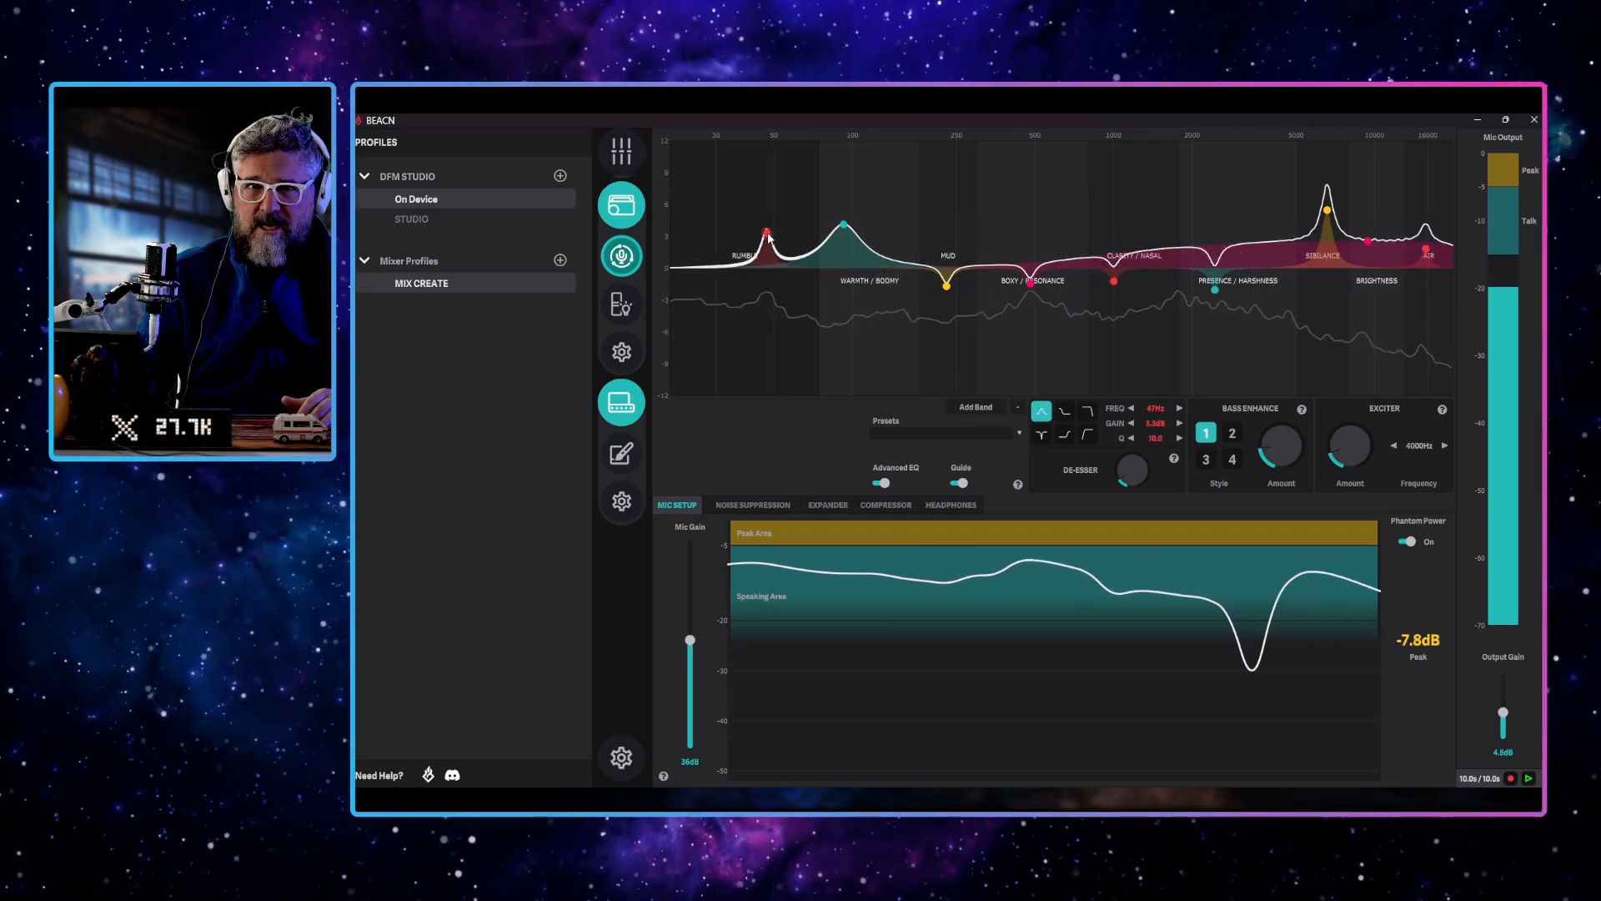
# Widen the rumble band to a Q of about 1, settle it at 28 Hz and about 4.6 dB, and record a new 10-second mic sample
pyautogui.moveTo(1164, 442); pyautogui.dragTo(1108, 438)
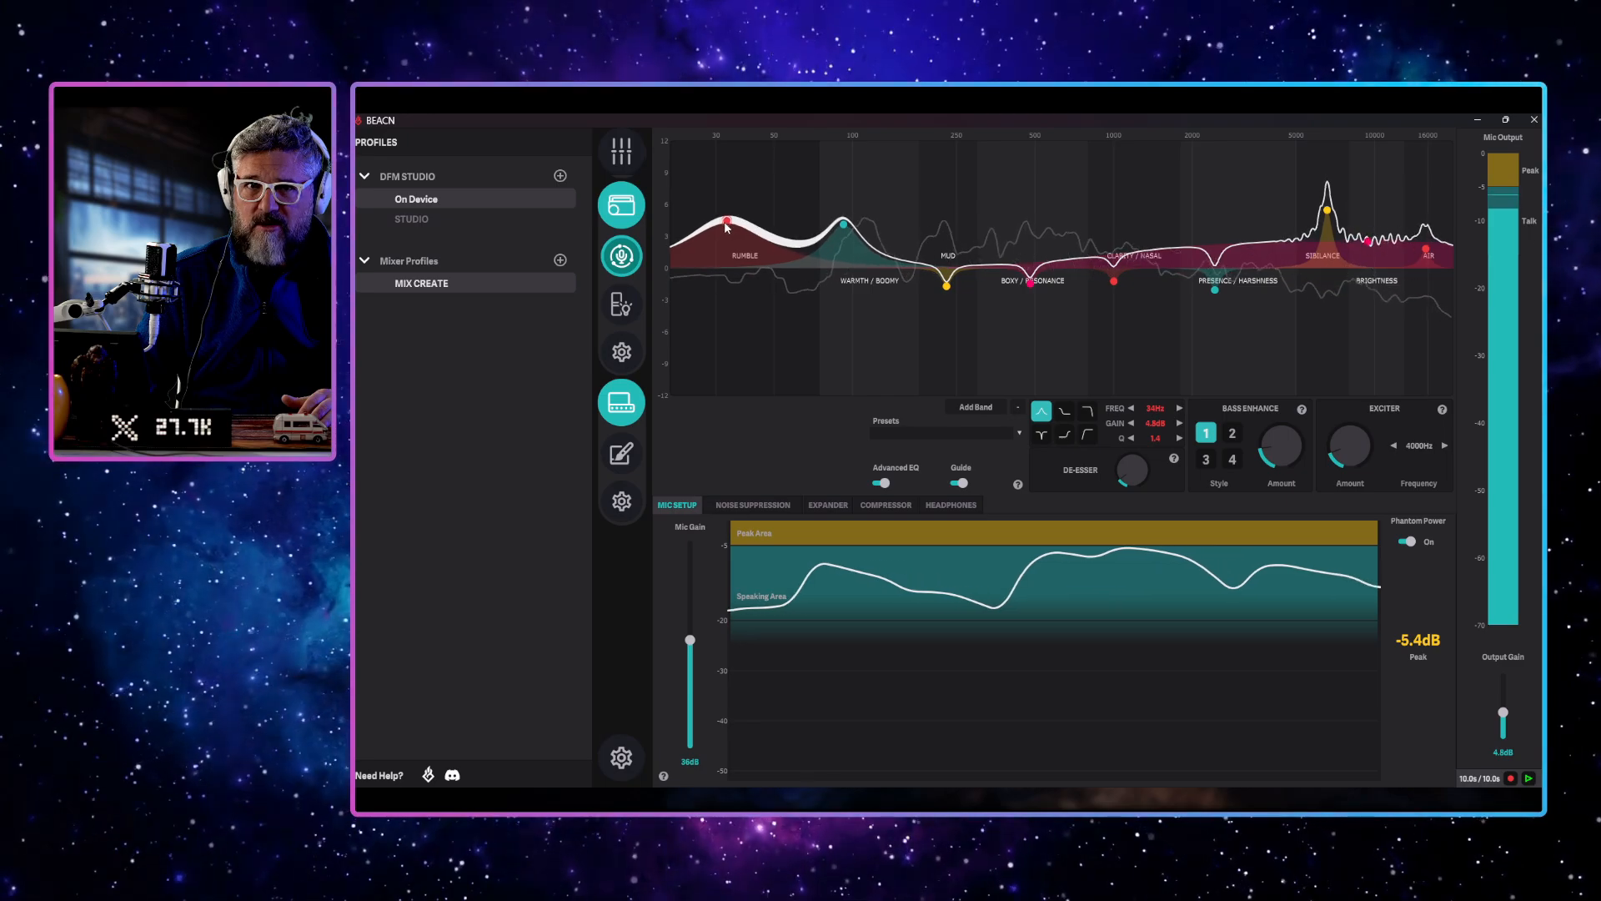
pyautogui.moveTo(709, 225); pyautogui.dragTo(695, 211)
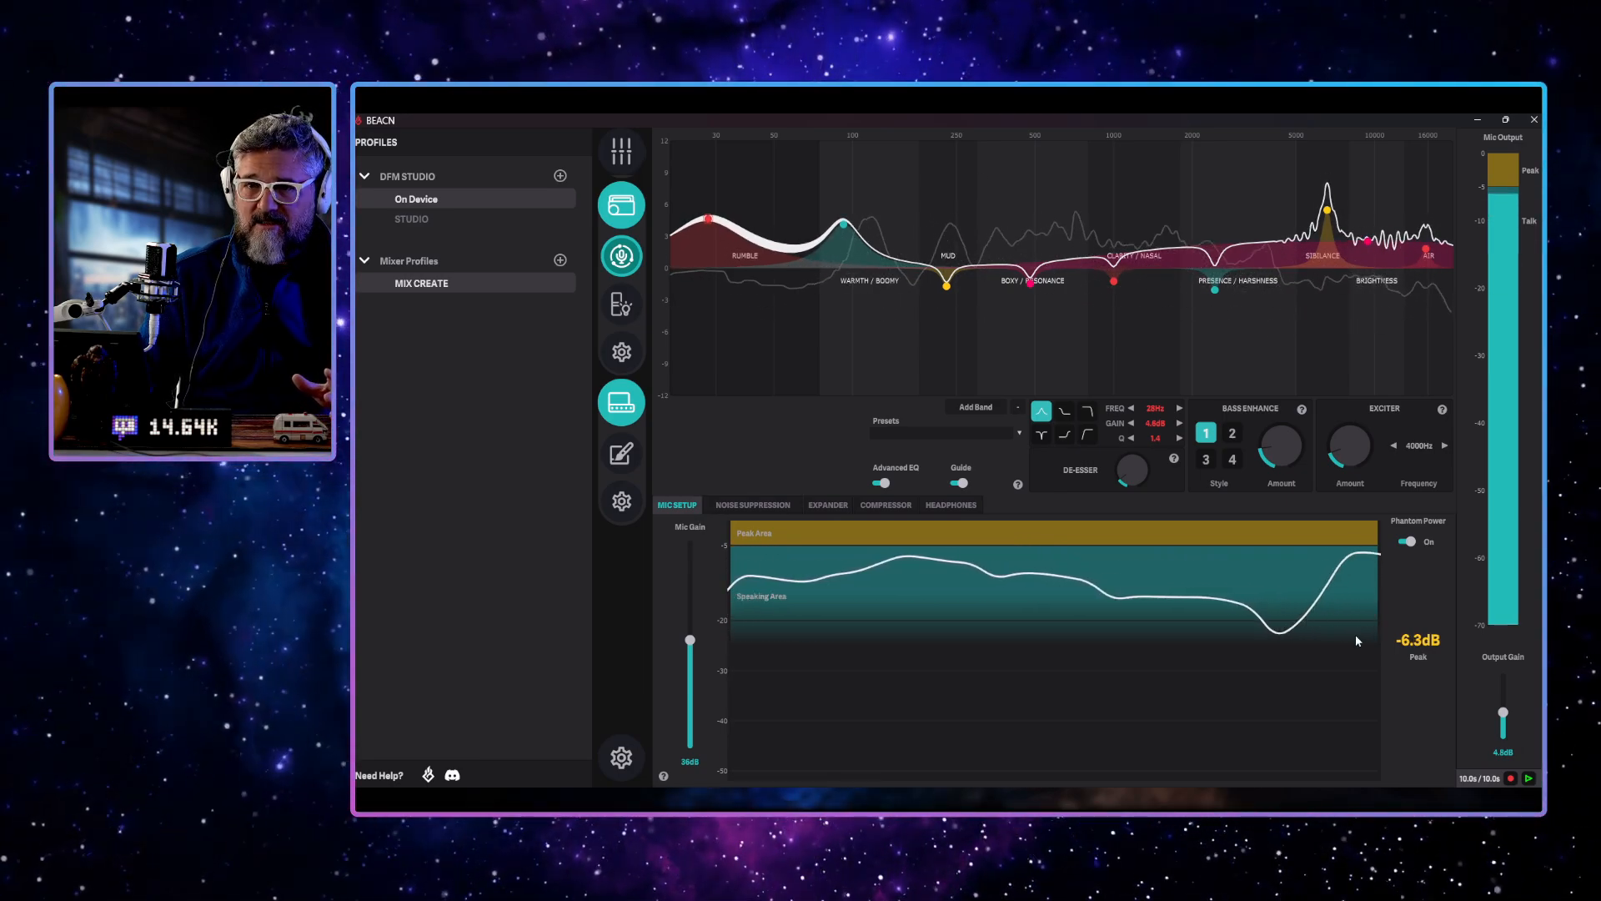
pyautogui.click(1511, 778)
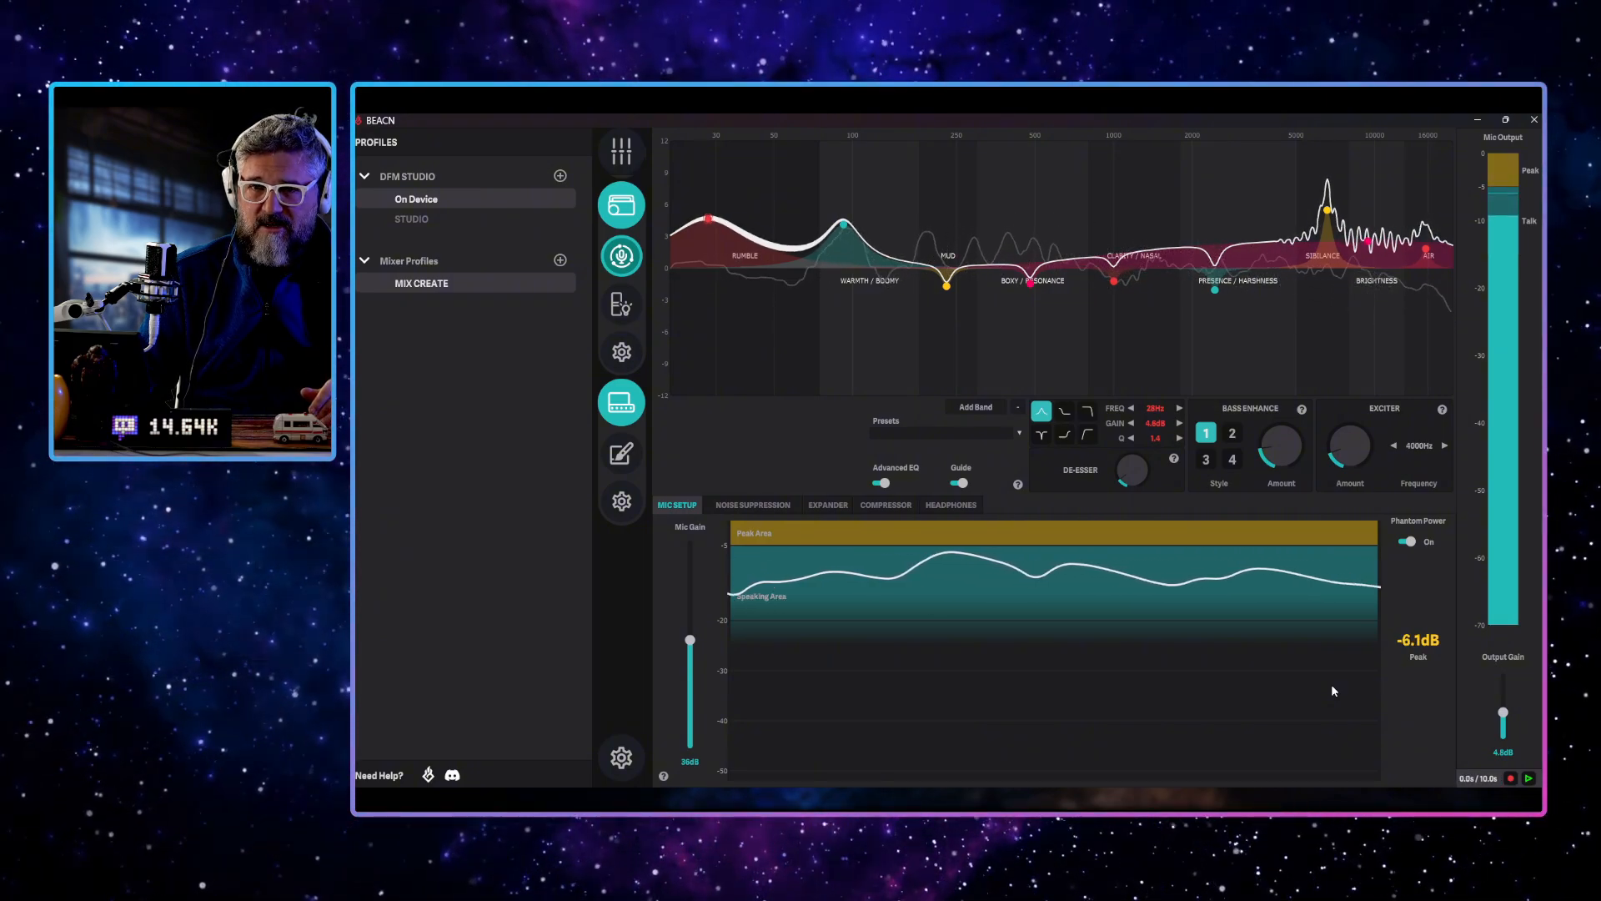
# Play back the mic sample and boost the mud band to 4.1 dB at 232 Hz, widening it to a Q of 2.1
pyautogui.click(1529, 778)
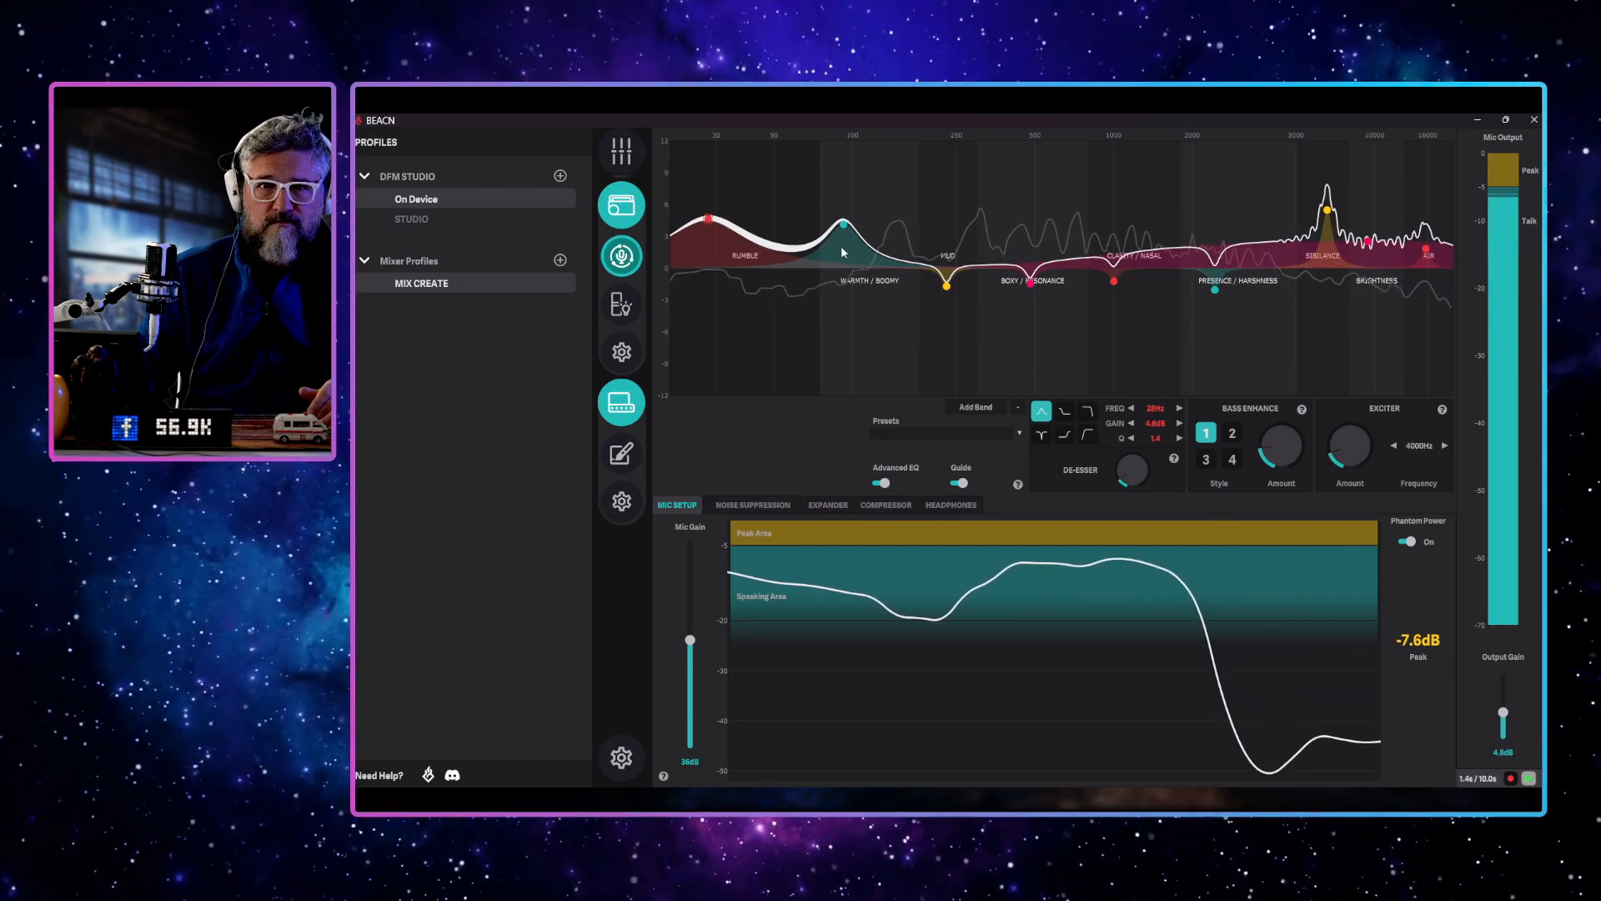
pyautogui.moveTo(947, 286); pyautogui.dragTo(947, 230)
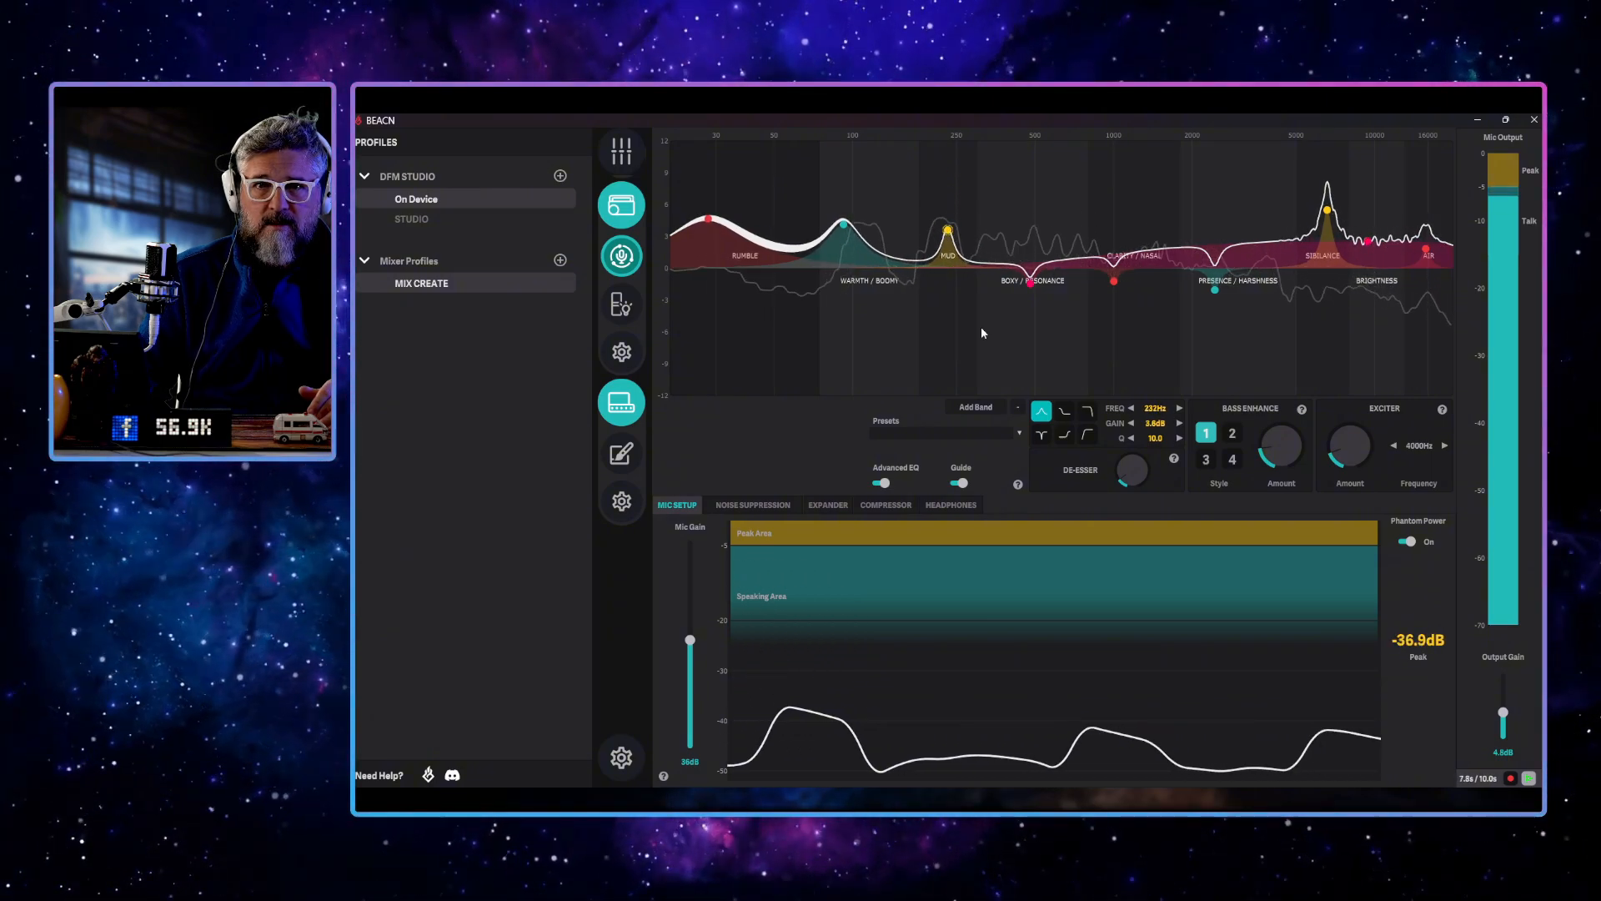
pyautogui.scroll(-1, 1151, 439)
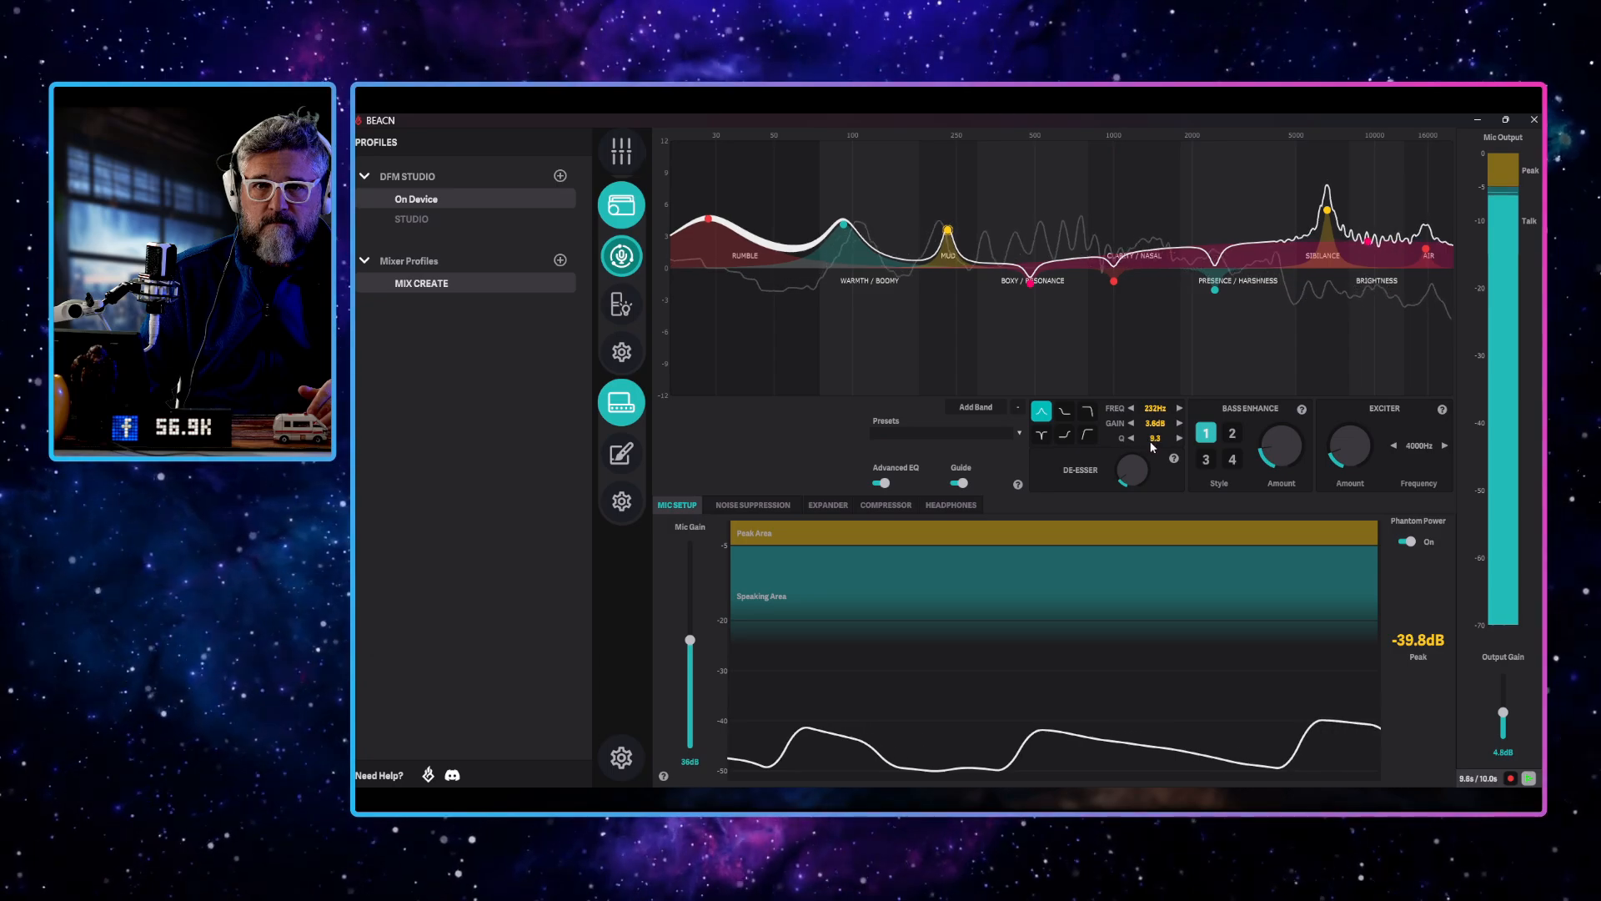
pyautogui.moveTo(1151, 440); pyautogui.dragTo(1118, 446)
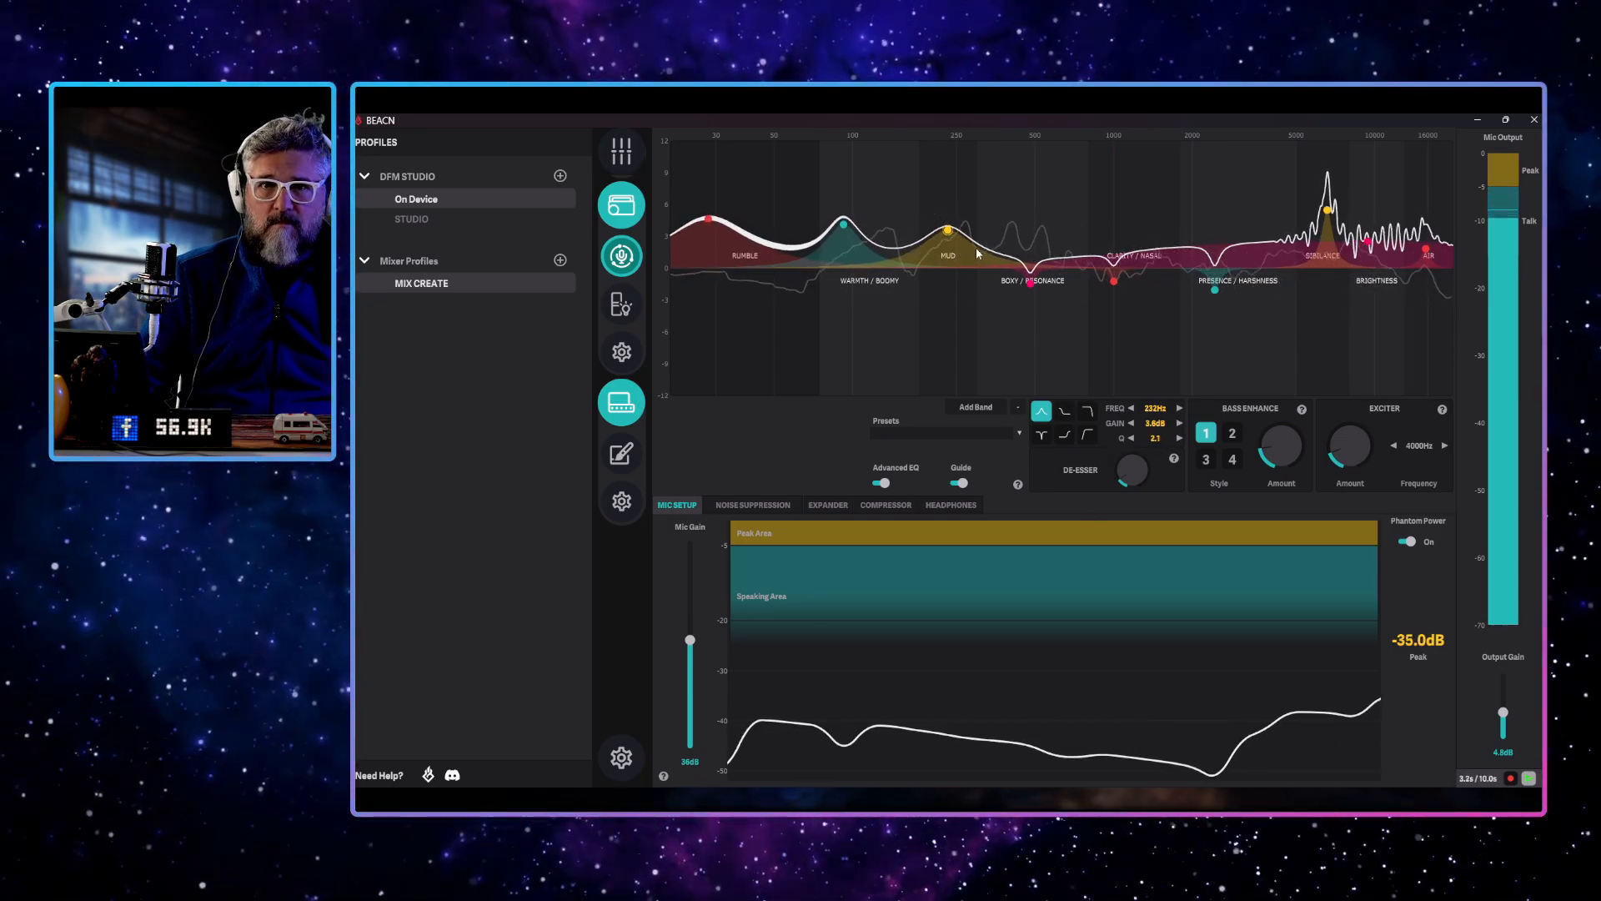
pyautogui.moveTo(953, 232)
pyautogui.mouseDown()
pyautogui.moveTo(945, 337)
pyautogui.moveTo(947, 224)
pyautogui.mouseUp()
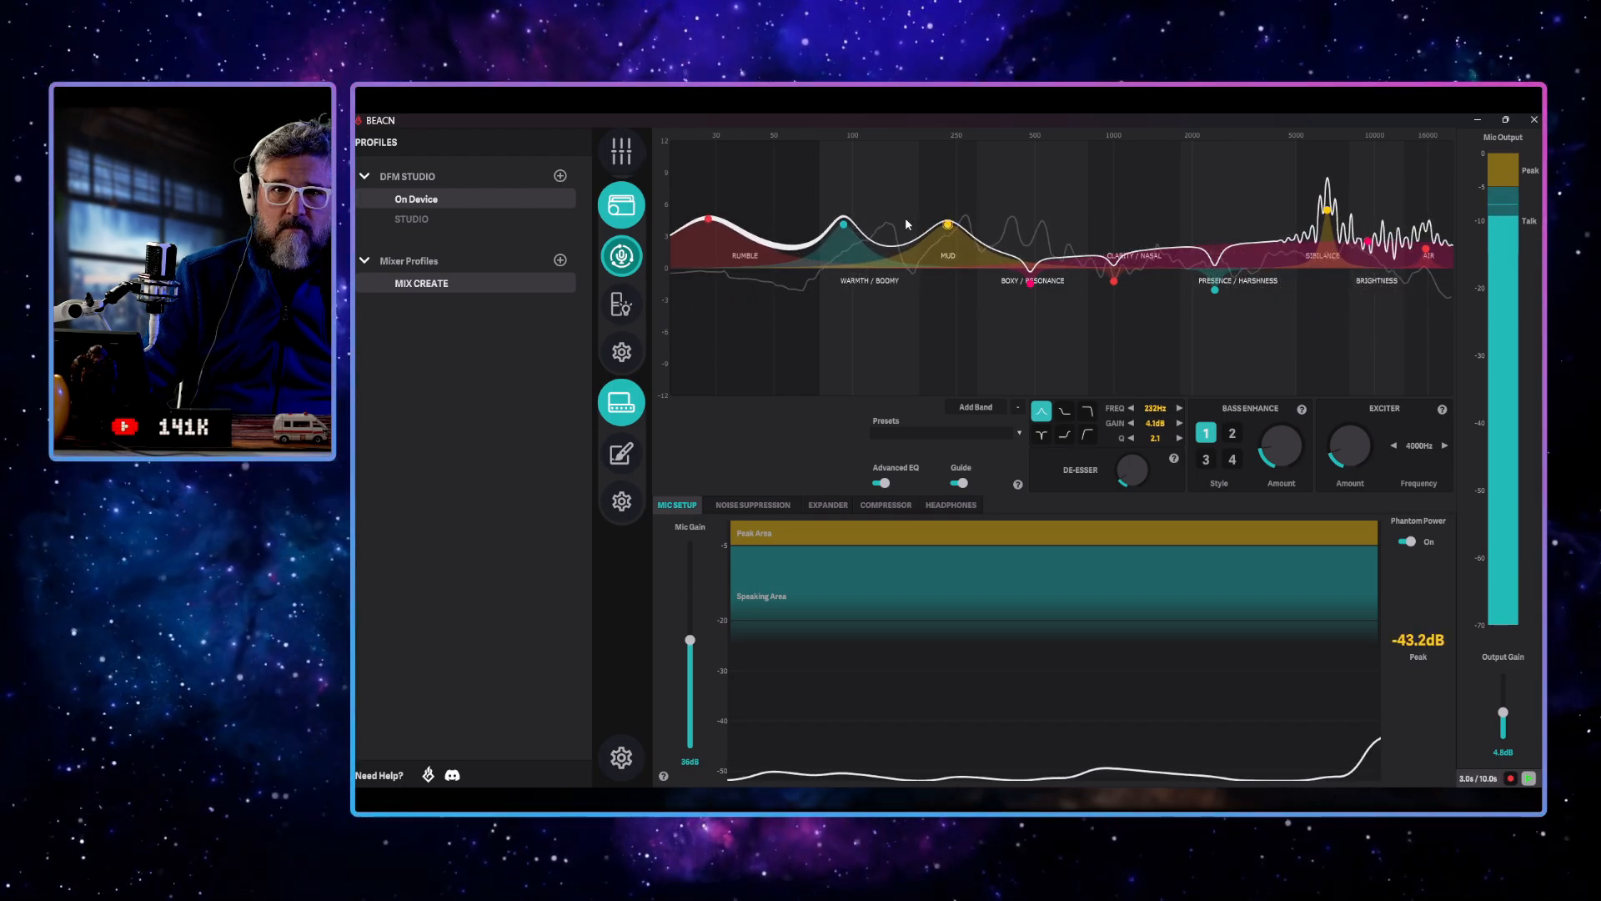
# Reduce the warmth band's boost at a slightly higher frequency, and settle the rumble band at about 68 Hz and 7.2 dB
pyautogui.moveTo(846, 226); pyautogui.dragTo(865, 266)
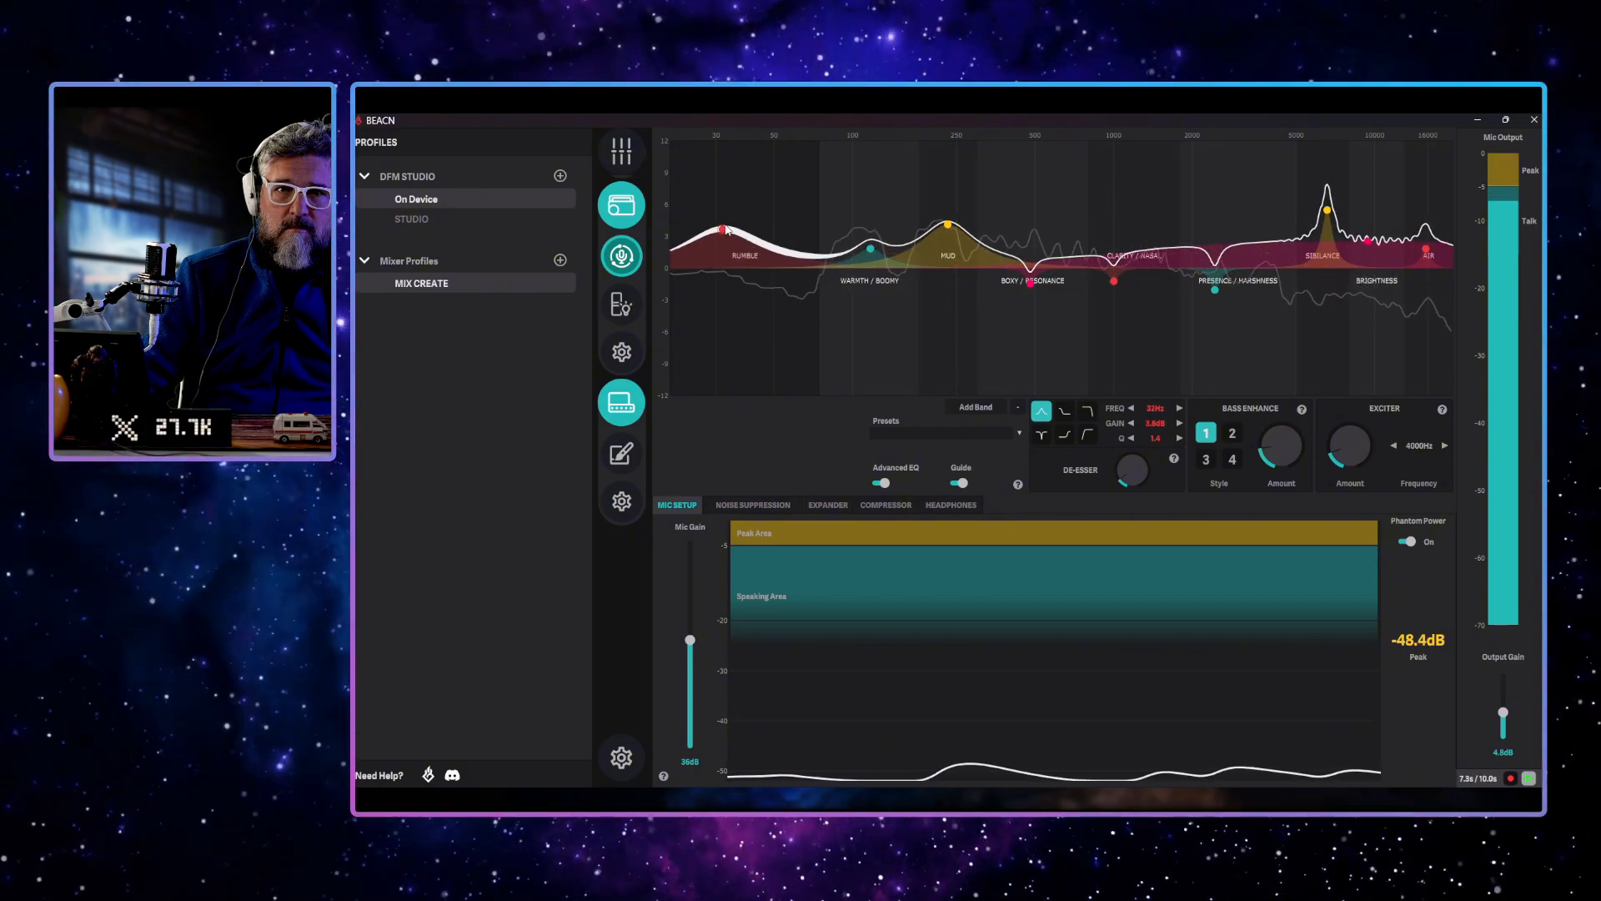
pyautogui.moveTo(718, 227); pyautogui.dragTo(815, 189)
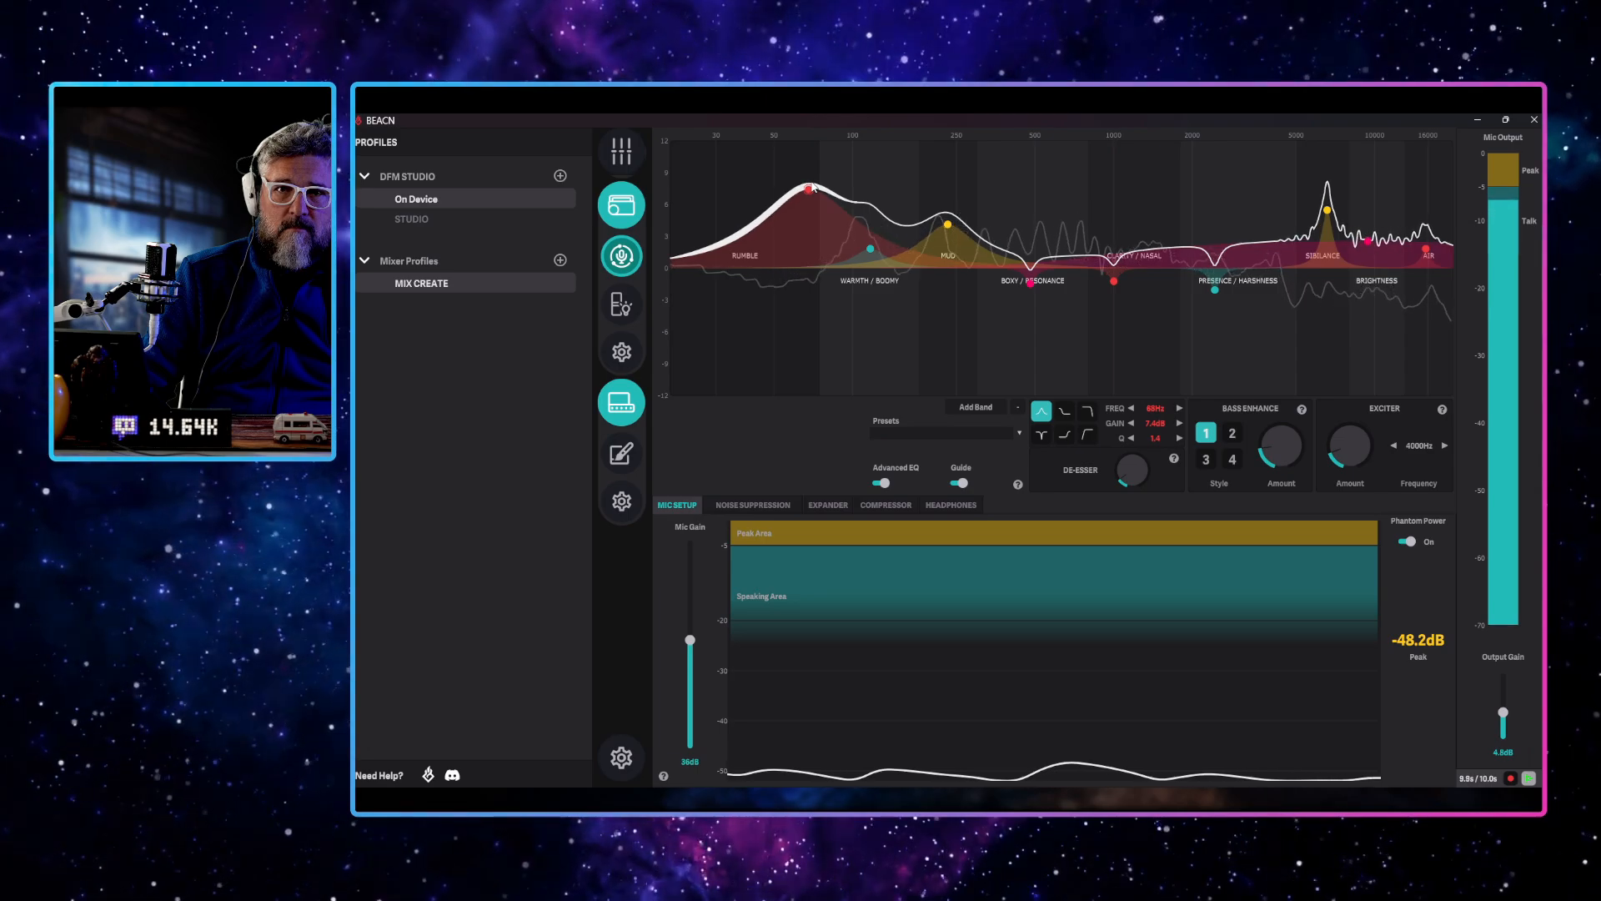
pyautogui.moveTo(812, 187); pyautogui.dragTo(812, 190)
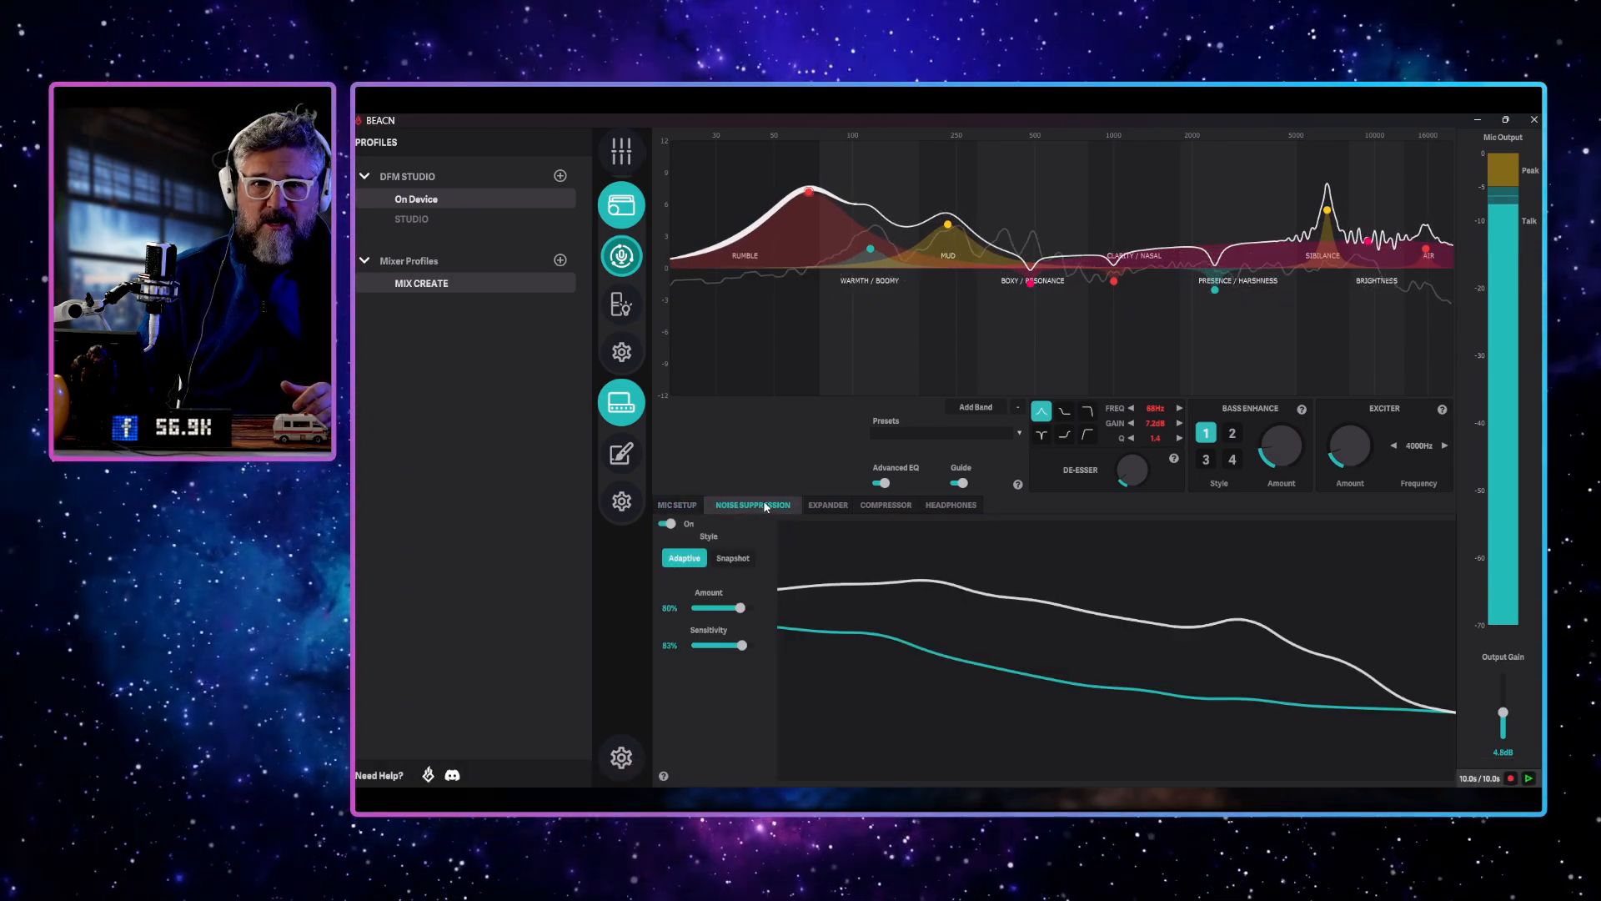
# Switch the noise suppression style to Snapshot and take a snapshot of the room noise
pyautogui.click(755, 505)
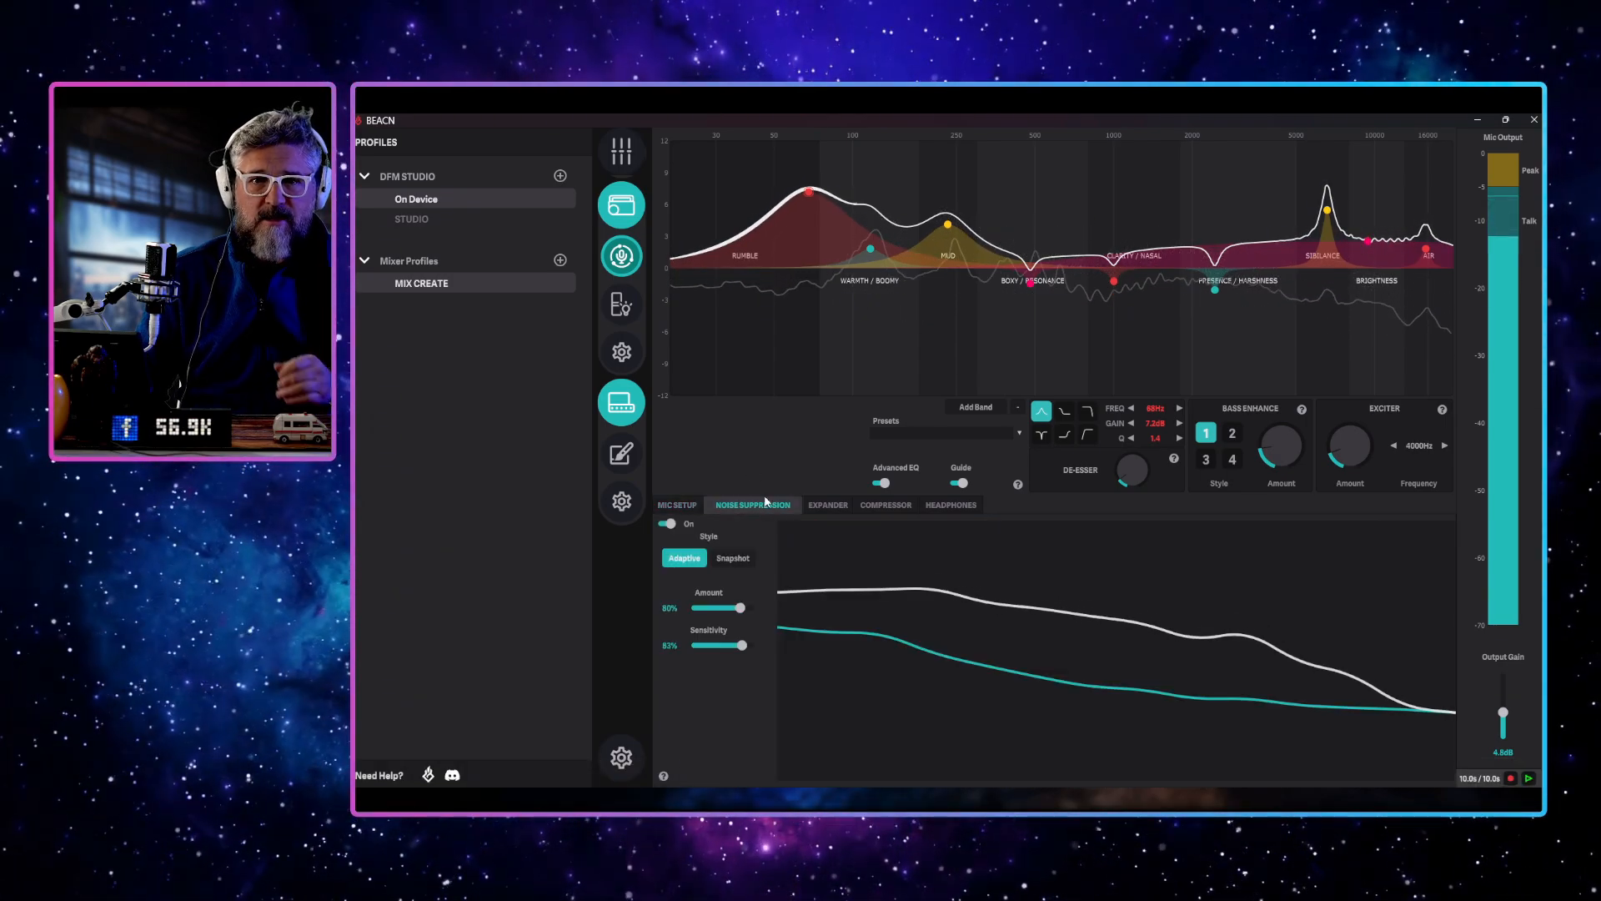
pyautogui.click(734, 559)
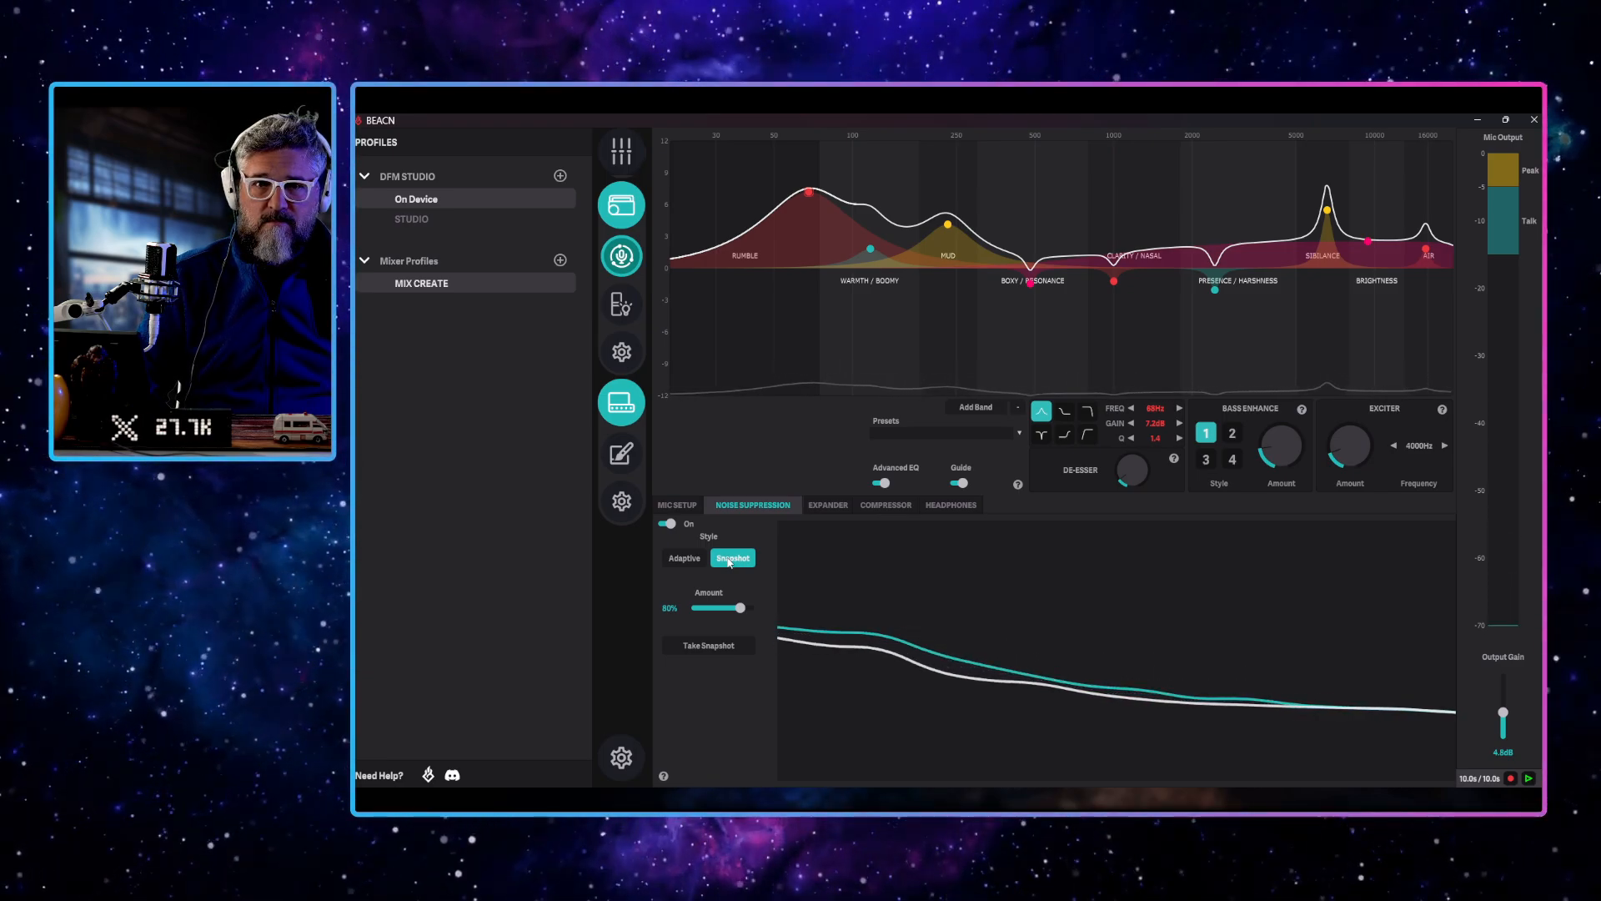
pyautogui.click(713, 645)
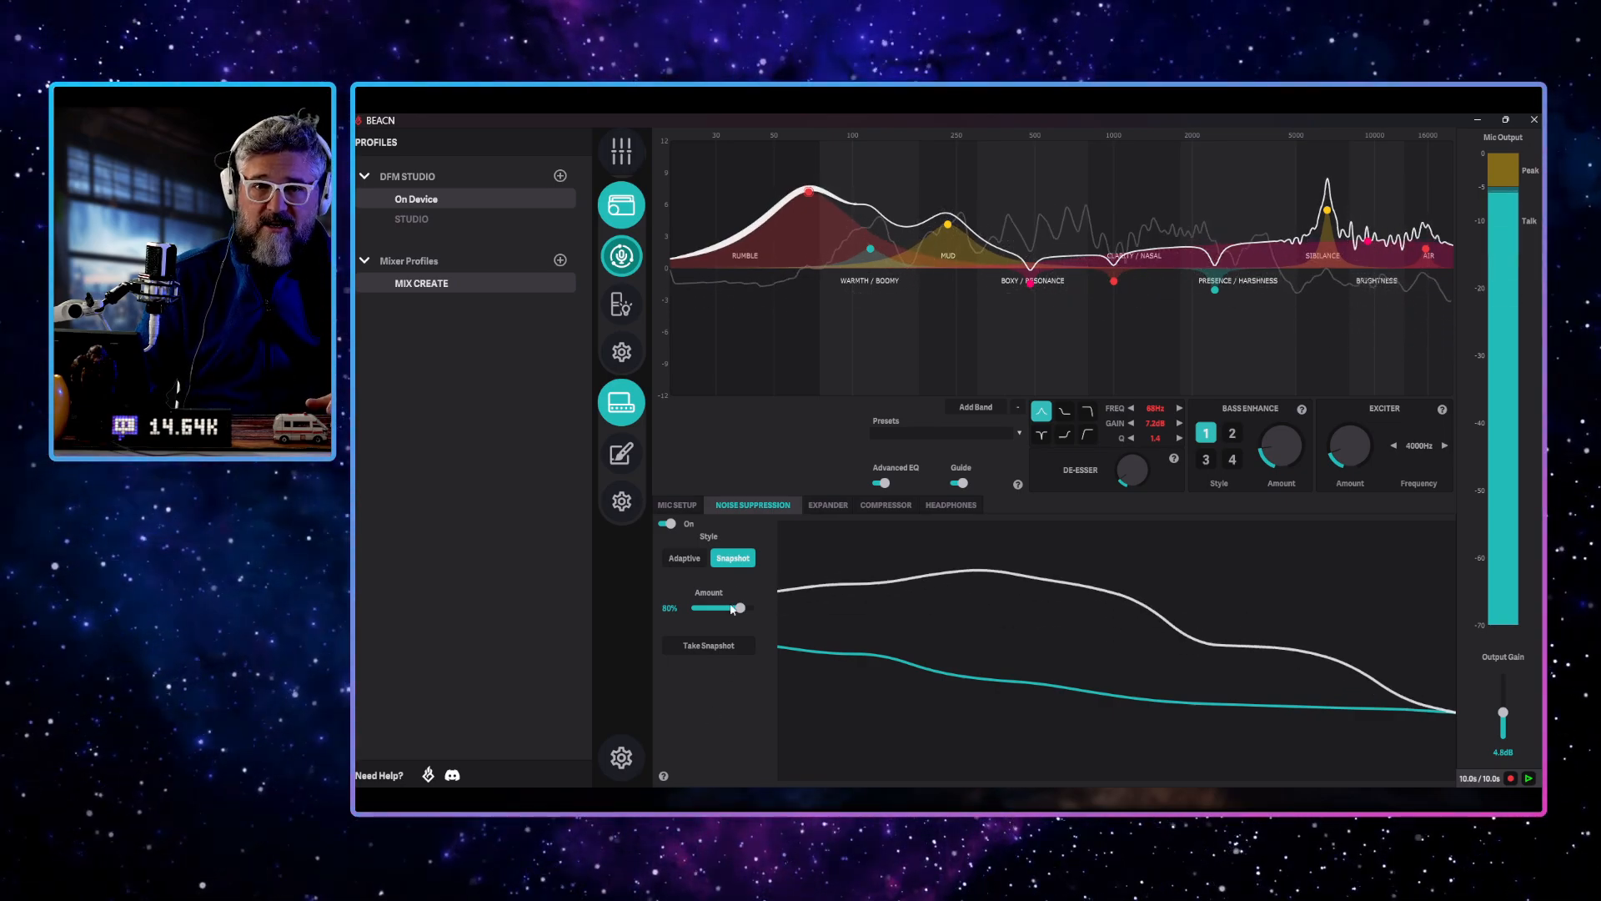
# Compare the expander's Simple and Advanced modes, and set the Advanced threshold to -60 dB
pyautogui.click(829, 504)
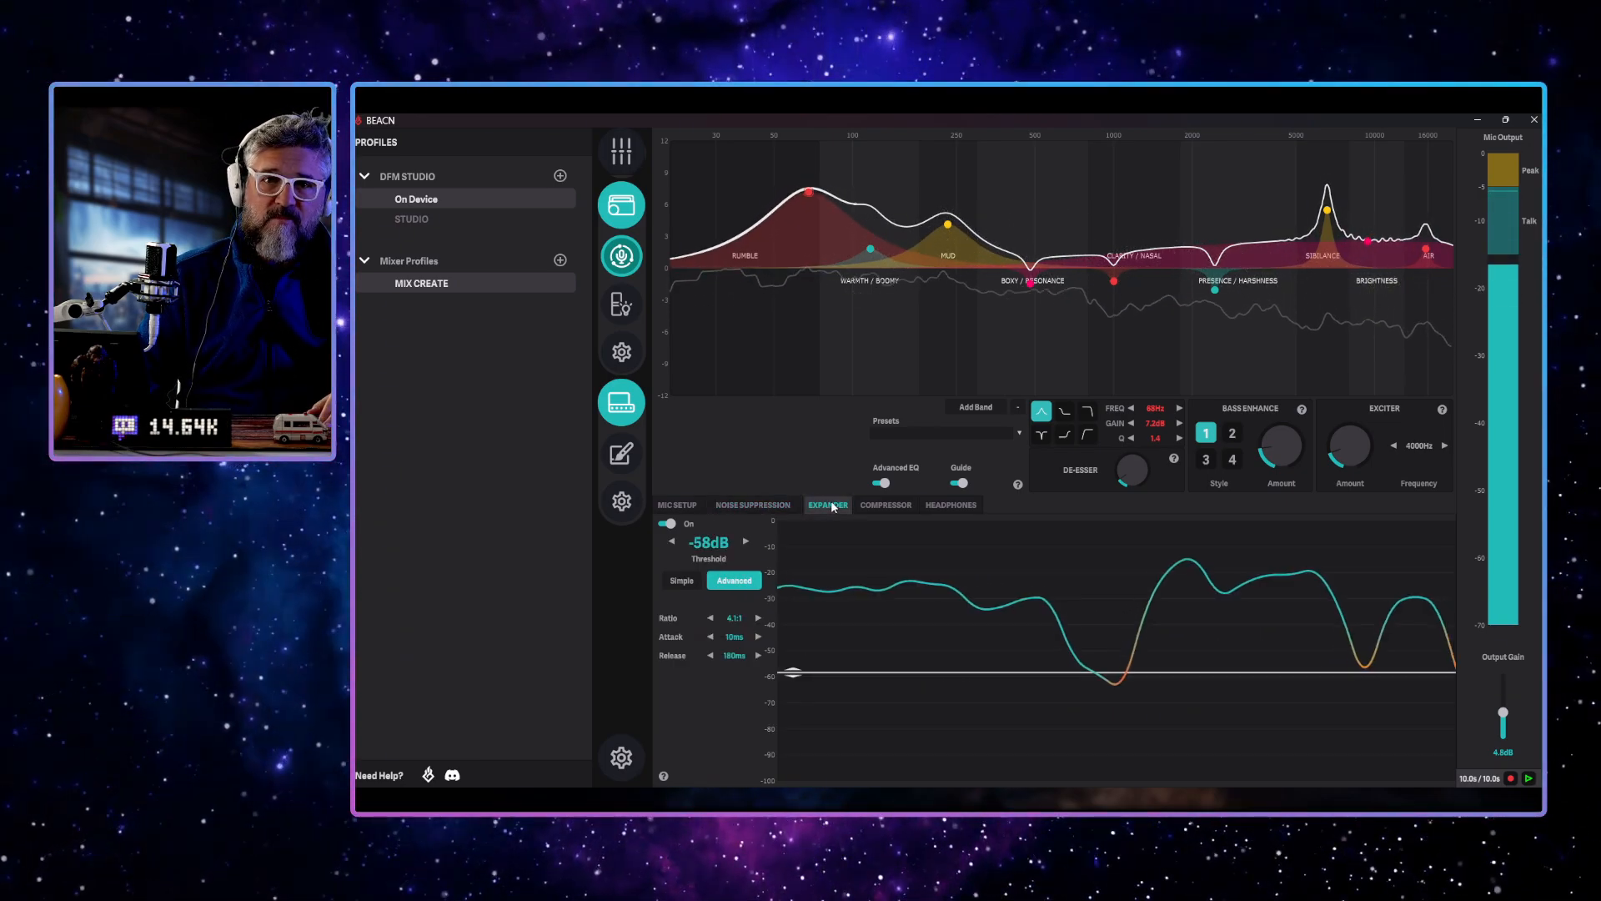
pyautogui.click(682, 580)
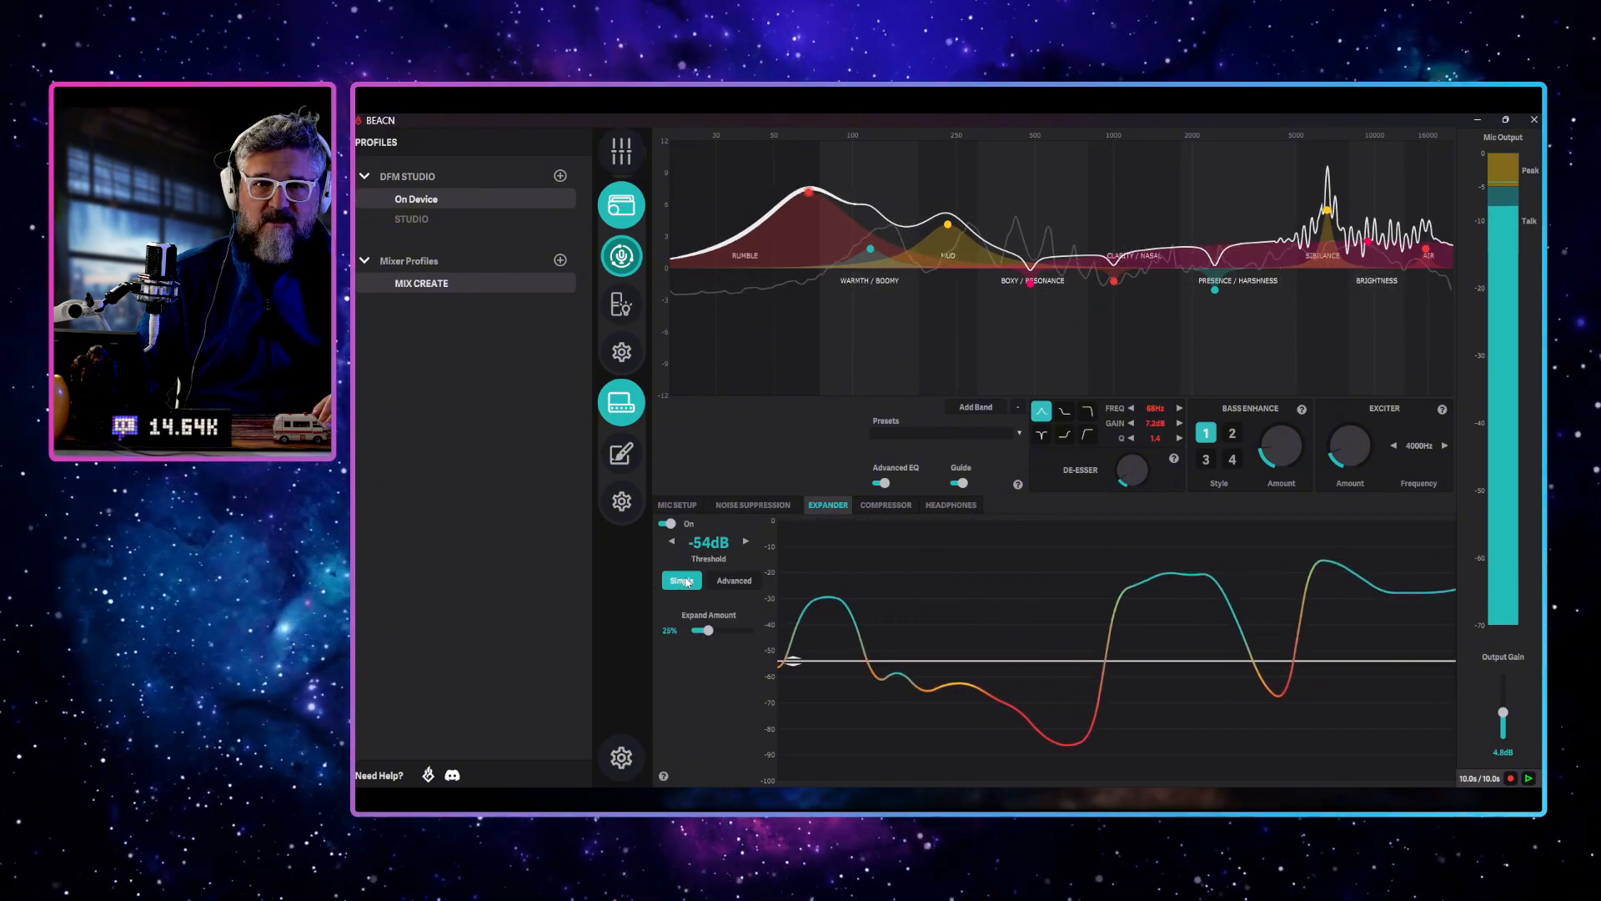
pyautogui.click(733, 581)
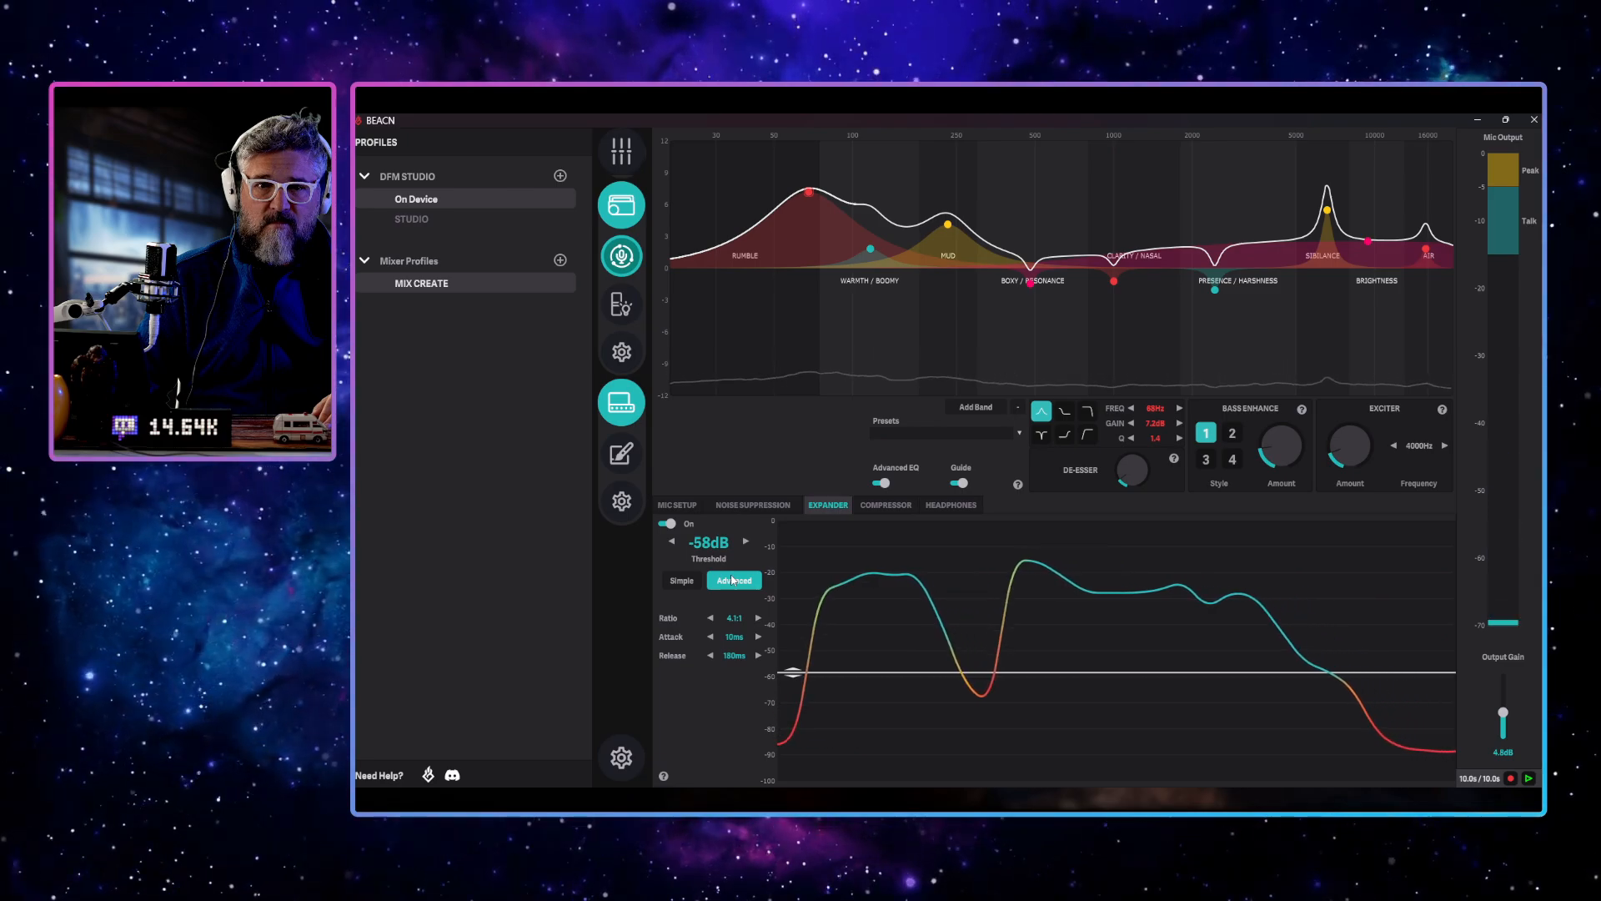
pyautogui.moveTo(792, 671); pyautogui.dragTo(794, 681)
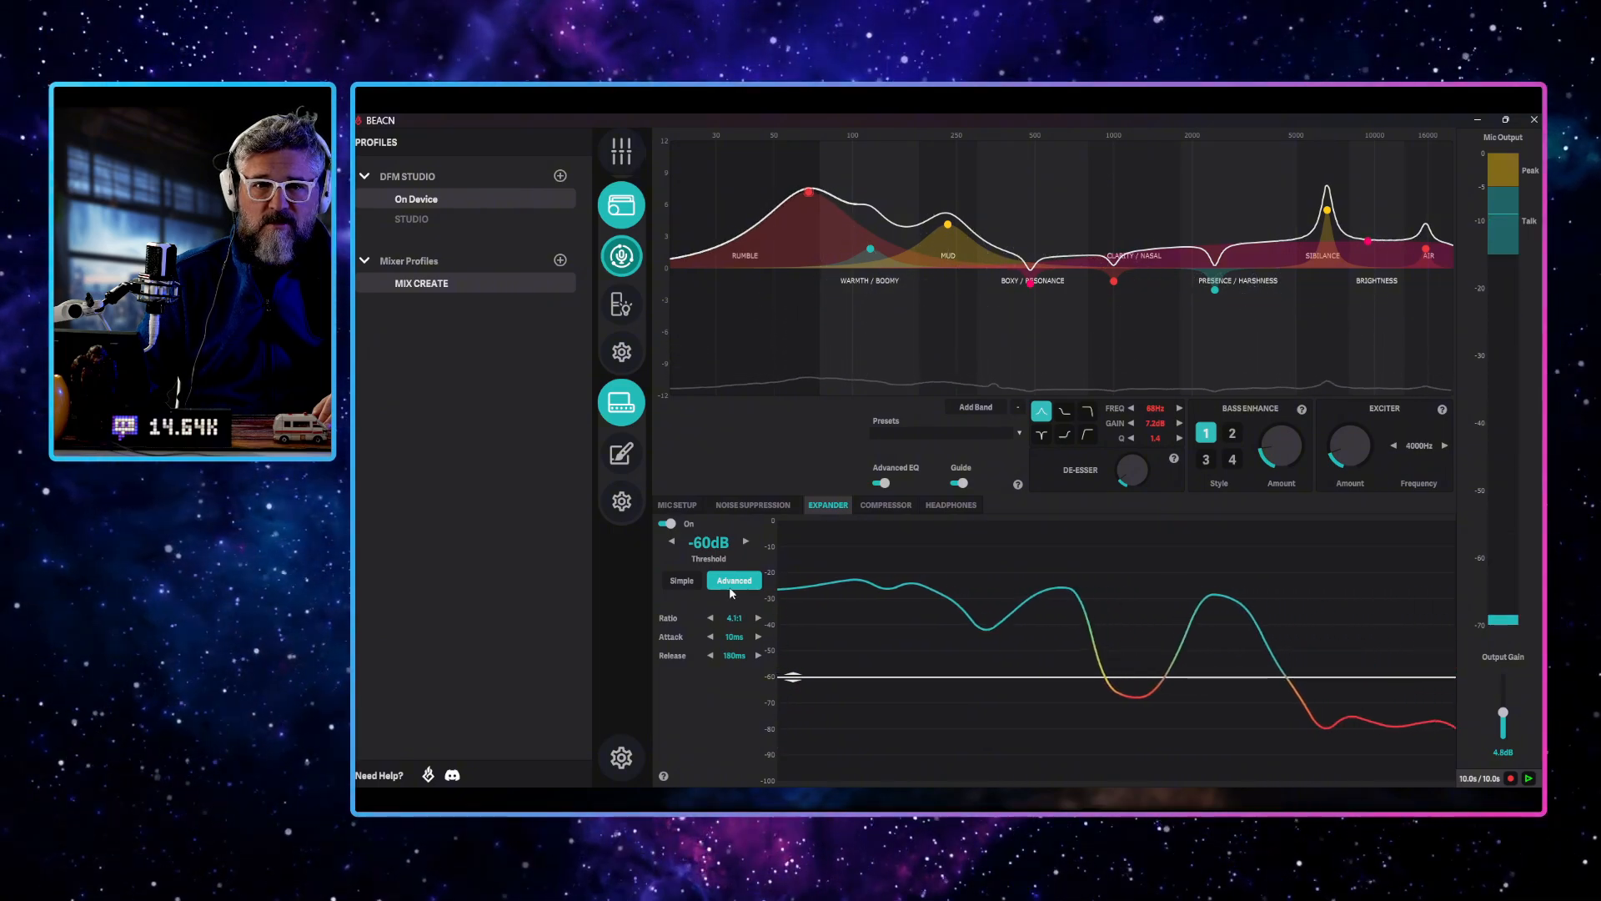
# Switch the expander to Simple mode with an expand amount of 41% and a threshold of -59 dB
pyautogui.click(682, 581)
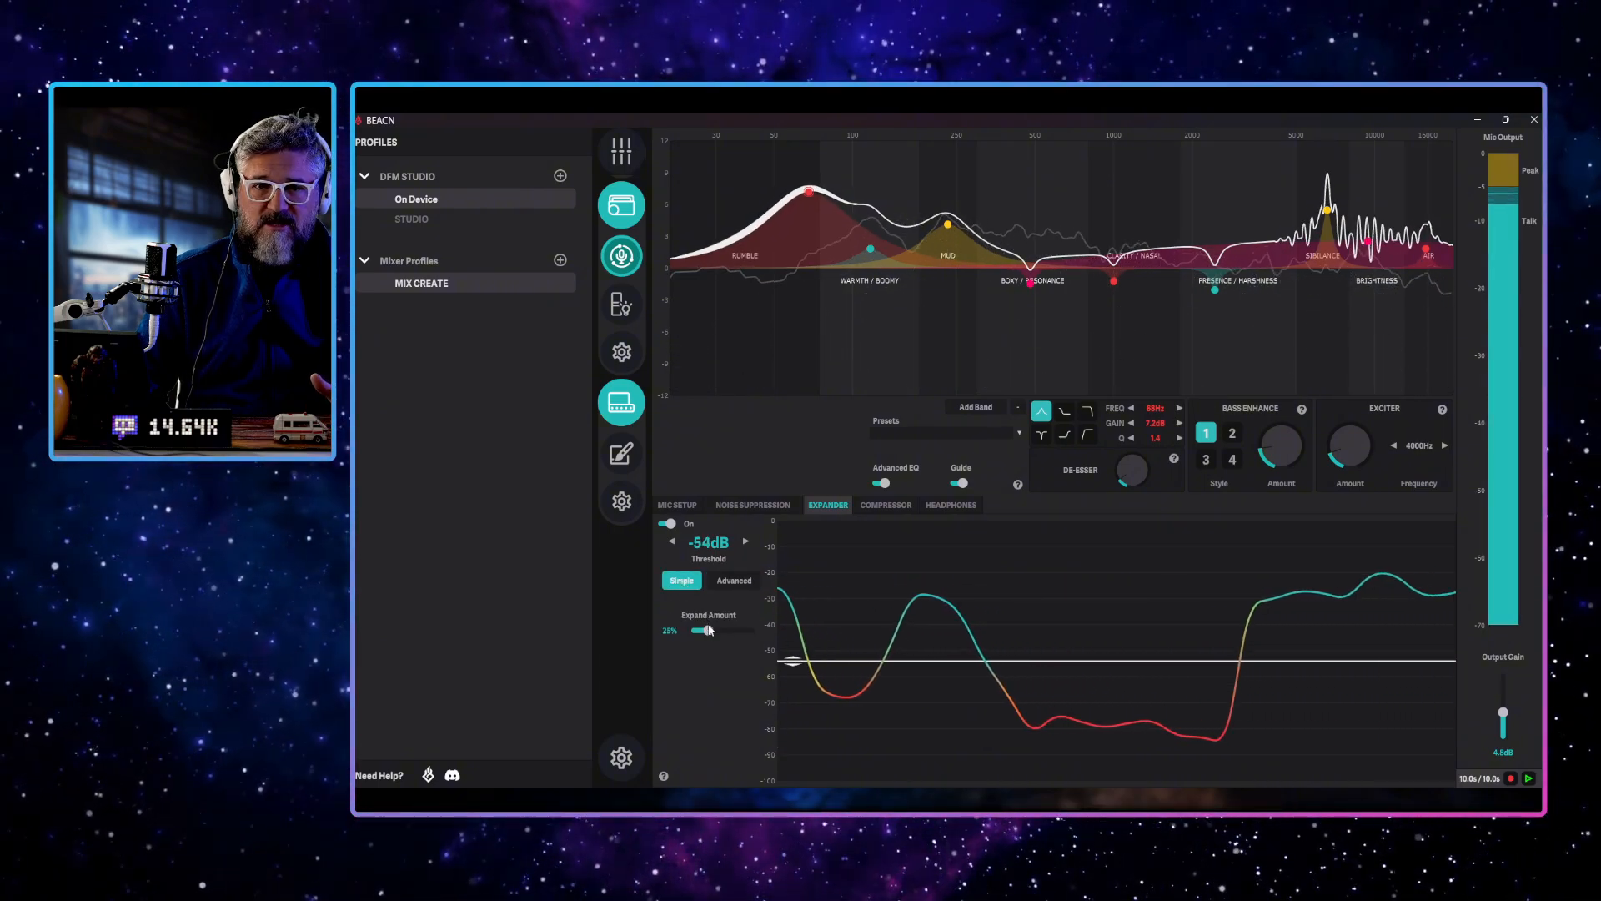
pyautogui.moveTo(711, 632); pyautogui.dragTo(719, 629)
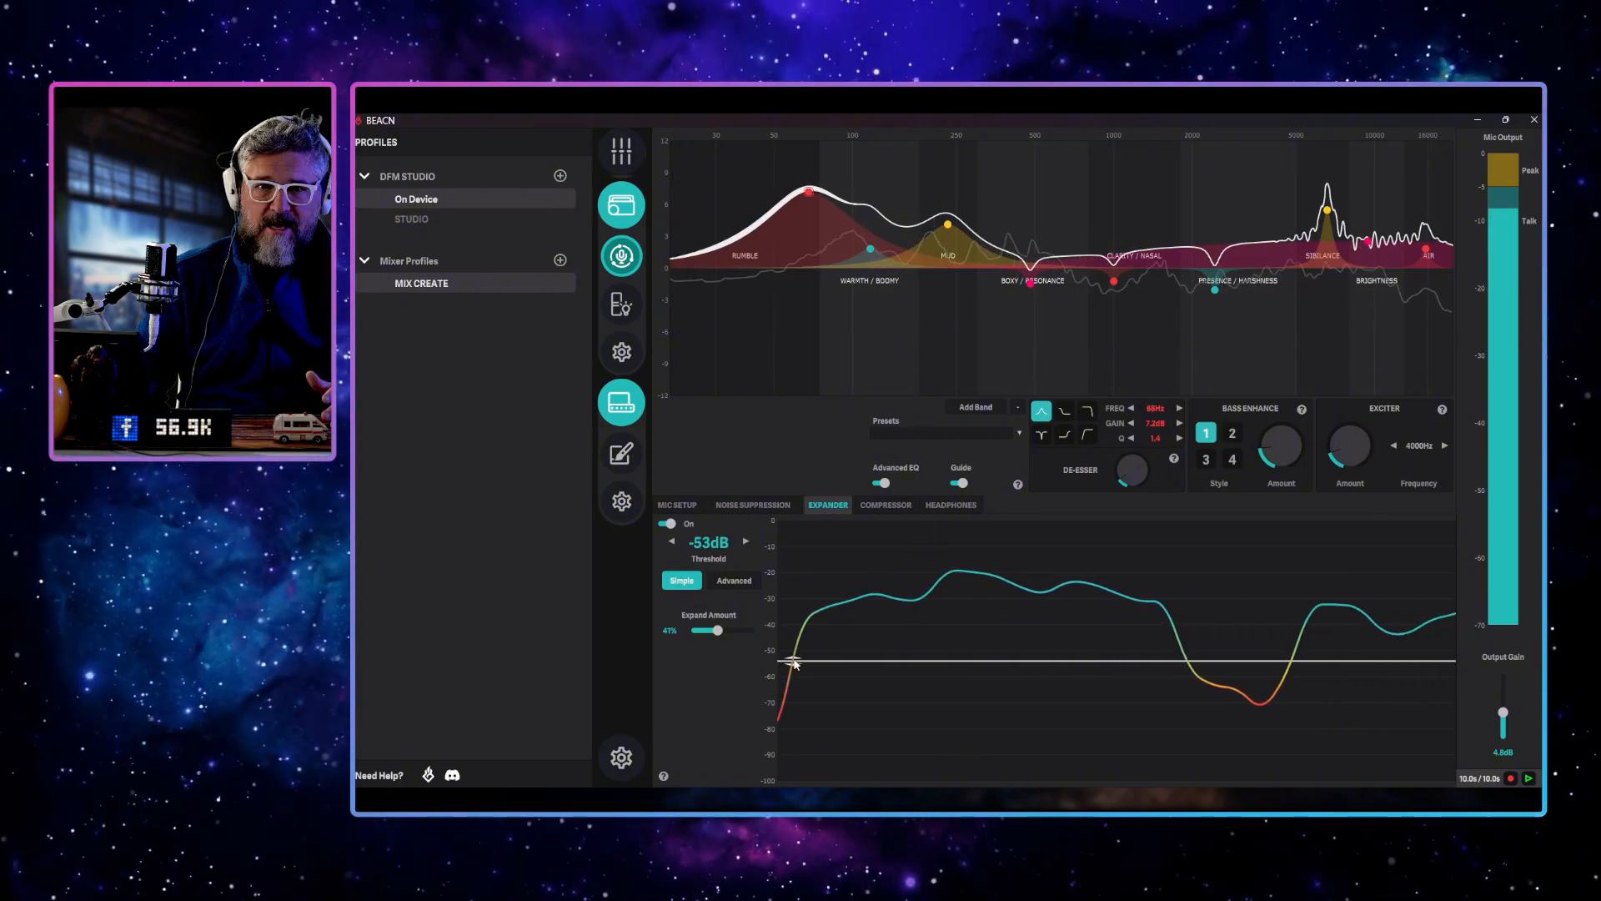
pyautogui.moveTo(794, 663); pyautogui.dragTo(803, 677)
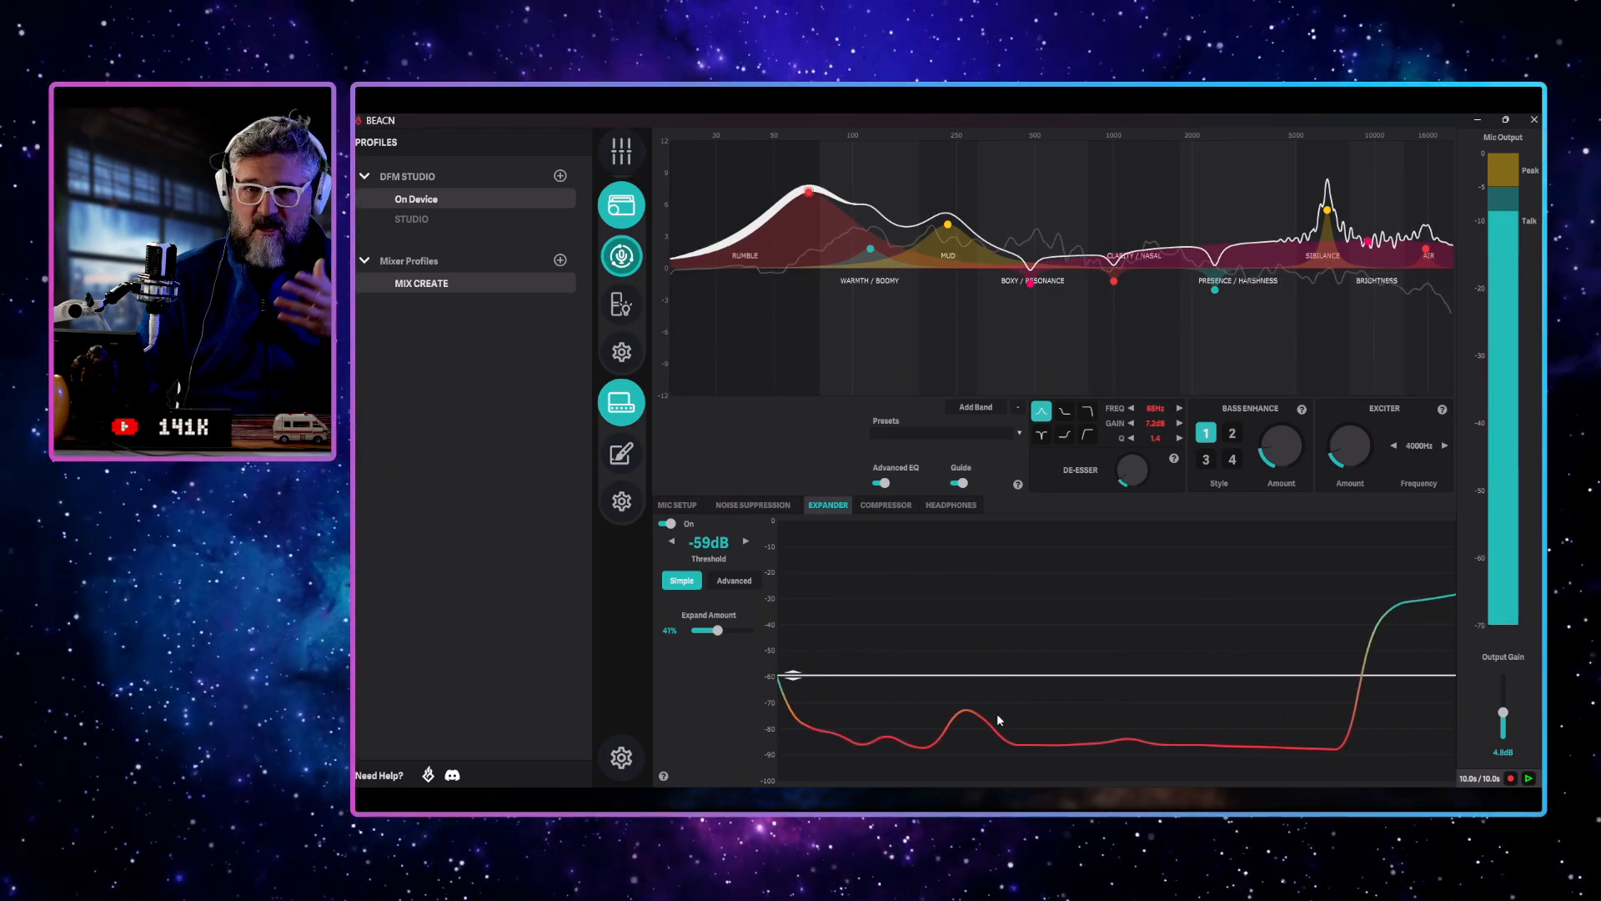
# Switch the compressor to Advanced mode, settle its threshold at -17 dB, and set the make-up gain to 5.7 dB
pyautogui.click(880, 506)
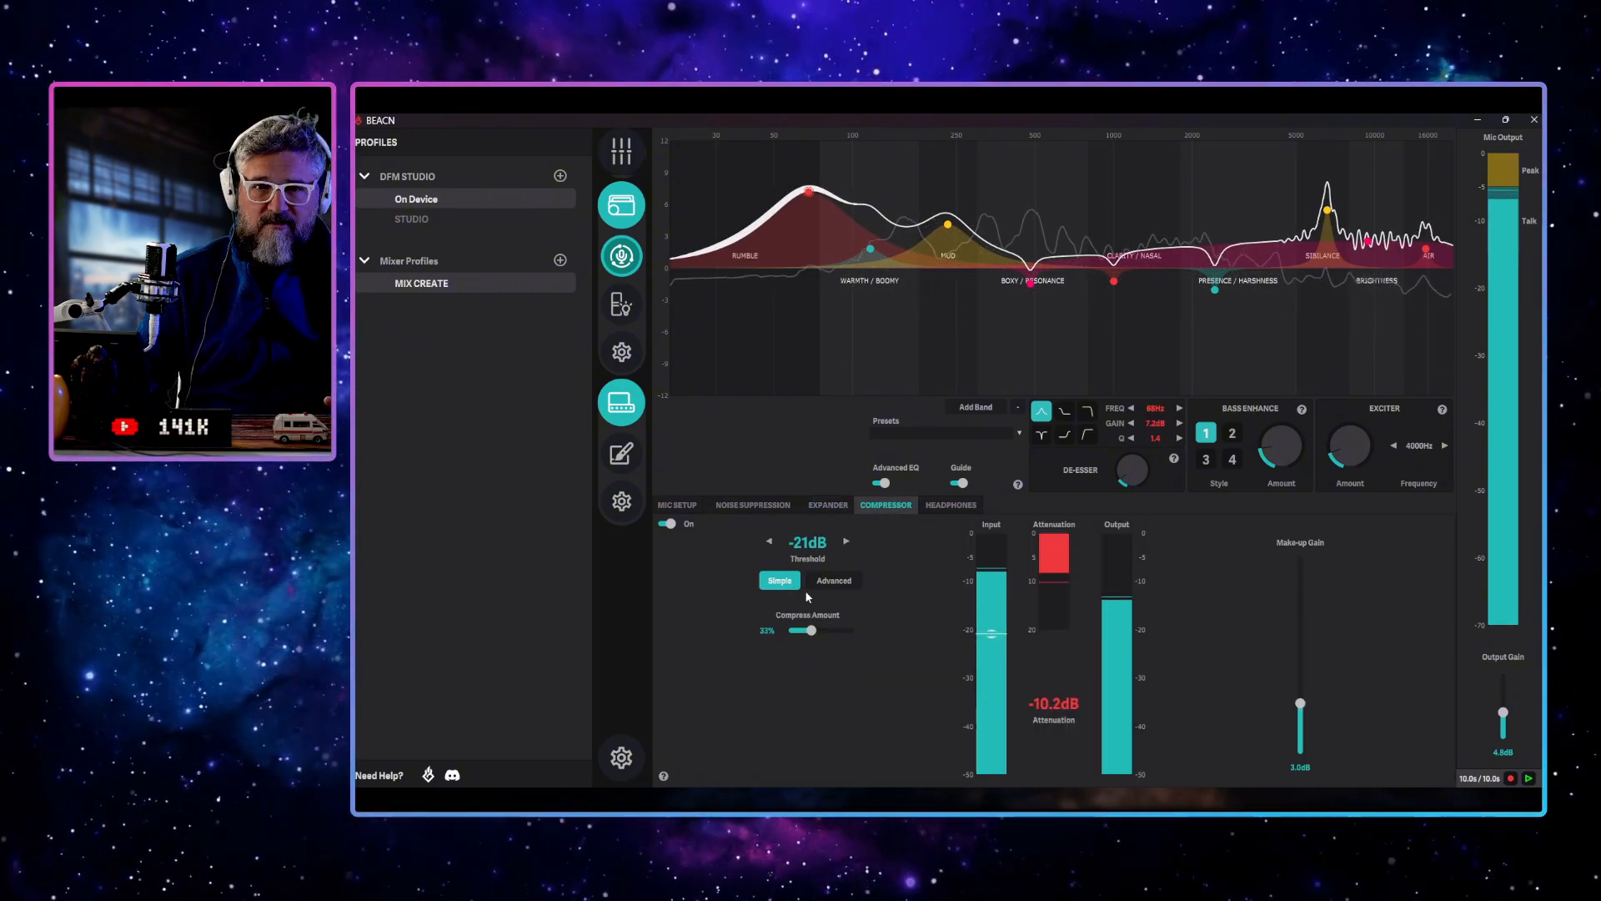
pyautogui.click(833, 582)
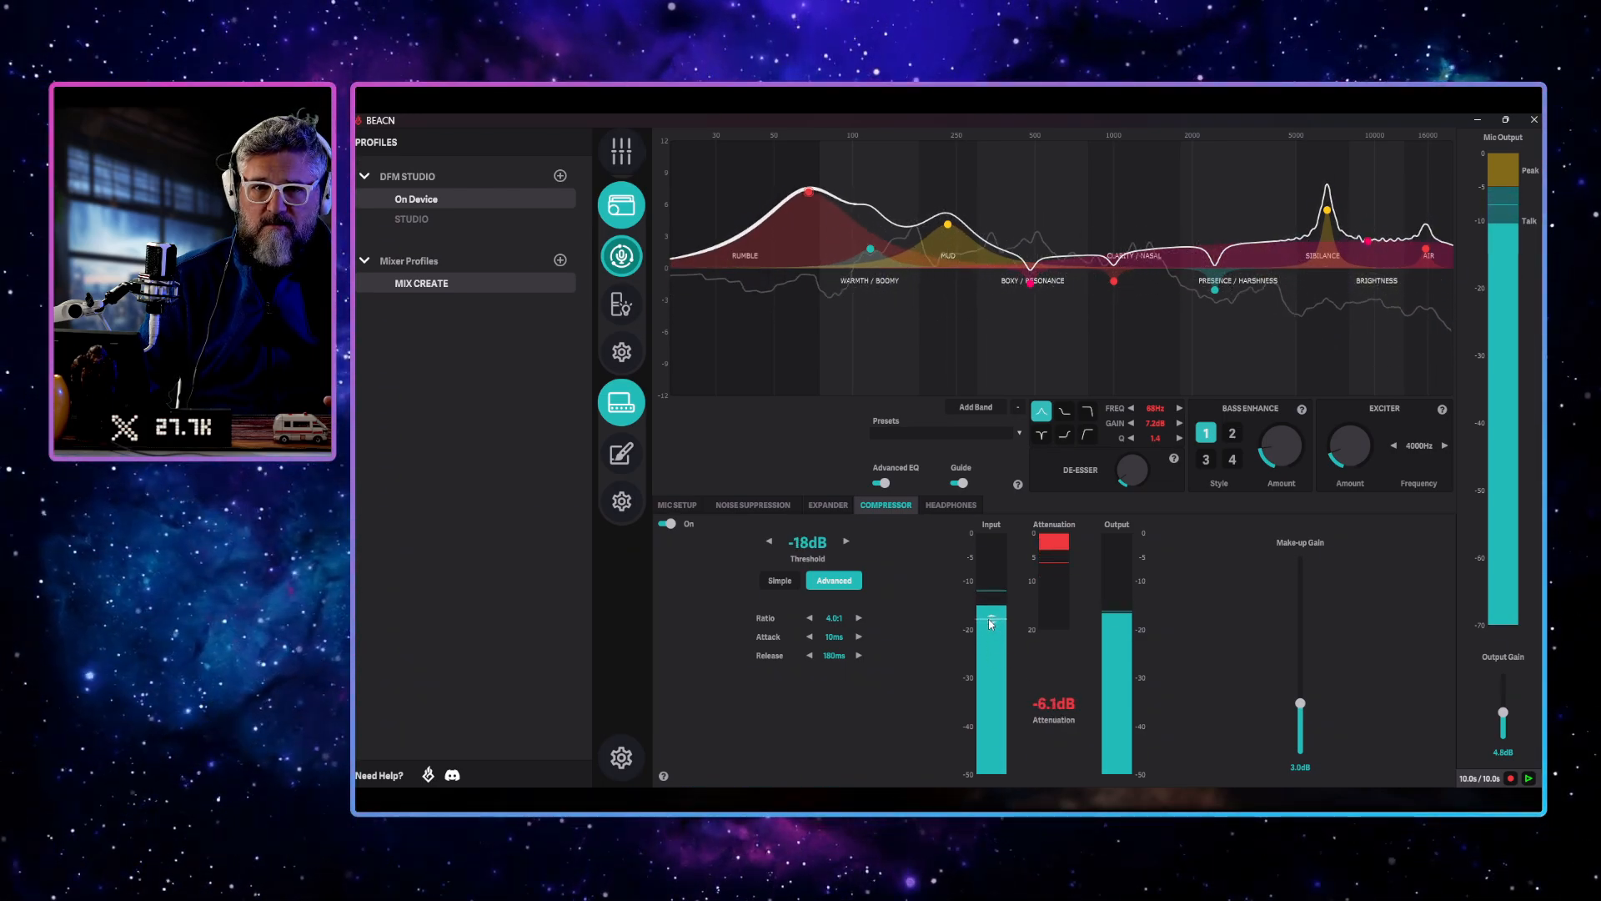
pyautogui.moveTo(991, 622); pyautogui.dragTo(991, 613)
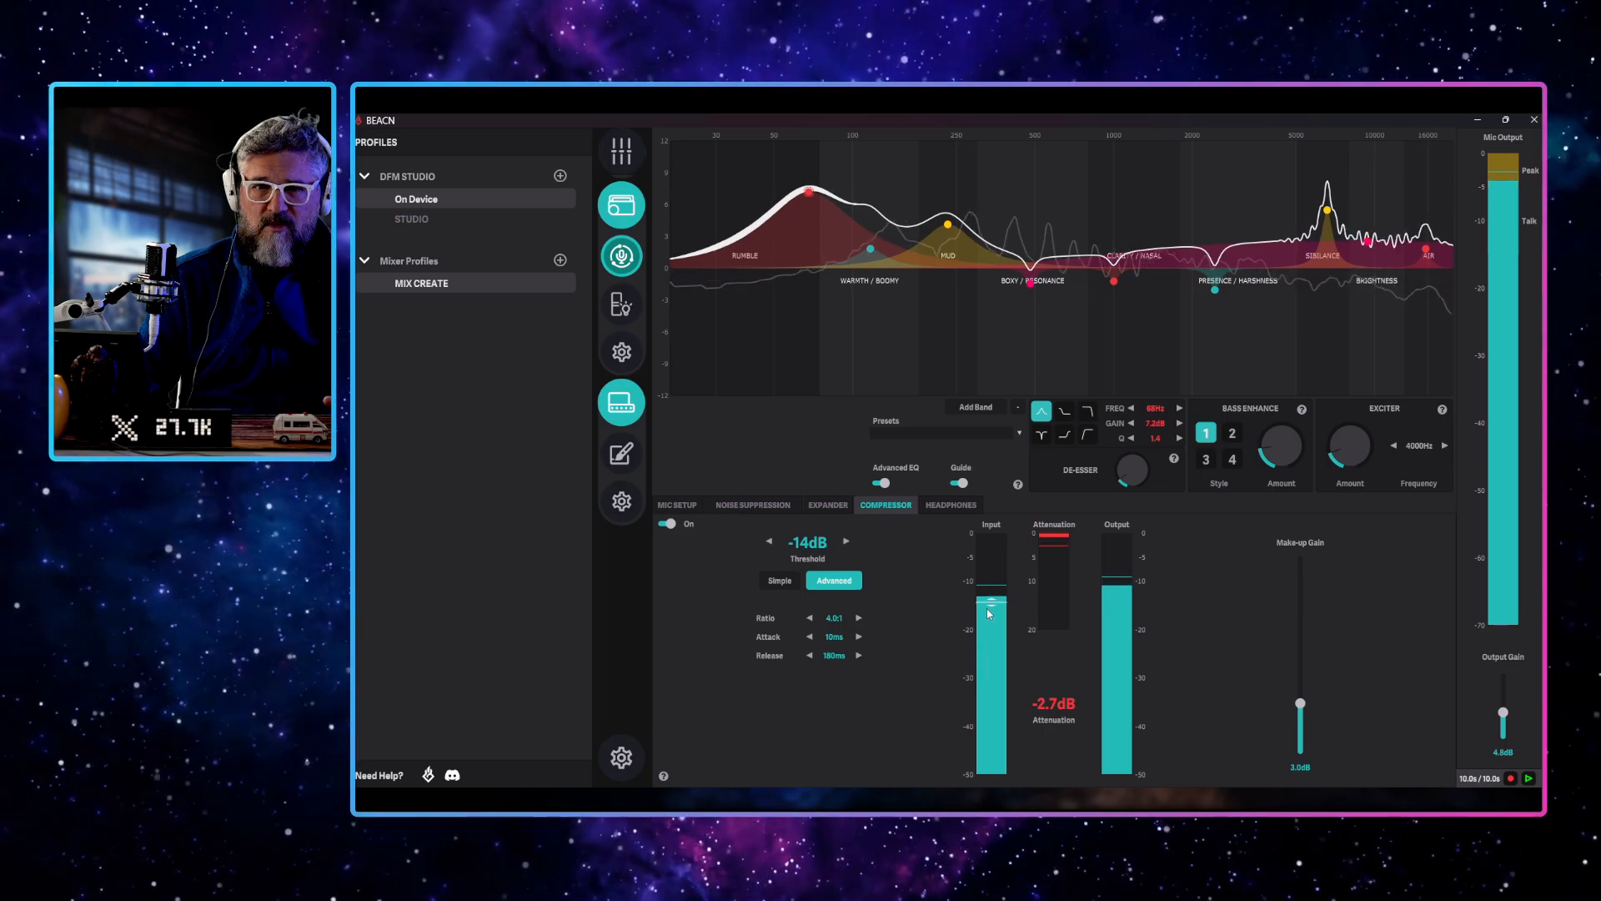
pyautogui.moveTo(991, 607); pyautogui.dragTo(991, 615)
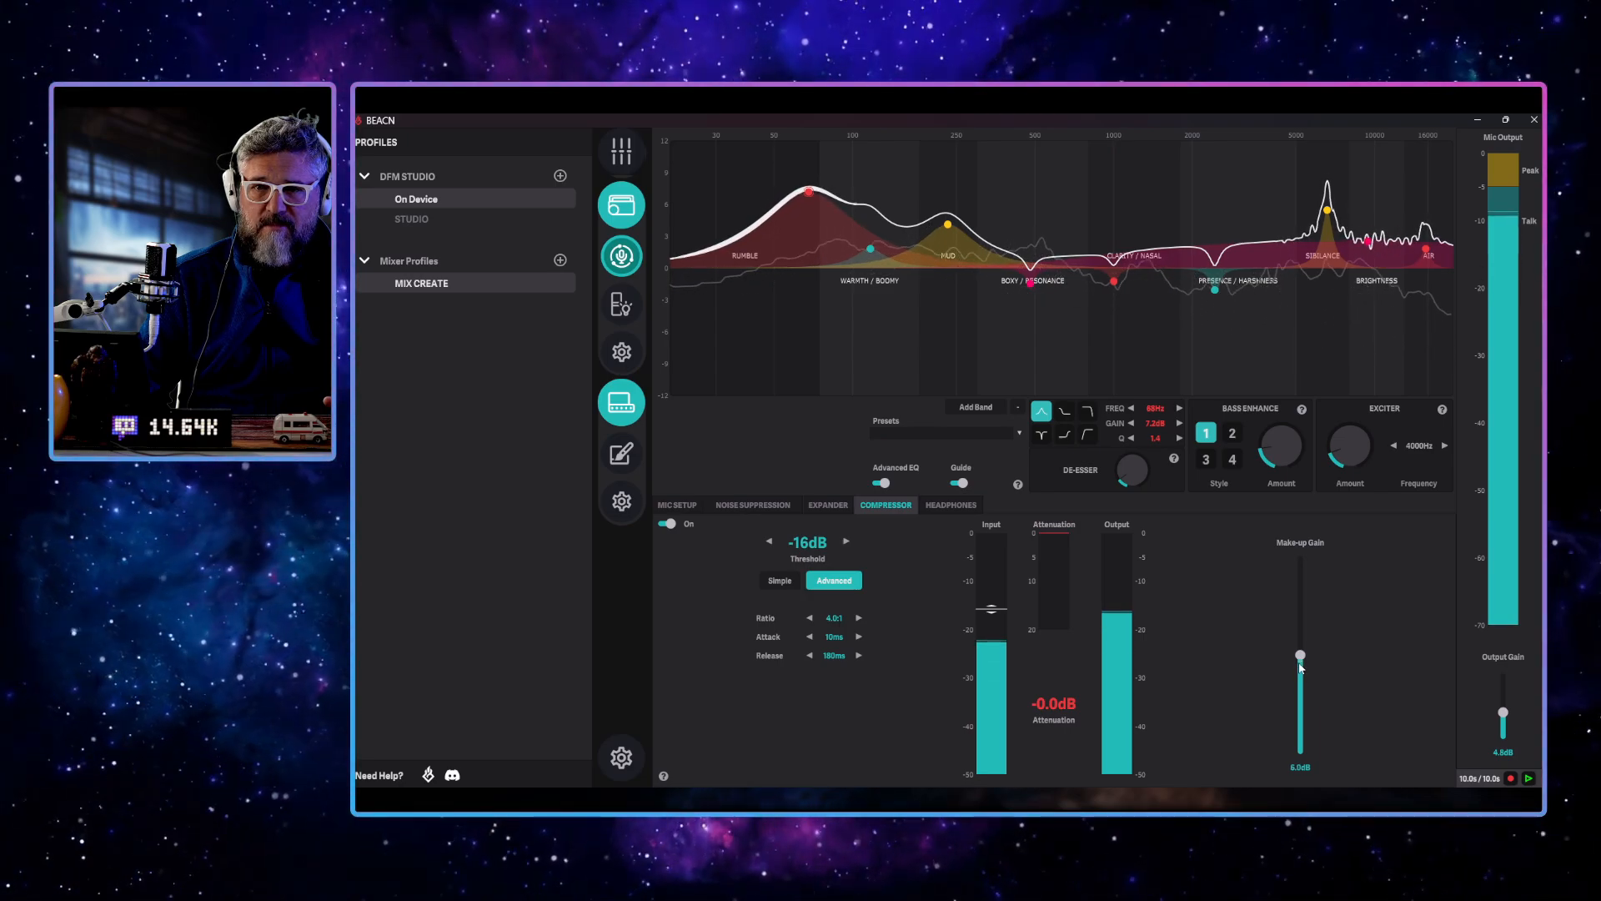
pyautogui.moveTo(1300, 667); pyautogui.dragTo(1301, 670)
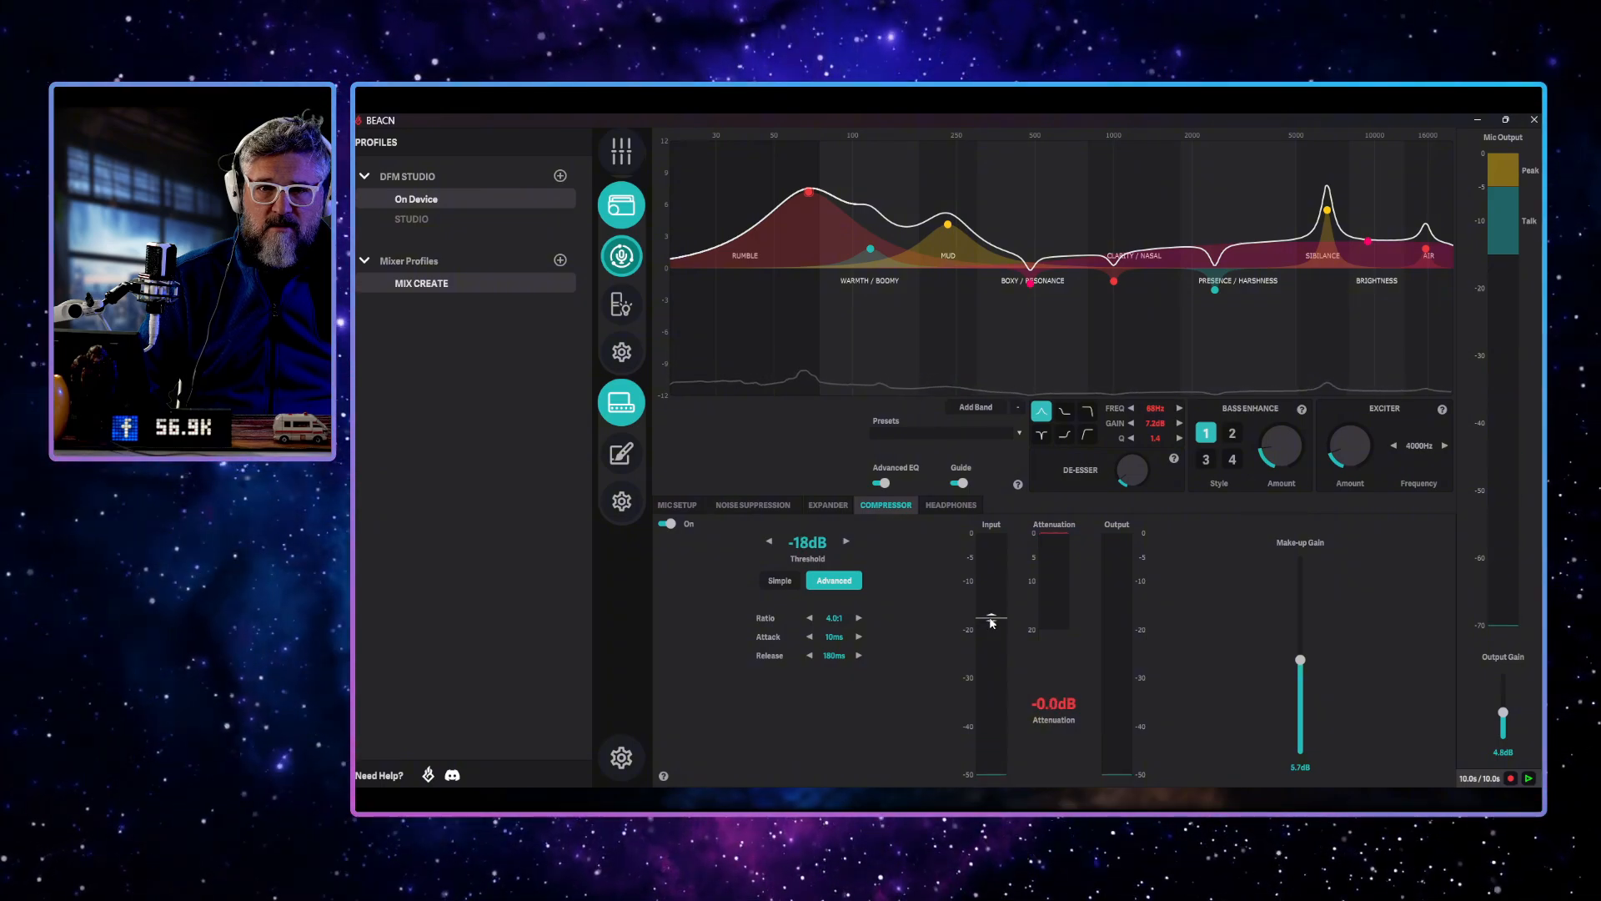
pyautogui.moveTo(991, 622); pyautogui.dragTo(993, 636)
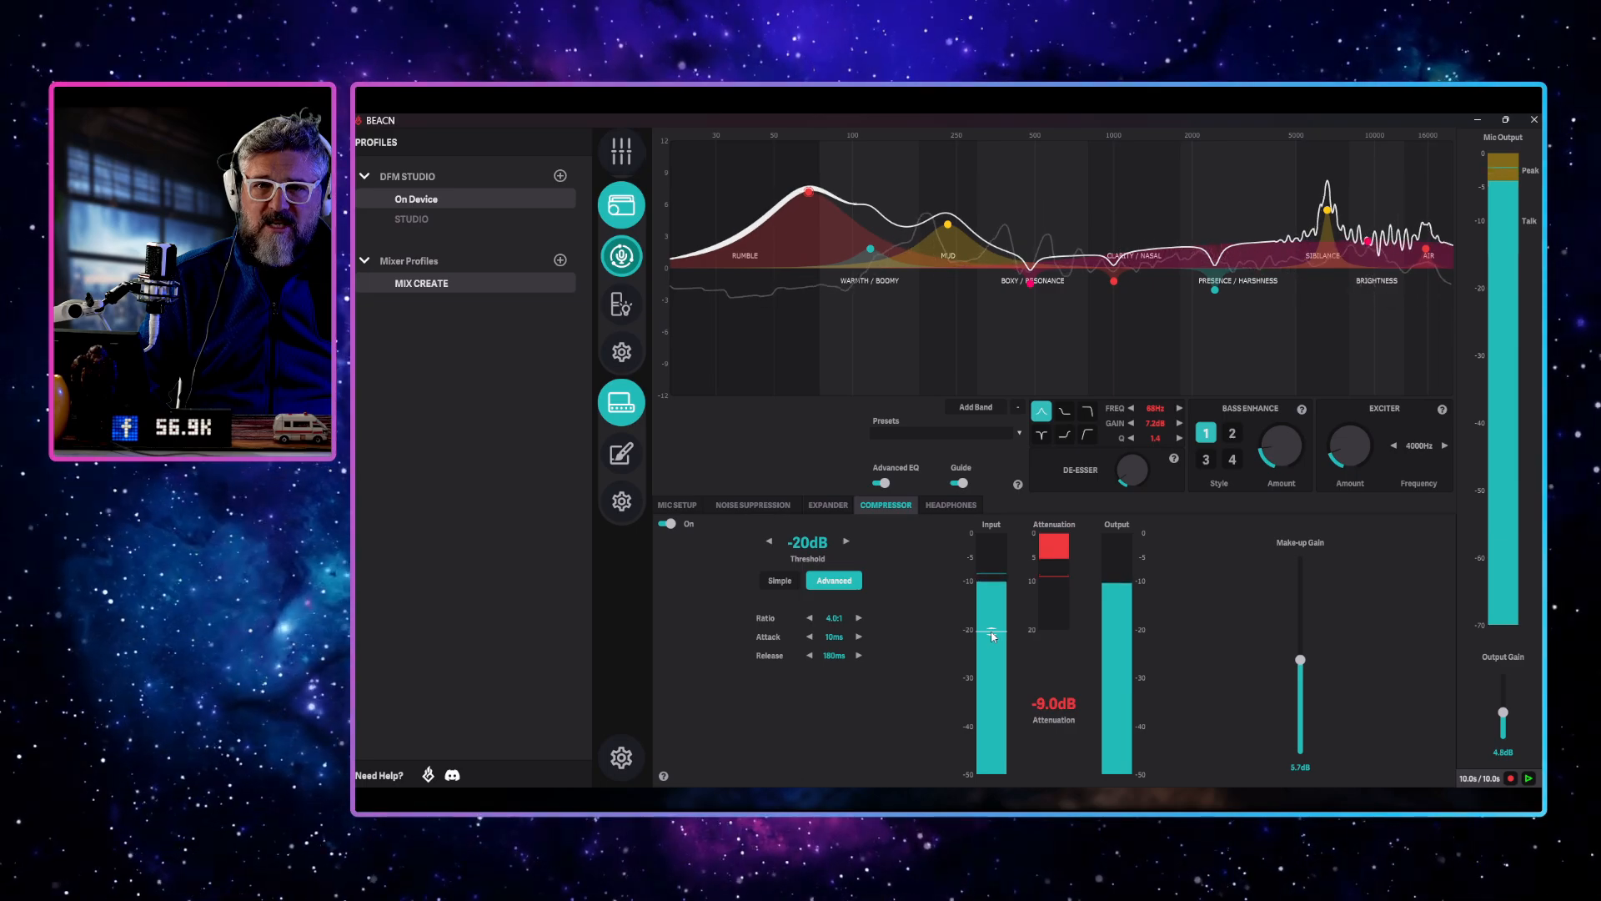
pyautogui.moveTo(993, 621); pyautogui.dragTo(993, 619)
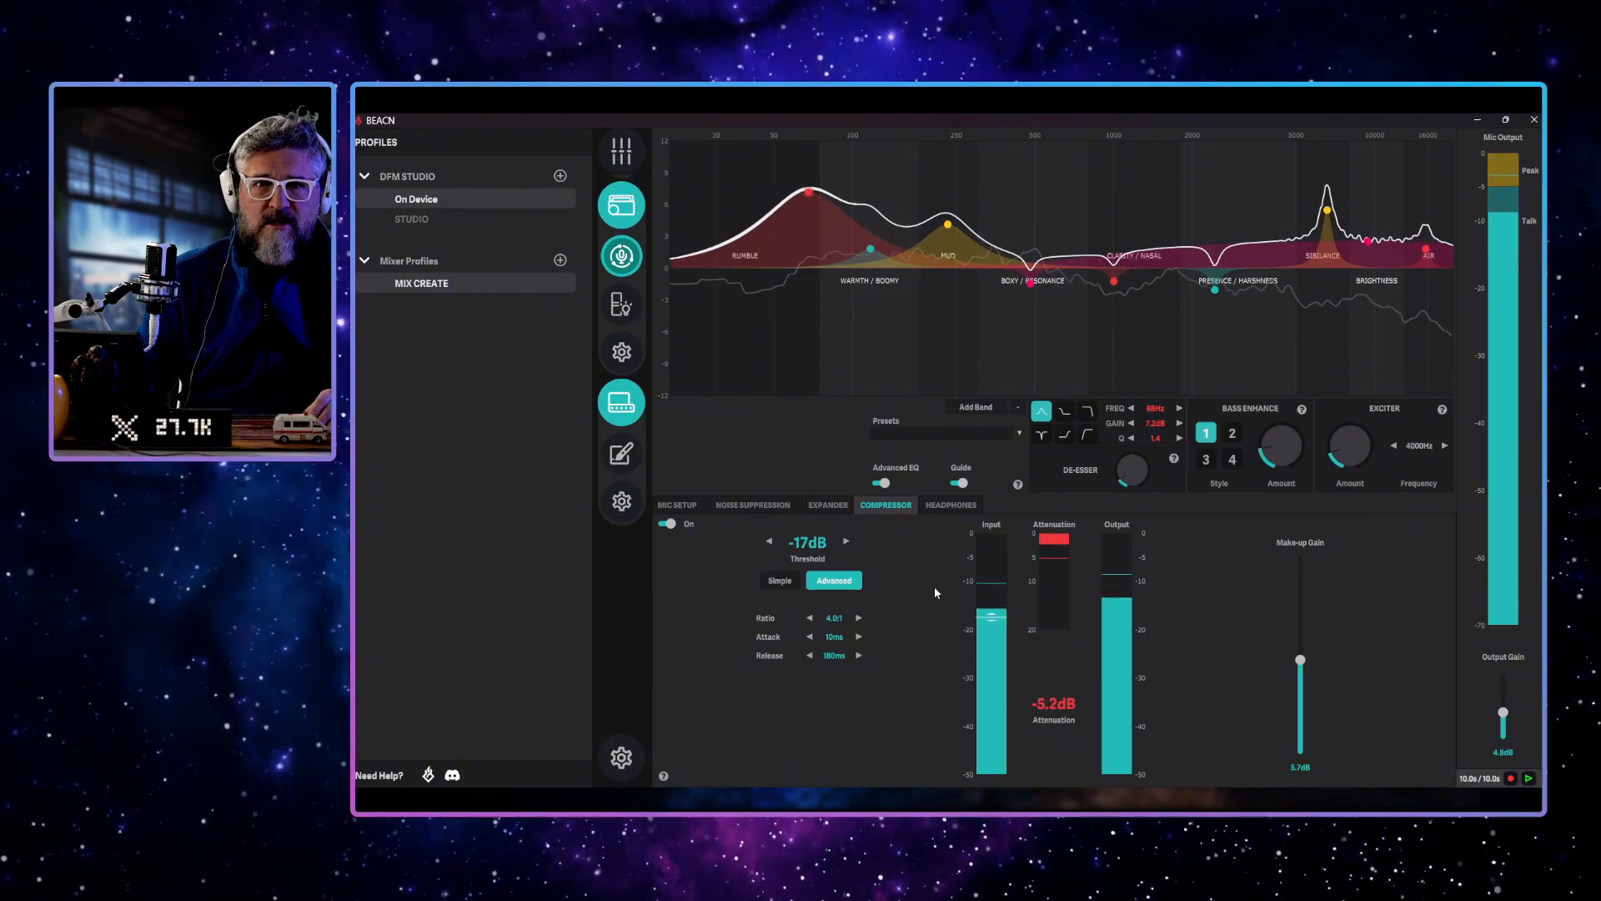
# Compare the sound of the STUDIO profile with the On Device profile, ending back on On Device
pyautogui.moveTo(542, 283)
pyautogui.moveTo(543, 201)
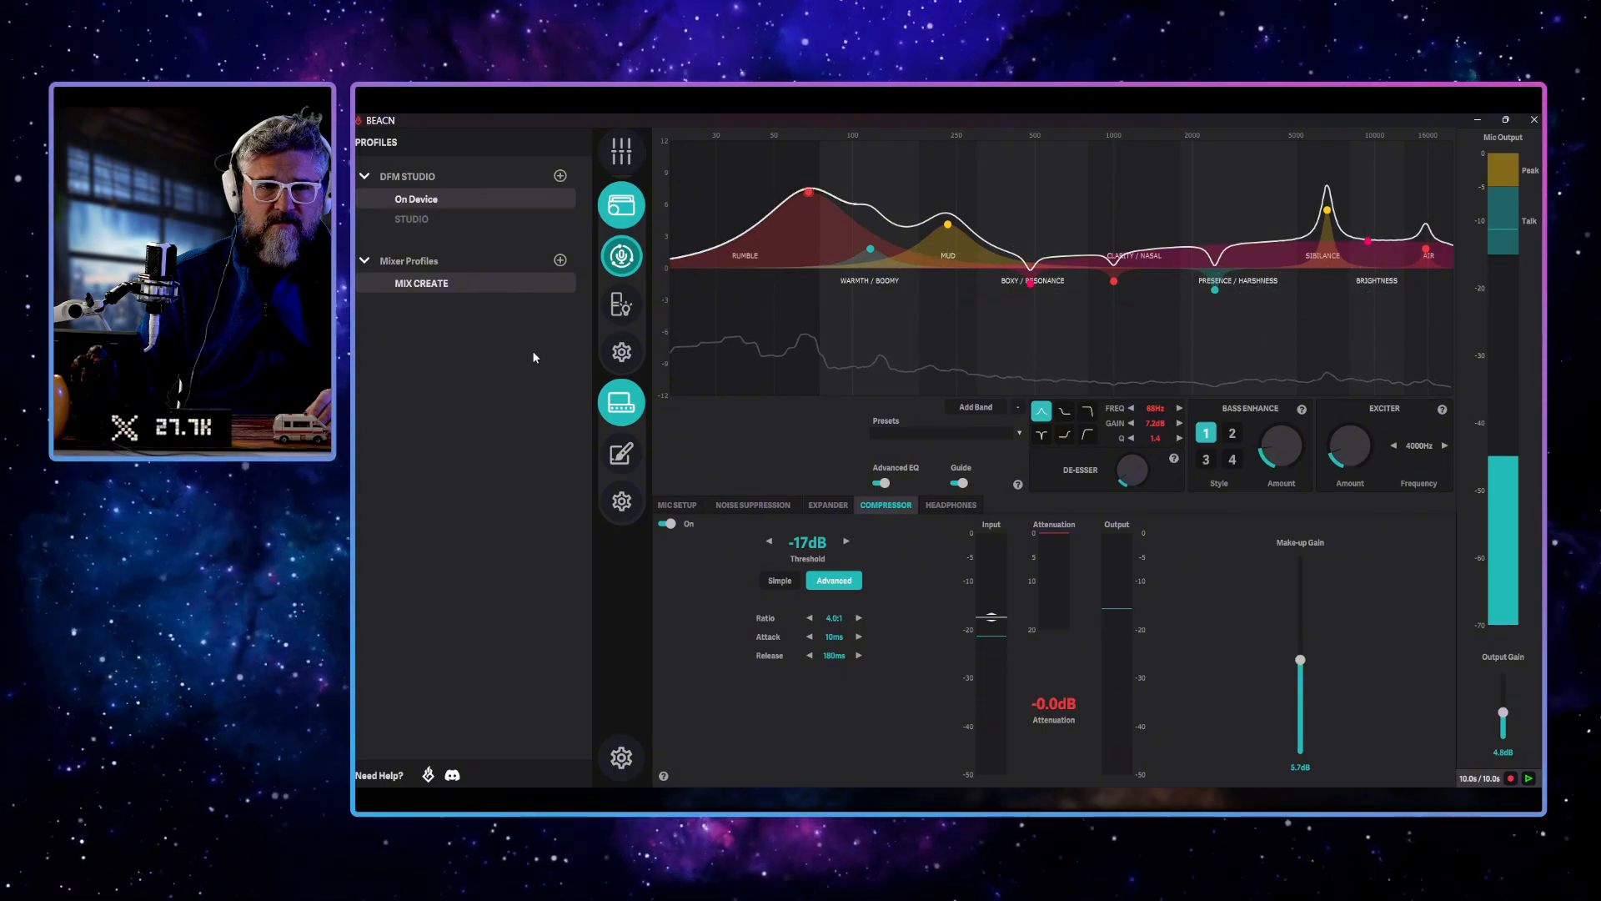
pyautogui.moveTo(484, 197)
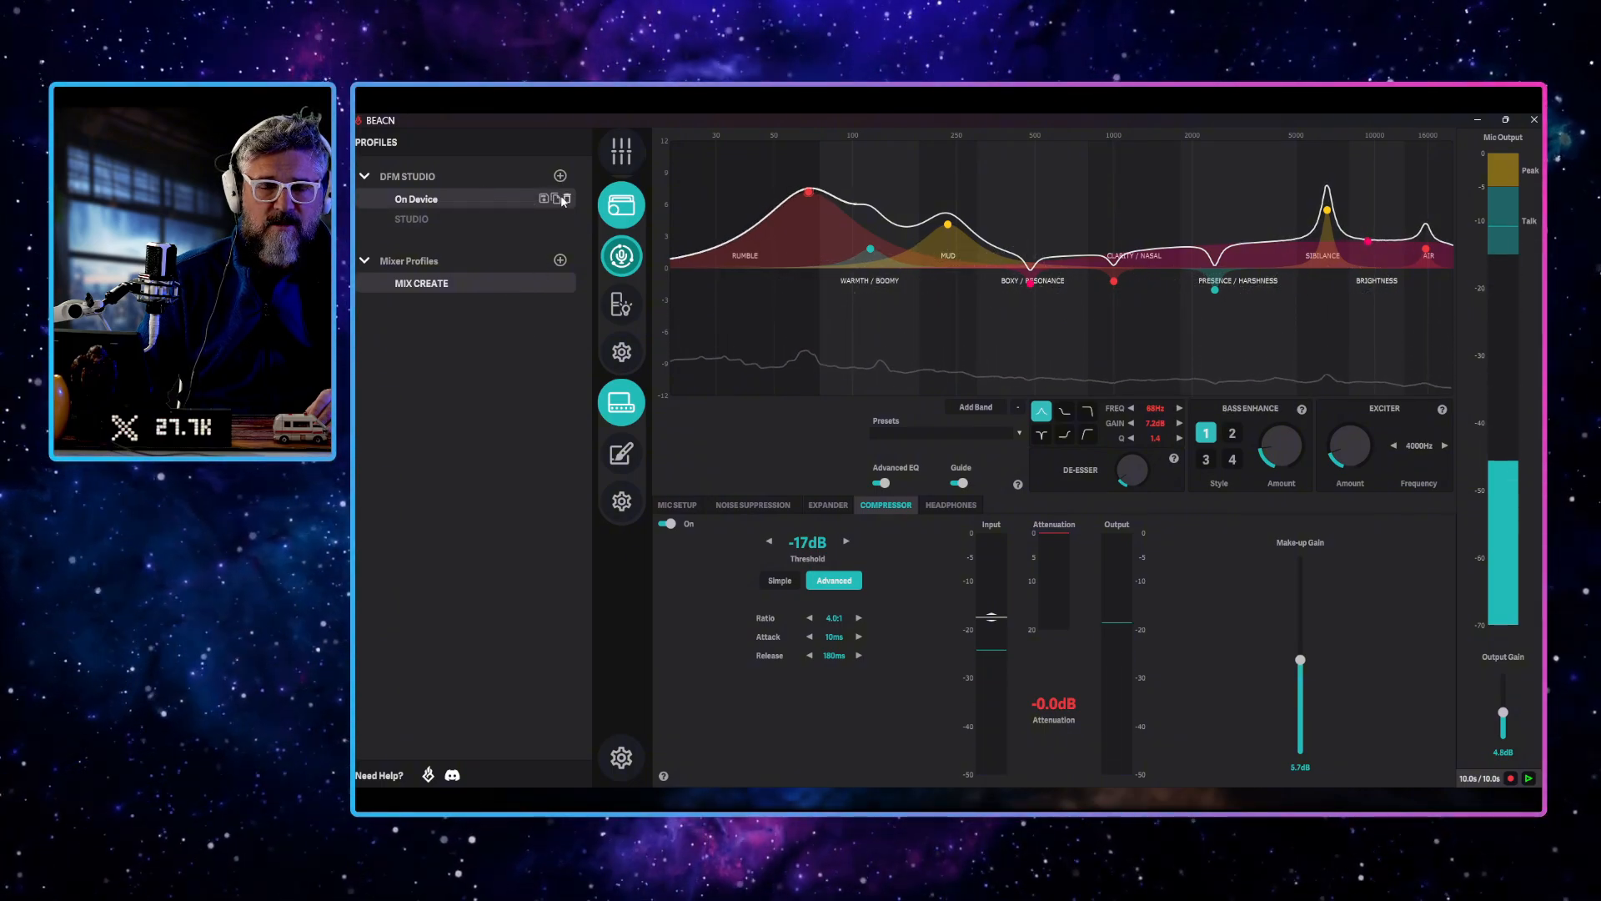
pyautogui.click(472, 217)
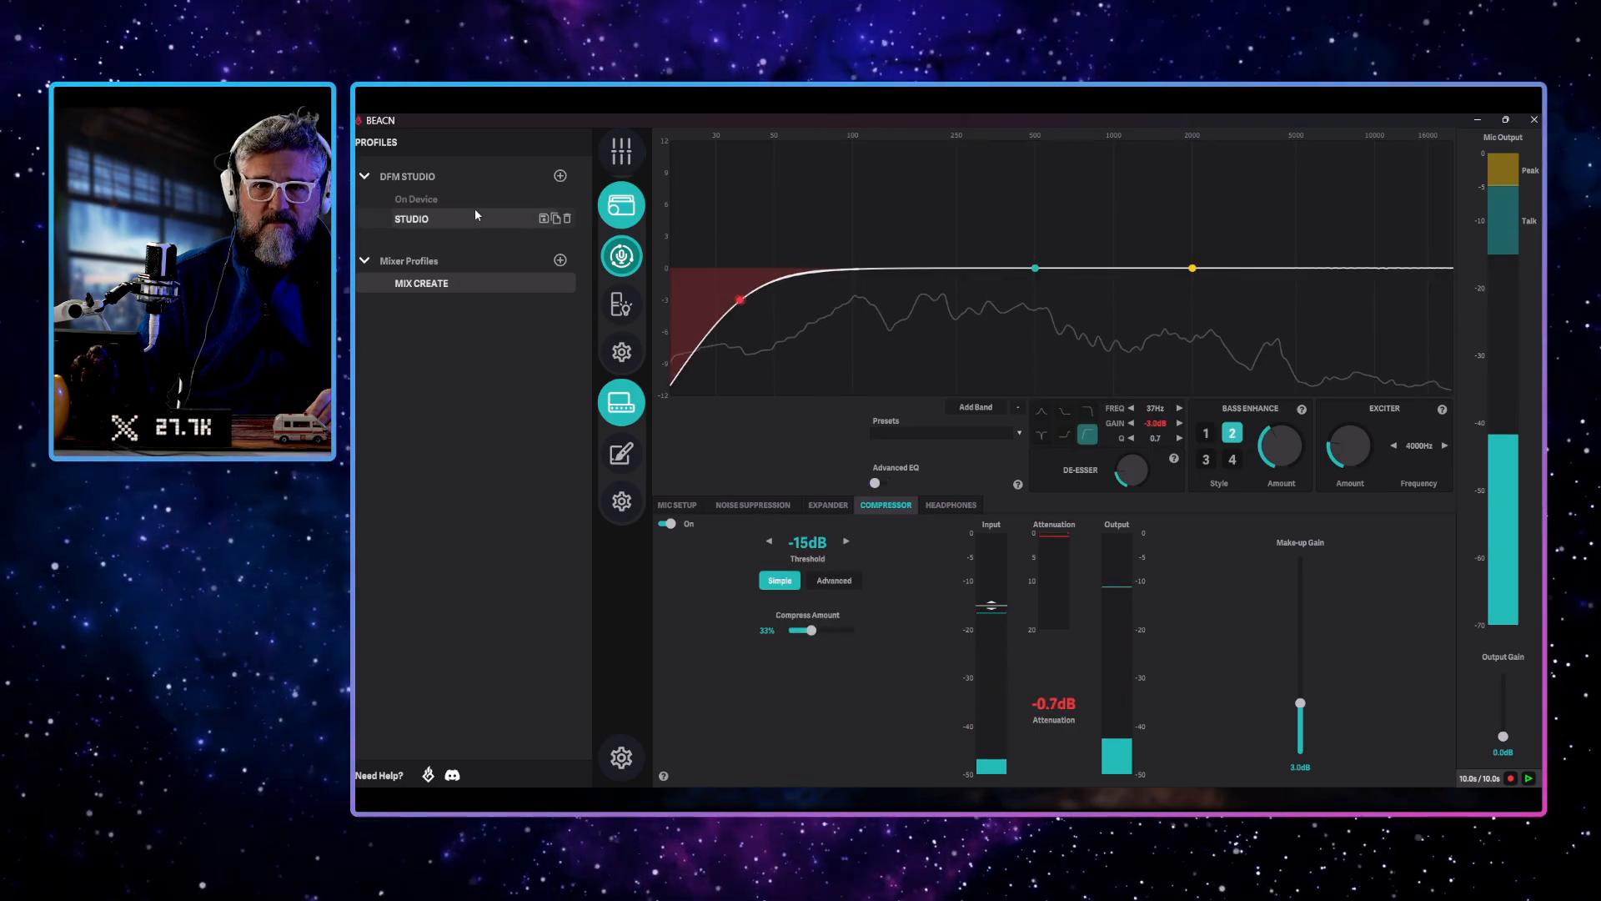
pyautogui.click(469, 199)
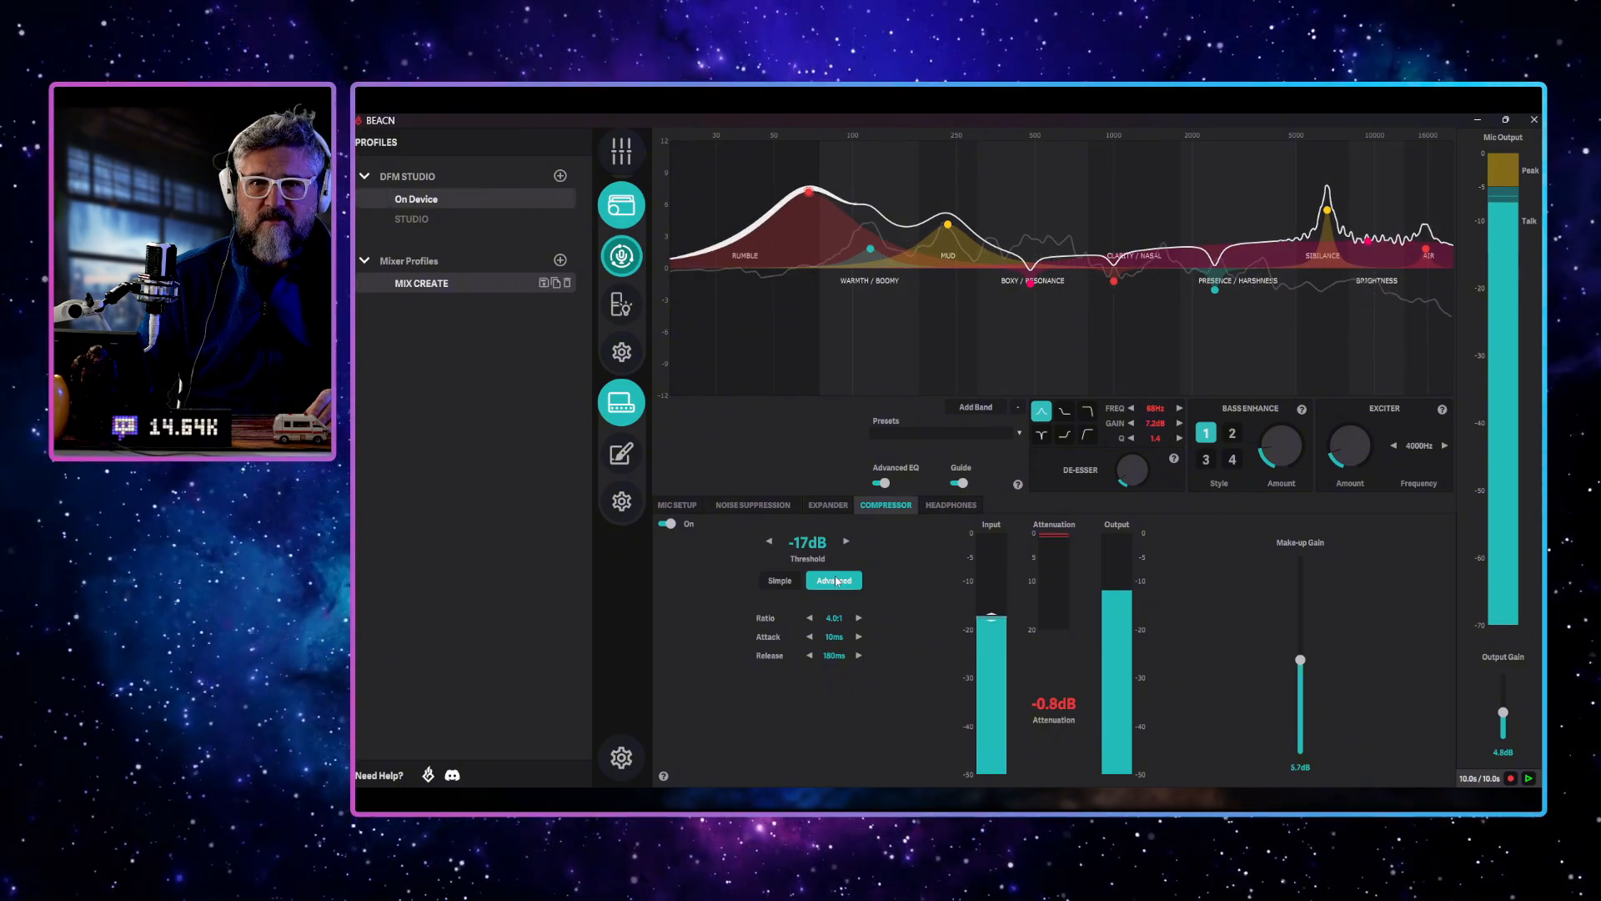
# Turn the subwoofer level in the headphone settings down to 0
pyautogui.click(937, 504)
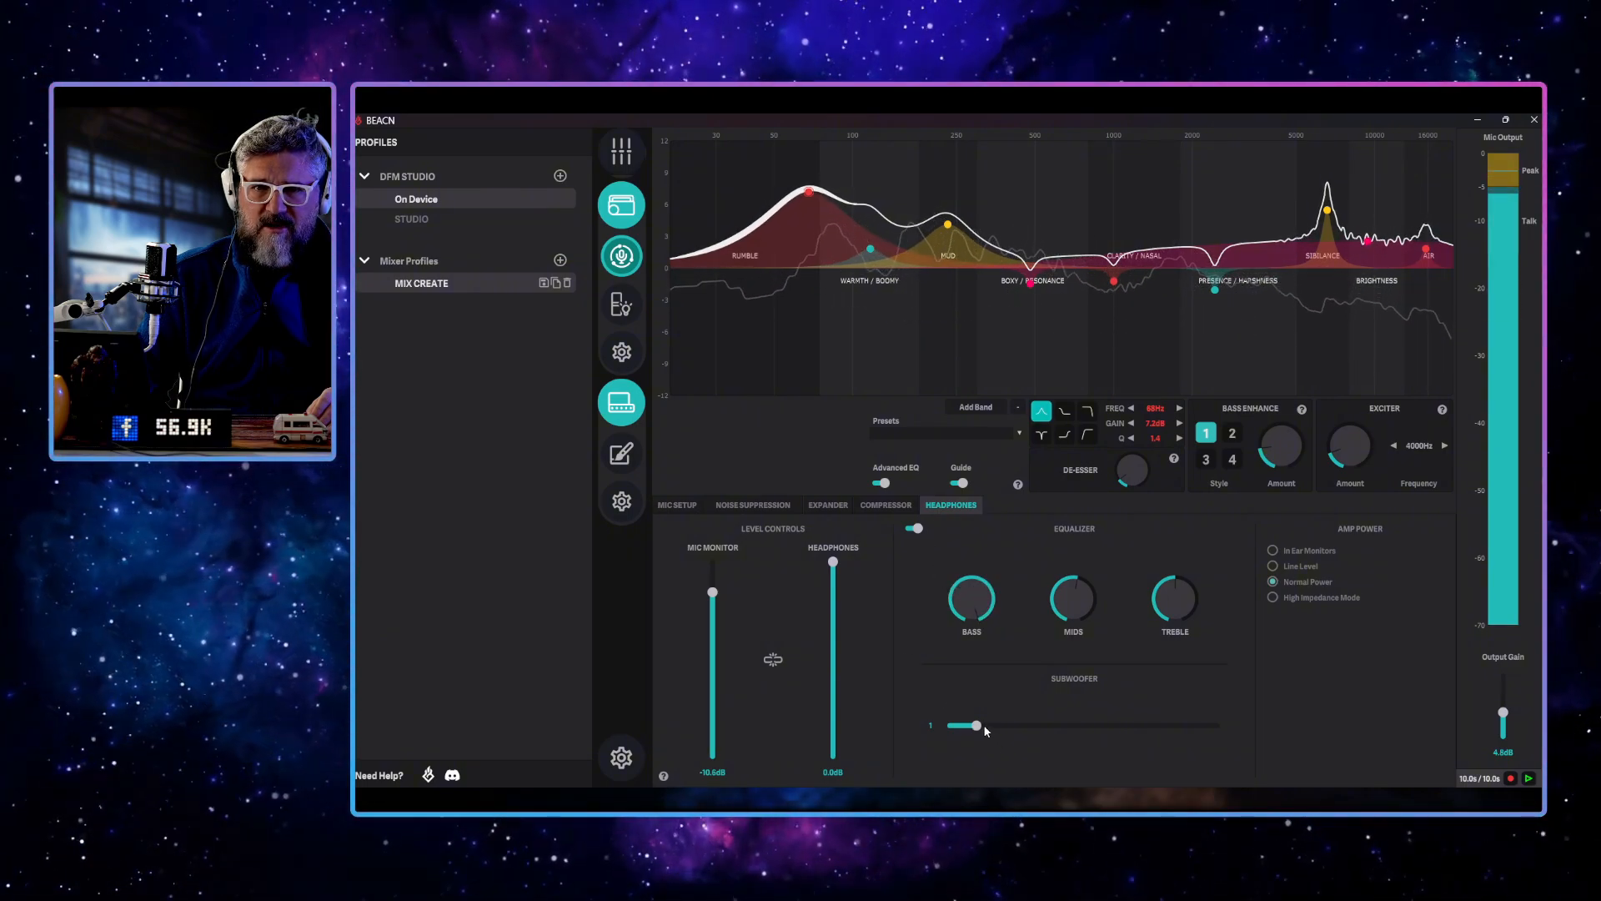
pyautogui.moveTo(983, 725); pyautogui.dragTo(950, 725)
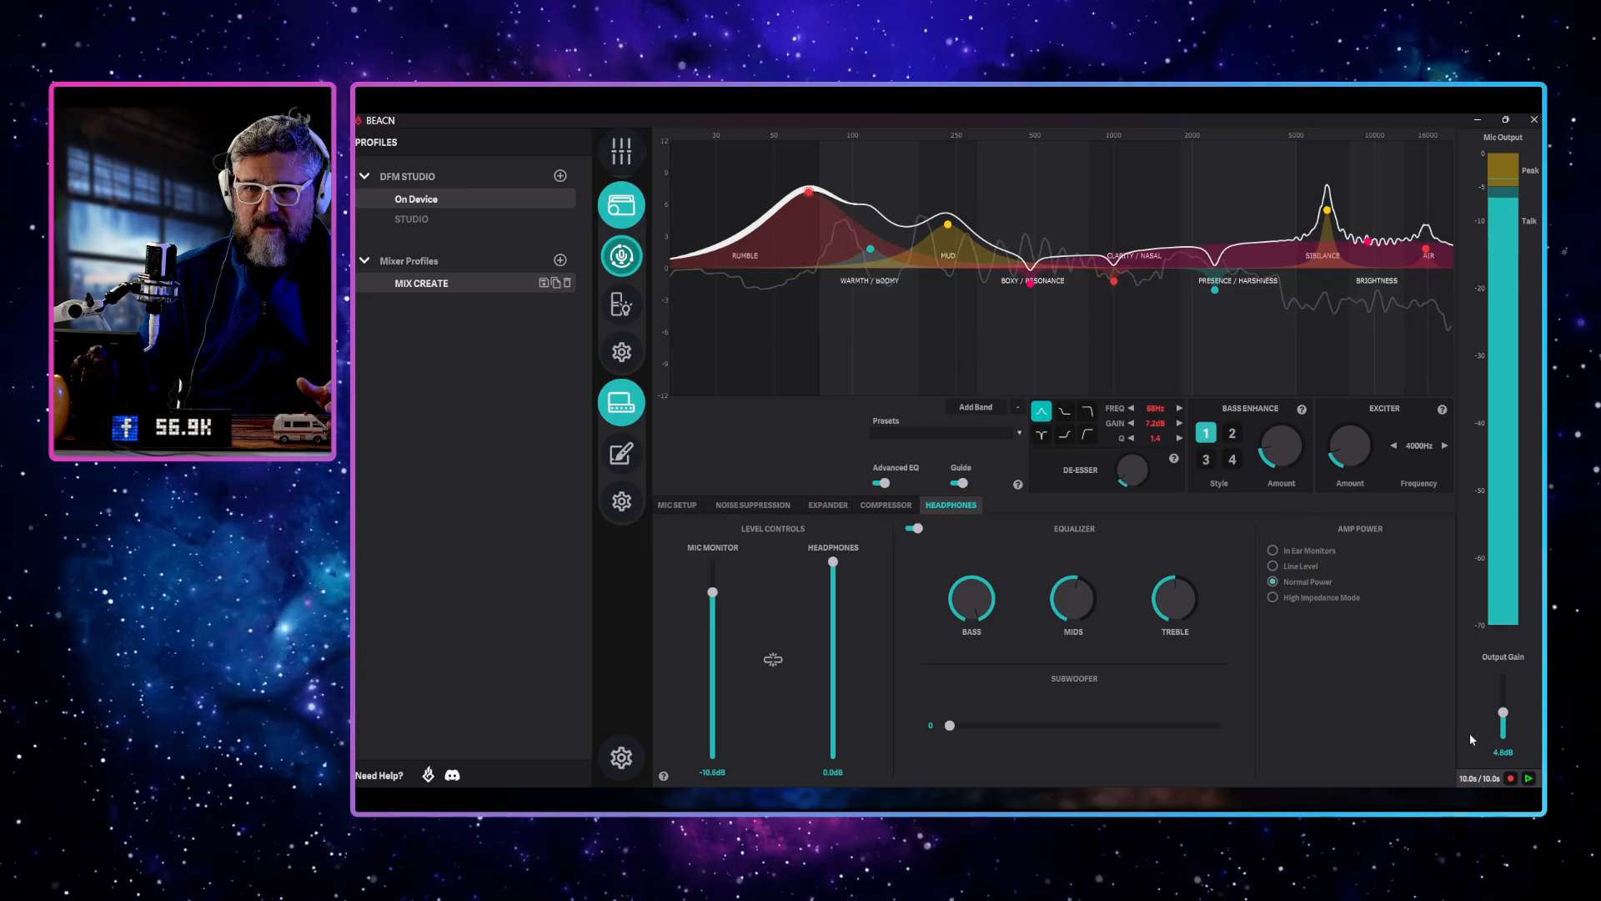
# Lower the mic's output gain in stages to 0.0 dB while checking the levels in the mic setup
pyautogui.moveTo(1503, 712); pyautogui.dragTo(1503, 717)
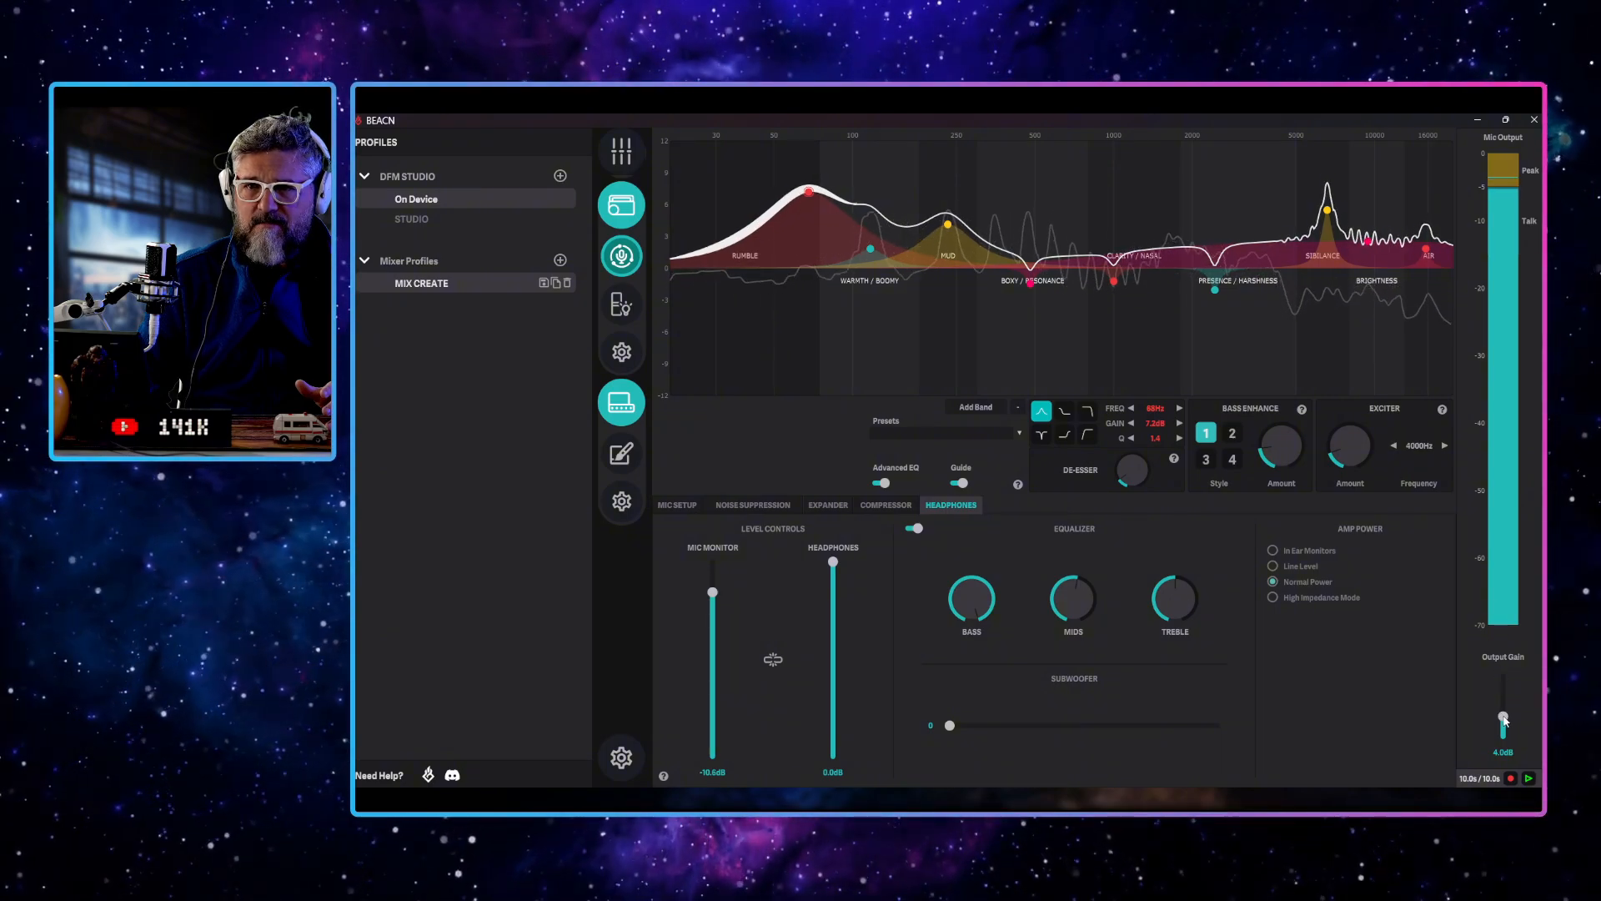
pyautogui.moveTo(1503, 719); pyautogui.dragTo(1505, 723)
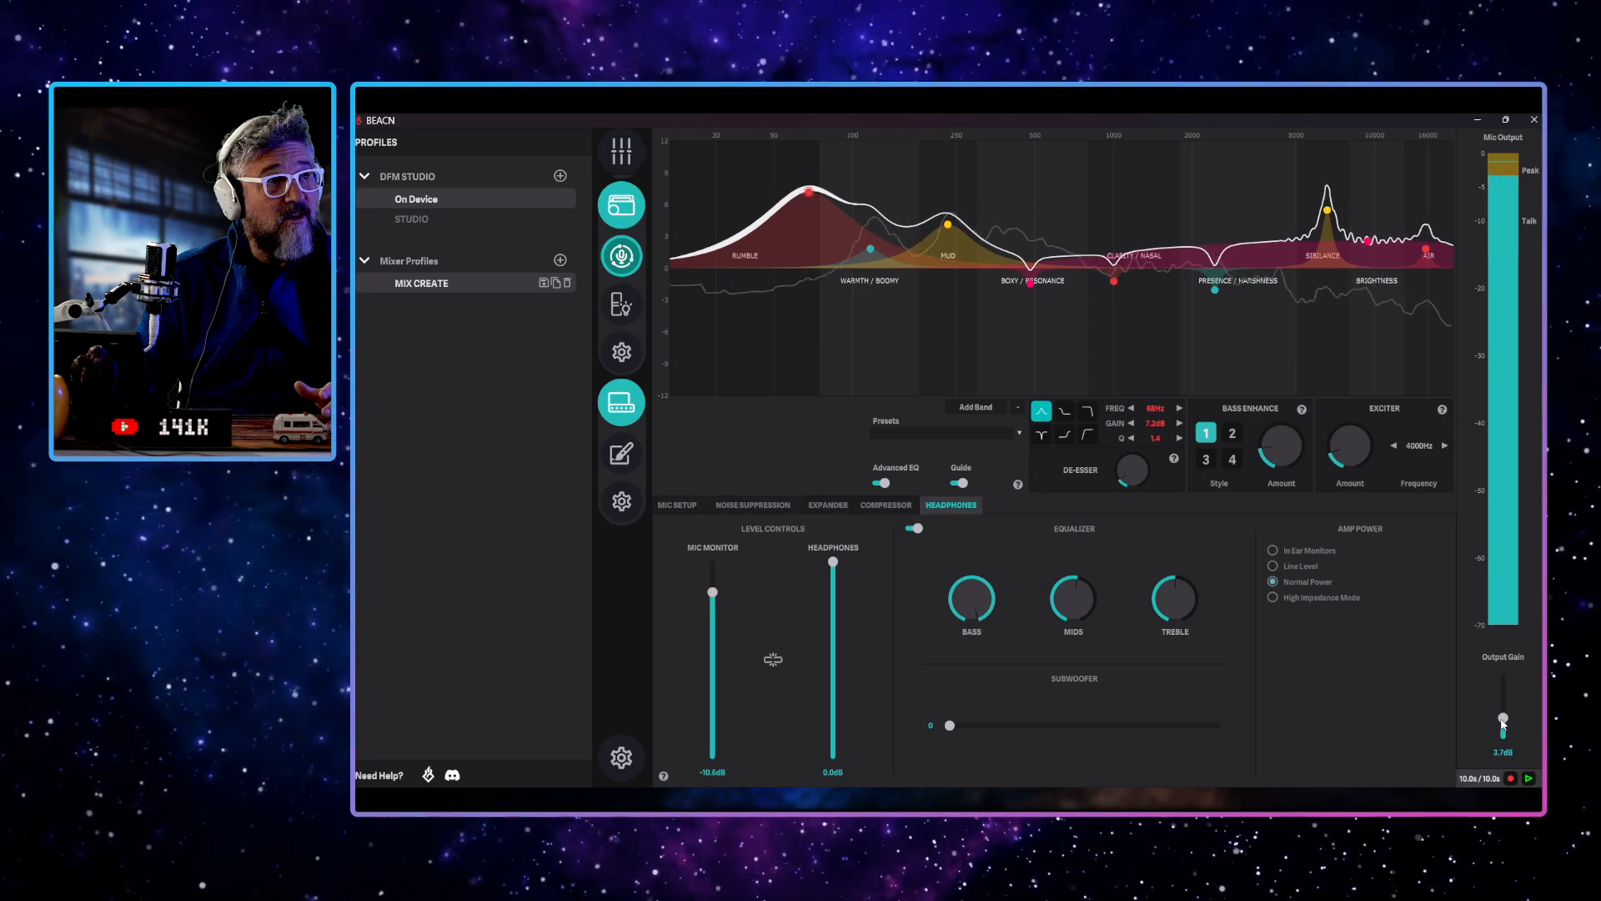
pyautogui.moveTo(1502, 720); pyautogui.dragTo(1510, 726)
pyautogui.click(677, 505)
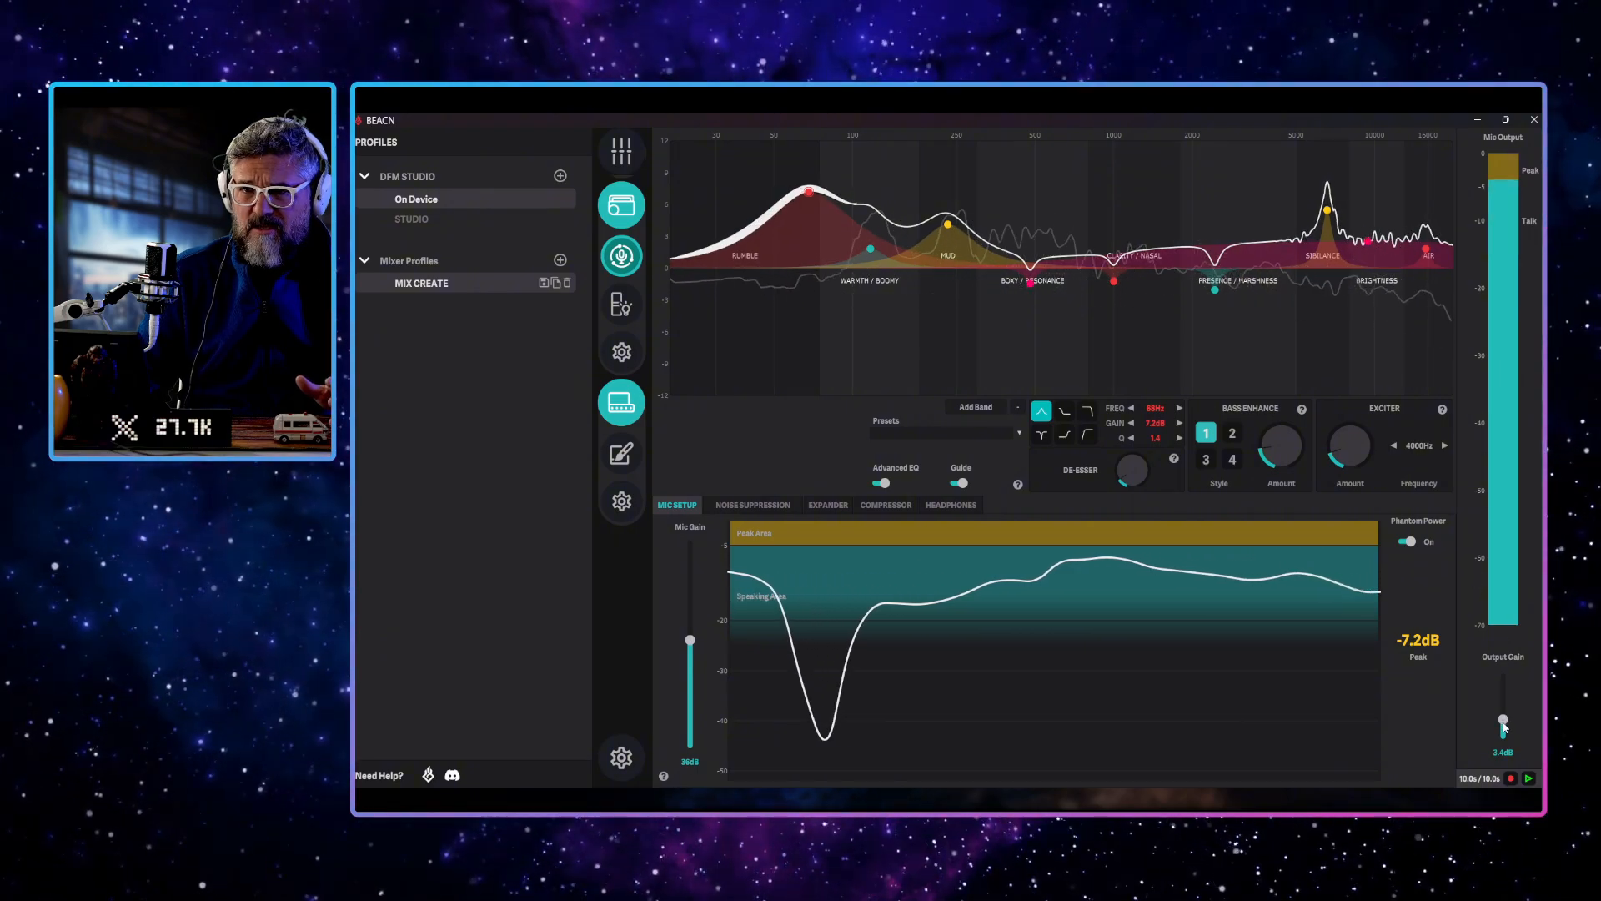
pyautogui.moveTo(1503, 722); pyautogui.dragTo(1506, 727)
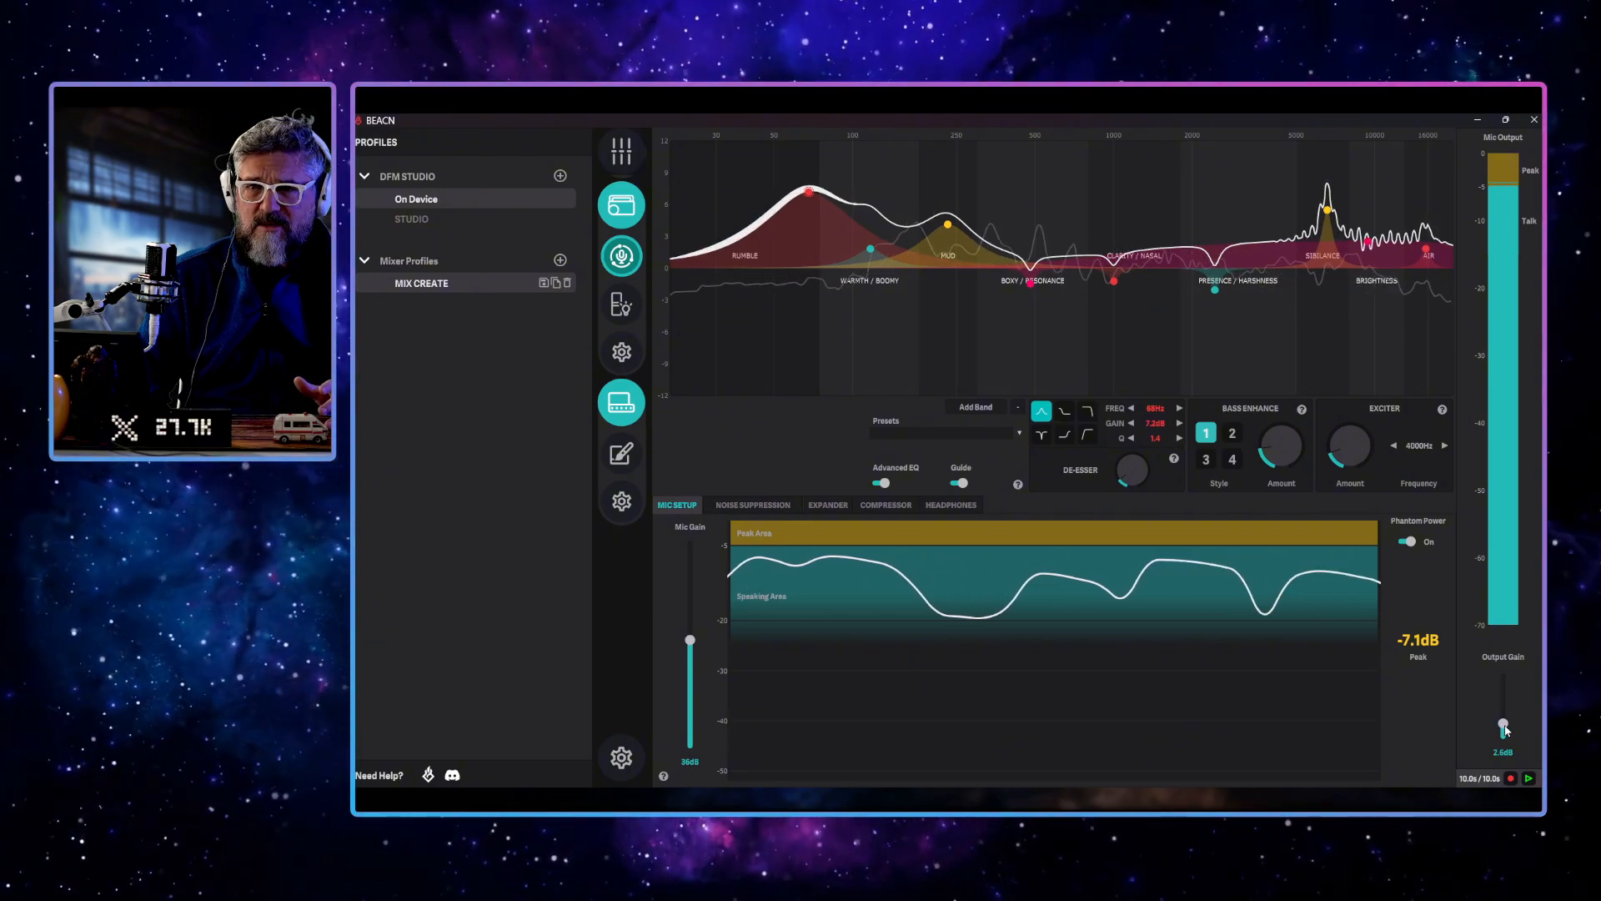
pyautogui.moveTo(1504, 724); pyautogui.dragTo(1505, 727)
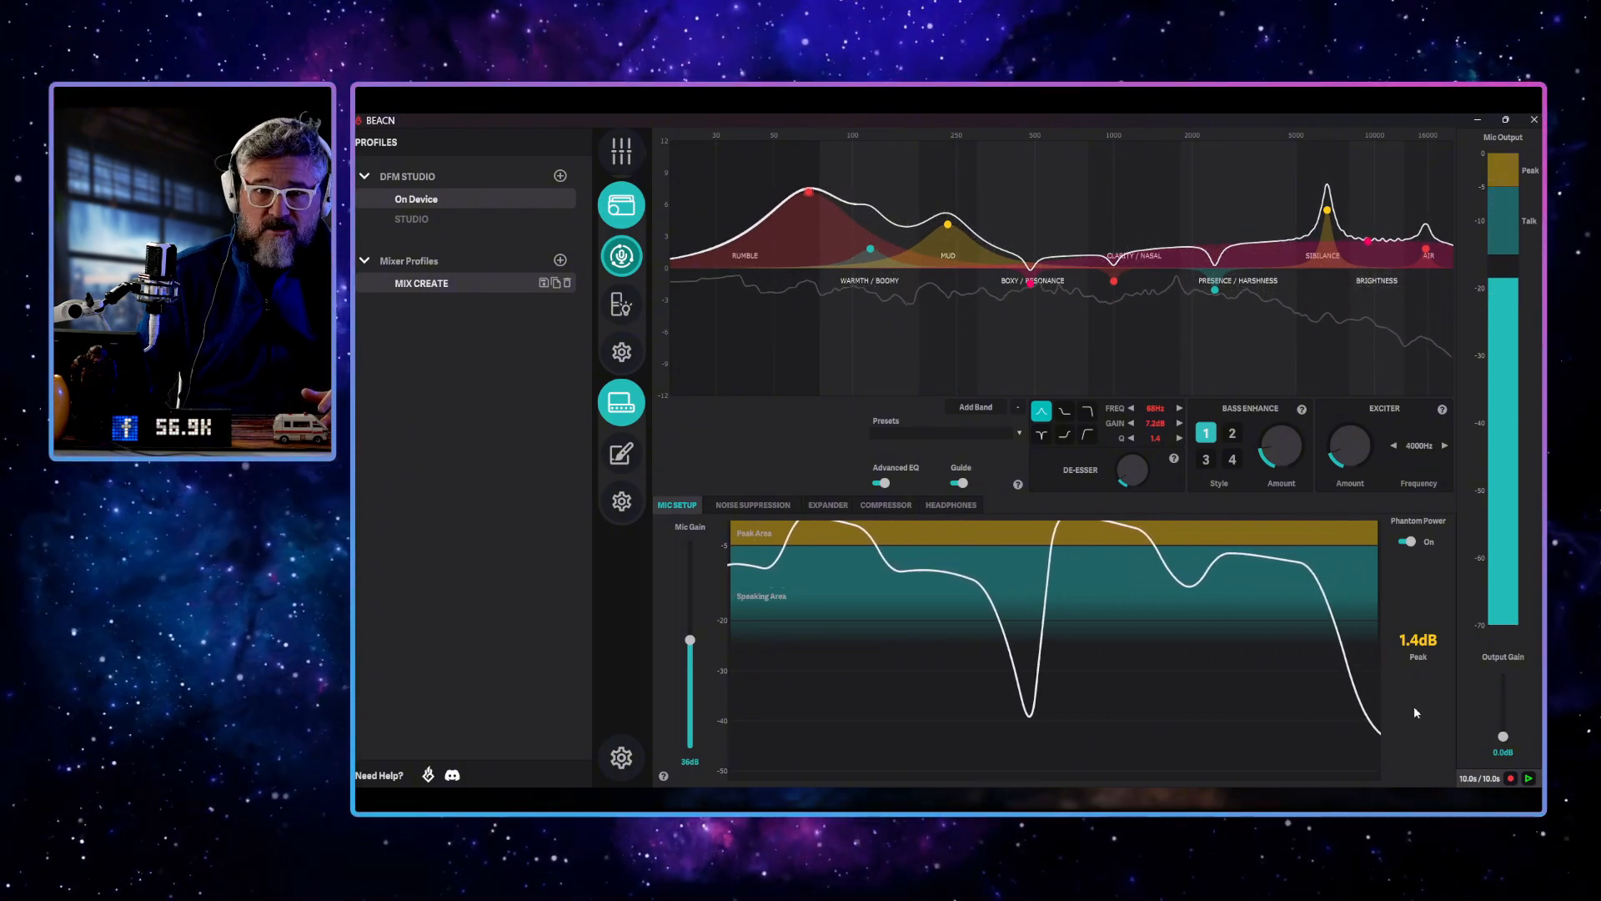
pyautogui.moveTo(545, 198)
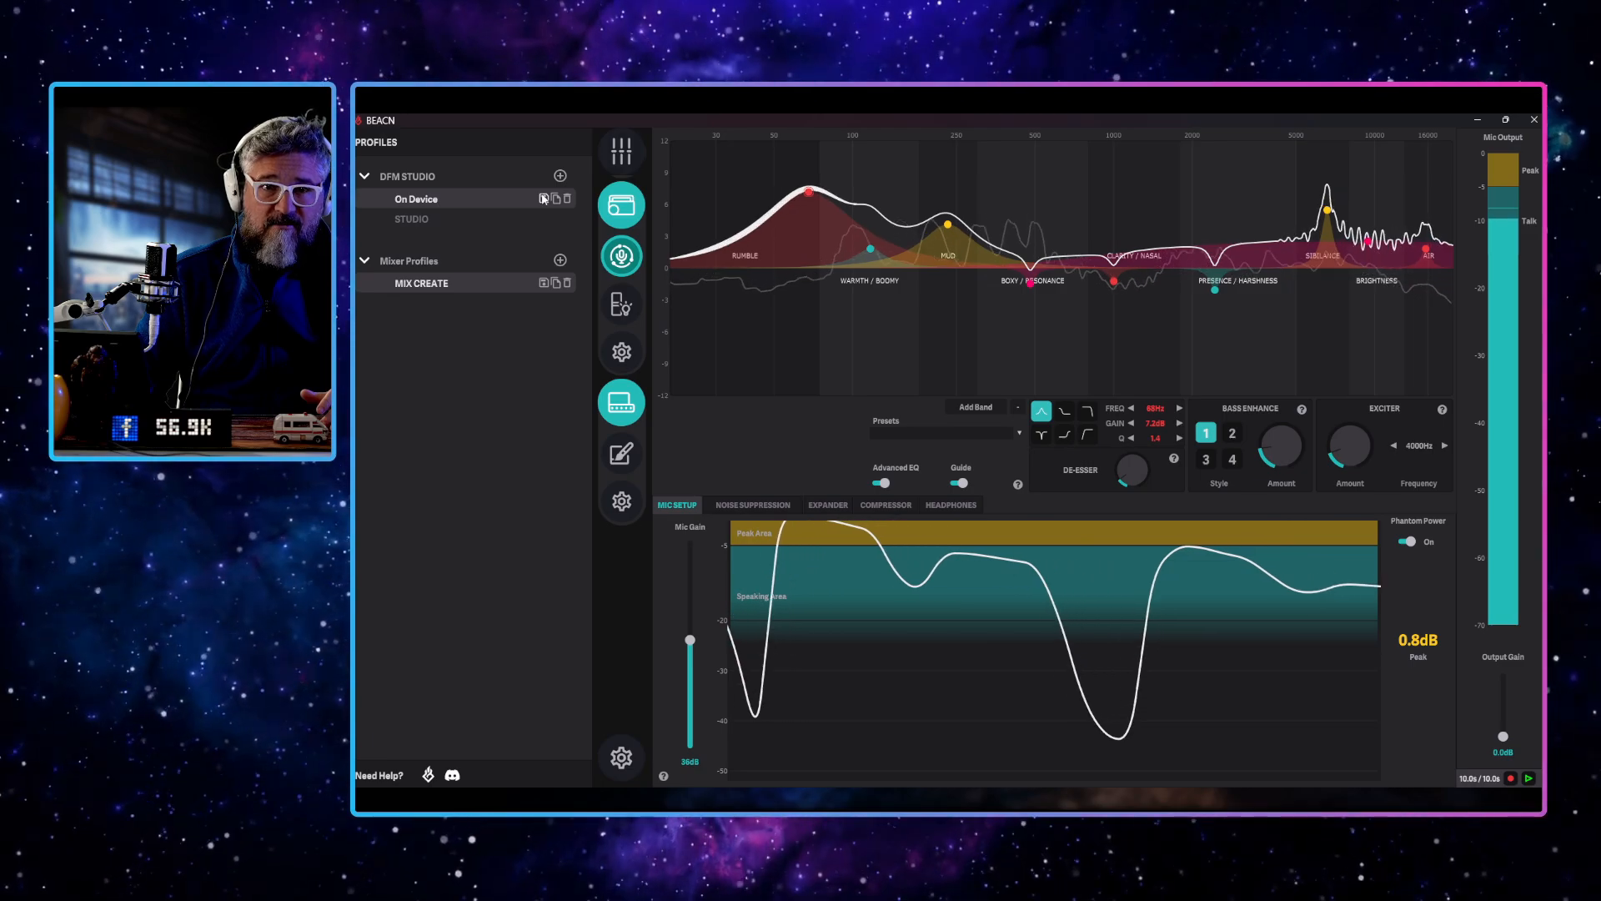